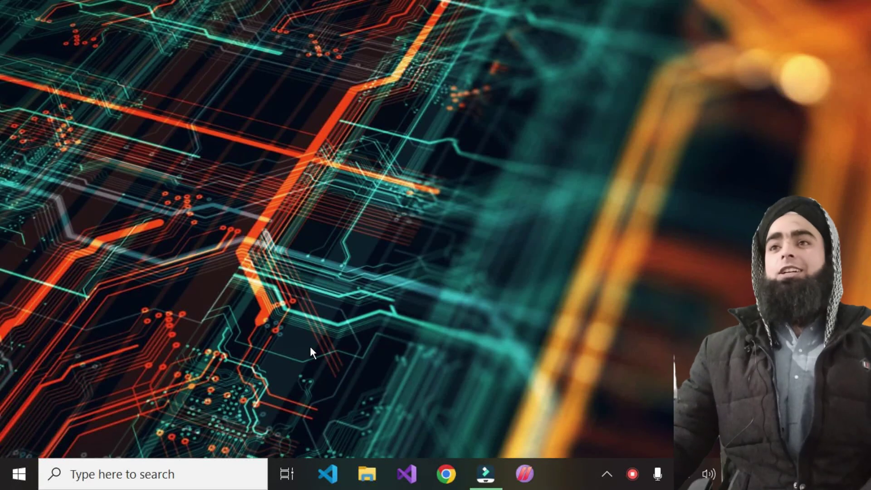
# Launch Word by searching 'wo' from the Start menu and open a blank document.
pyautogui.click(32, 473)
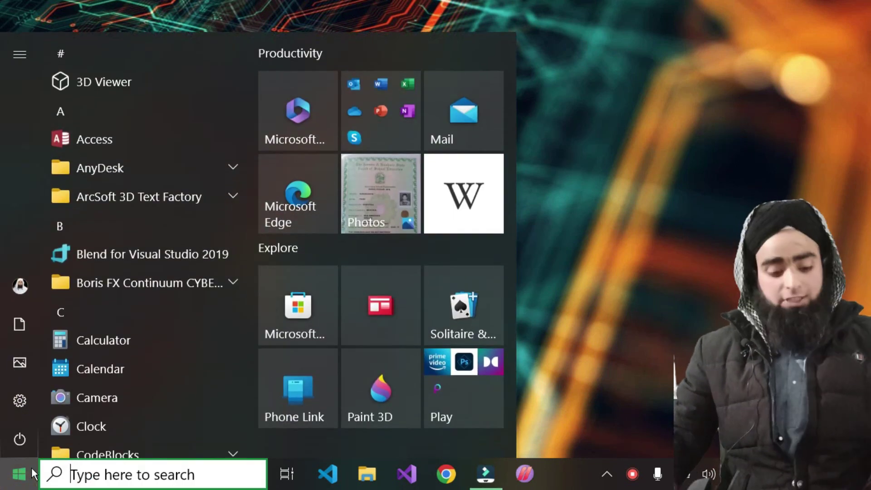
pyautogui.write('wo')
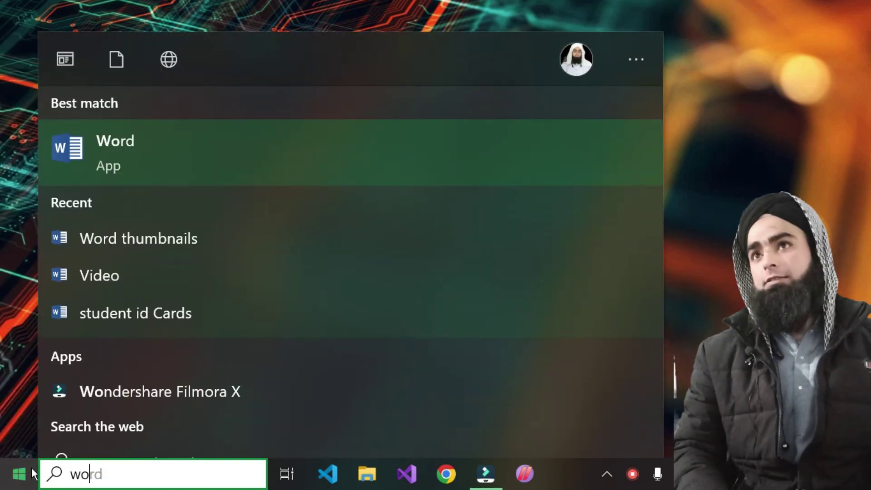
pyautogui.press('Return')
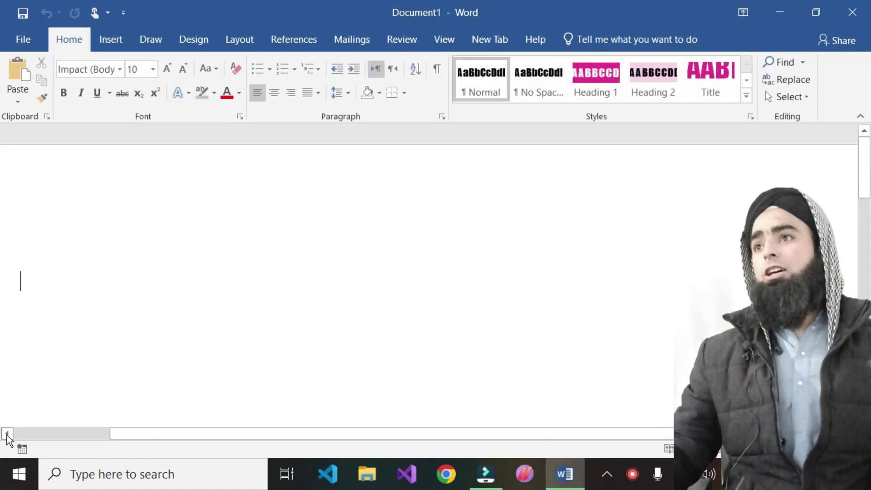
# Insert the 'heart with flowers' picture from file into the blank document.
pyautogui.click(110, 39)
pyautogui.click(48, 101)
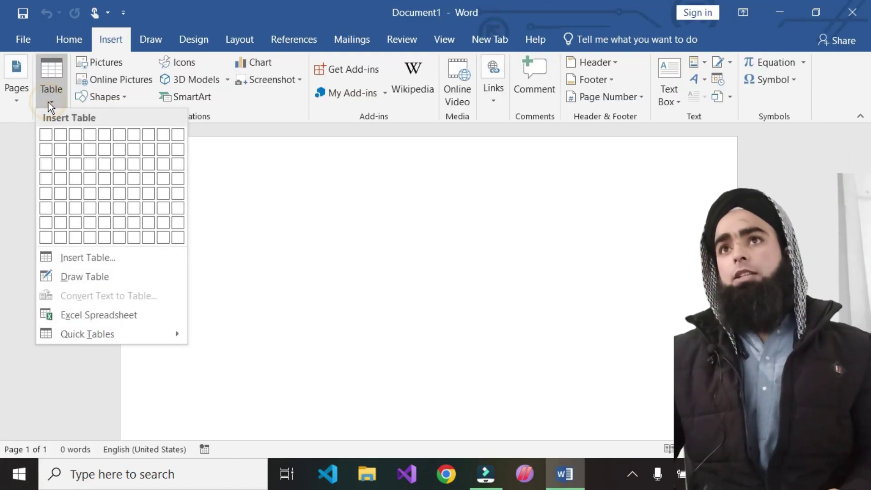
pyautogui.click(6, 100)
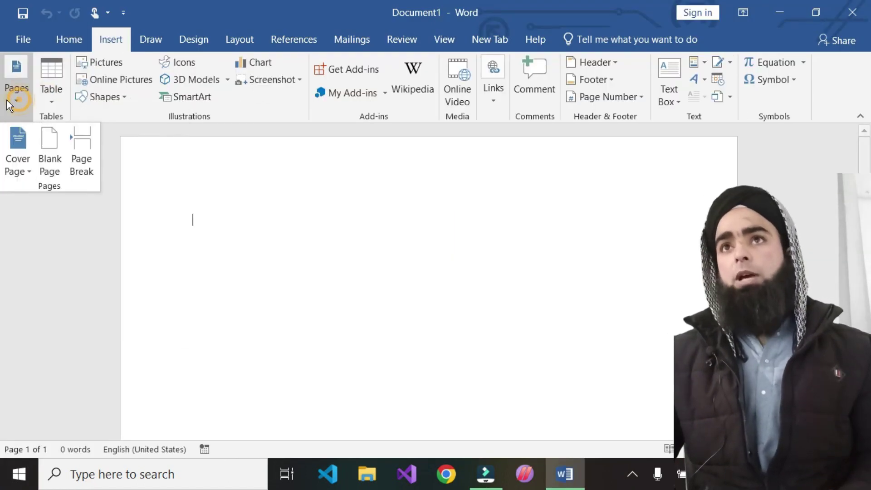
pyautogui.click(52, 96)
pyautogui.click(295, 225)
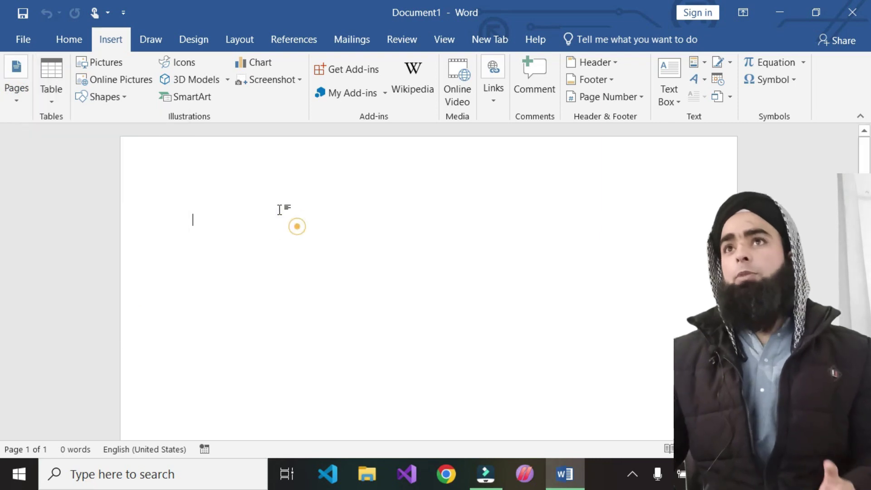
pyautogui.click(93, 61)
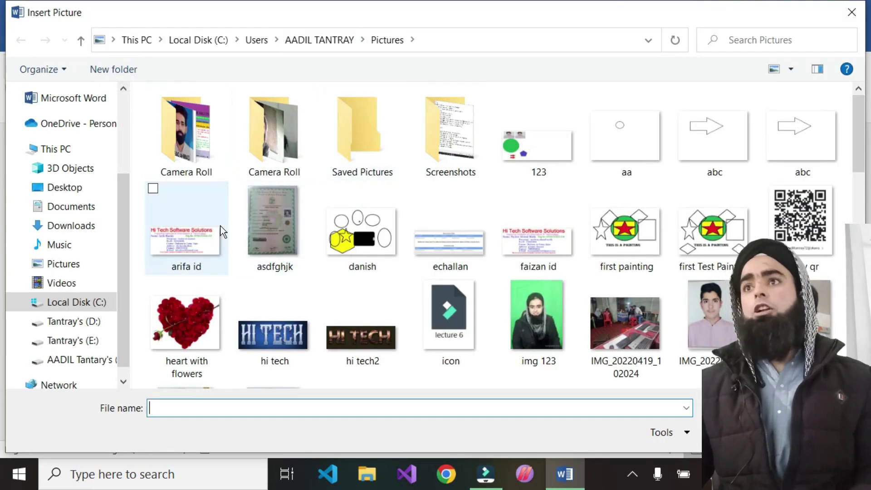
pyautogui.click(205, 317)
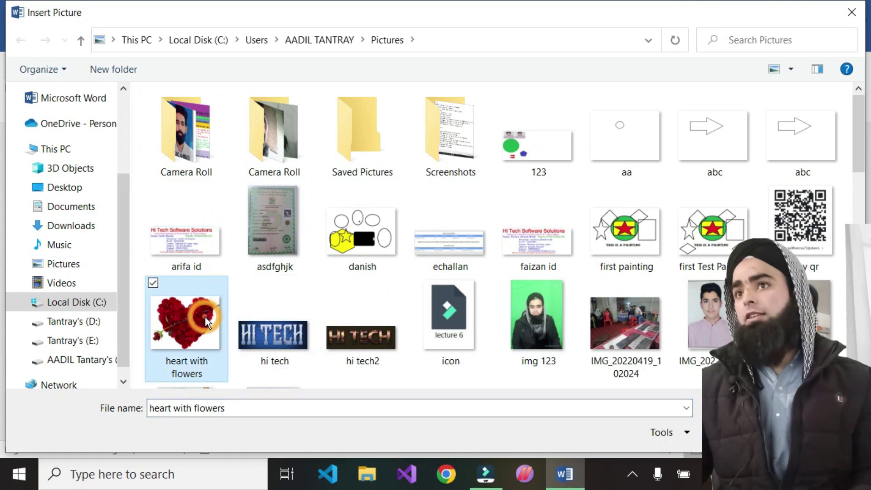
pyautogui.click(725, 432)
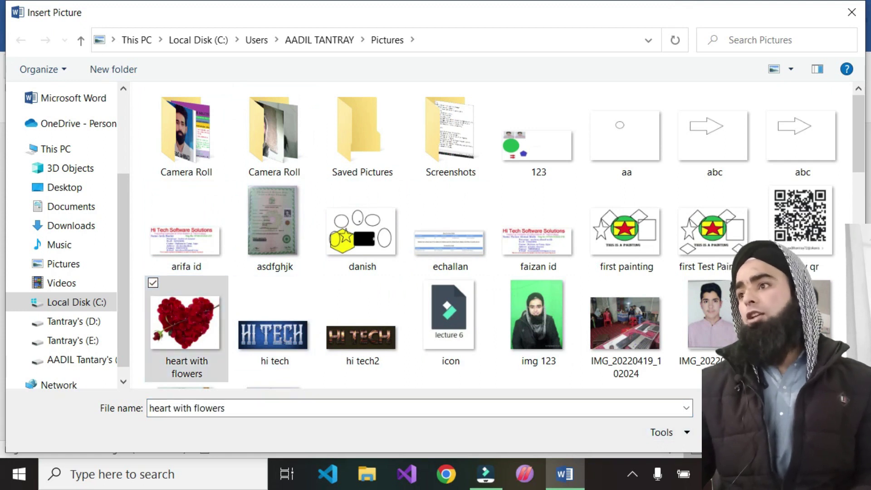
pyautogui.scroll(-3, 412, 312)
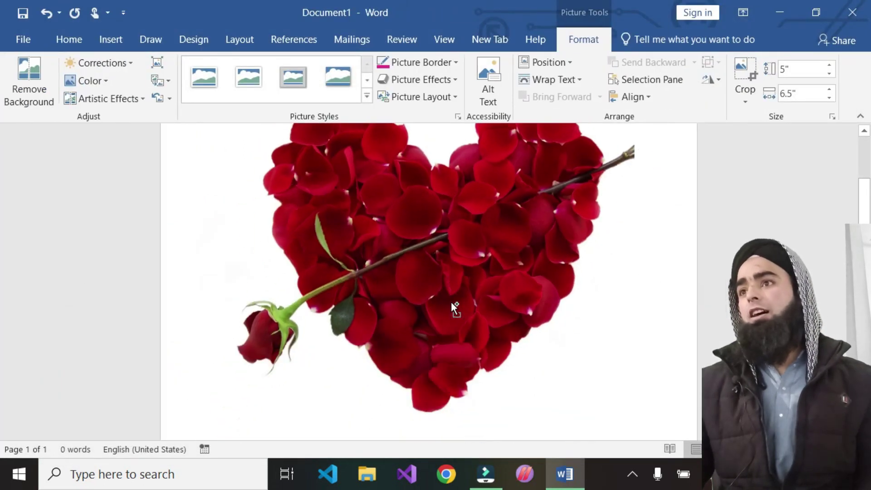
# Move the heart picture up the page and shrink it to about 0.9 by 1.26 inches.
pyautogui.keyDown('ctrl'); pyautogui.scroll(-3, 451, 301); pyautogui.keyUp('ctrl')
pyautogui.scroll(3, 449, 304)
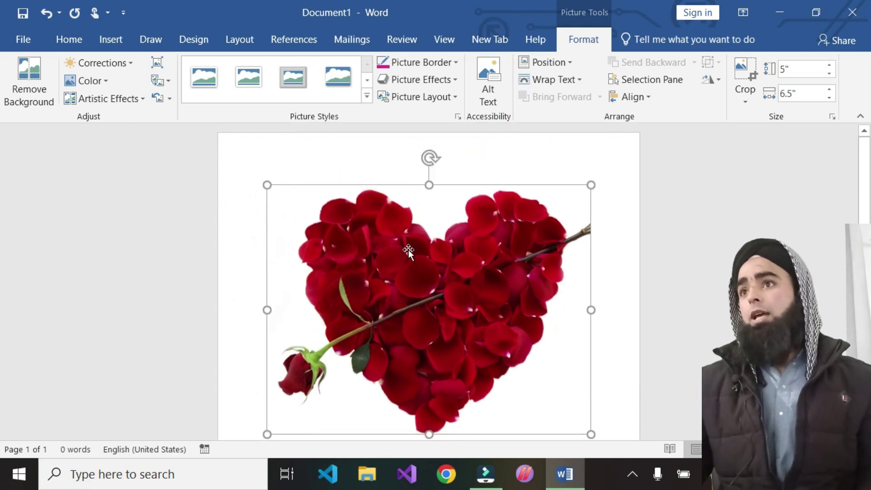
pyautogui.moveTo(408, 250); pyautogui.dragTo(365, 256)
pyautogui.moveTo(422, 266)
pyautogui.mouseDown()
pyautogui.moveTo(255, 169)
pyautogui.moveTo(266, 189)
pyautogui.mouseUp()
pyautogui.moveTo(423, 279)
pyautogui.mouseDown()
pyautogui.moveTo(326, 169)
pyautogui.moveTo(478, 323)
pyautogui.mouseUp()
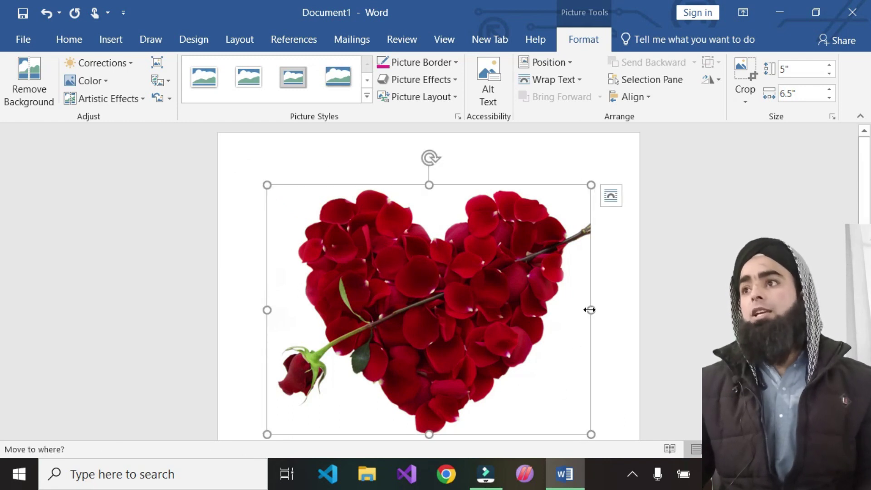
pyautogui.moveTo(589, 309); pyautogui.dragTo(615, 310)
pyautogui.moveTo(471, 300)
pyautogui.mouseDown()
pyautogui.moveTo(459, 257)
pyautogui.moveTo(425, 476)
pyautogui.moveTo(420, 425)
pyautogui.mouseUp()
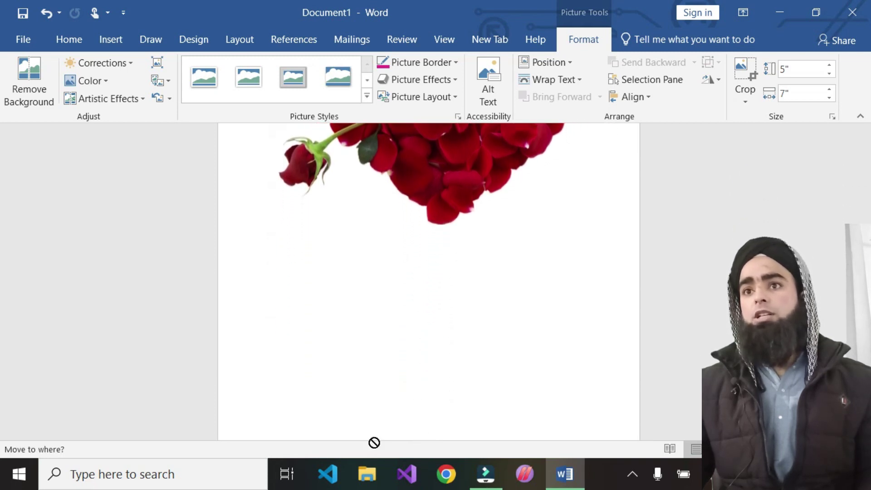
pyautogui.moveTo(420, 425); pyautogui.dragTo(376, 405)
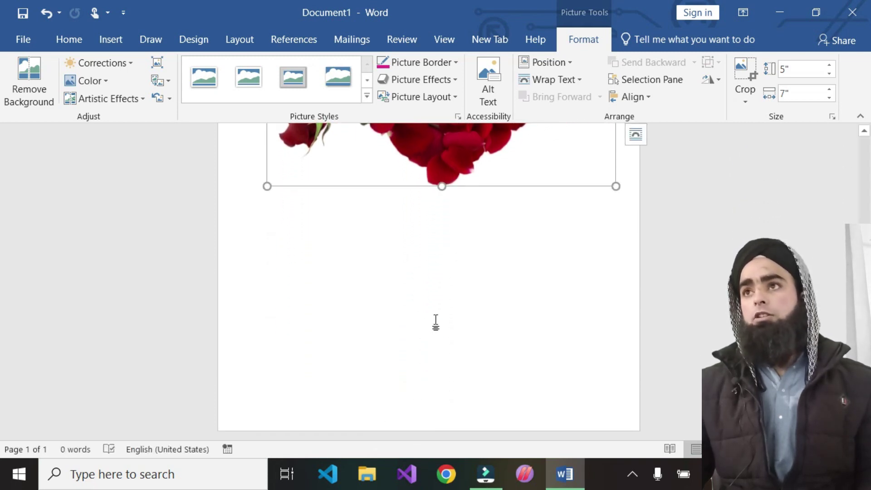
pyautogui.scroll(4, 435, 322)
pyautogui.scroll(2, 448, 311)
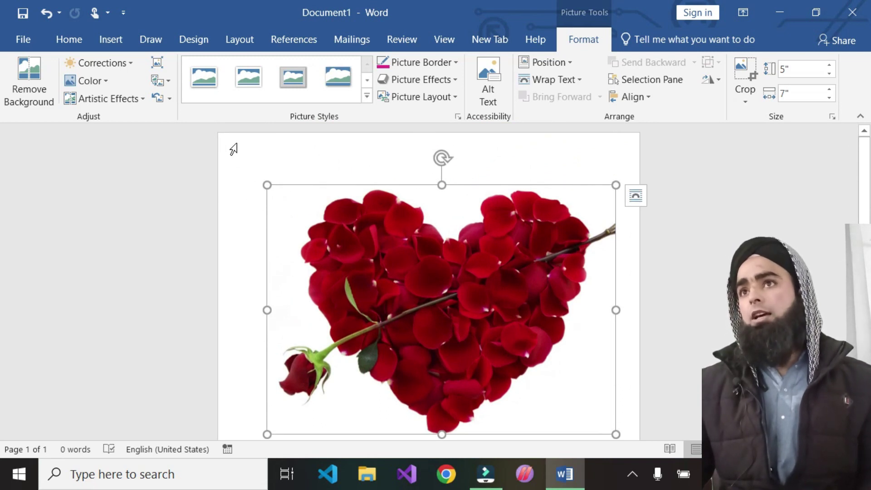
pyautogui.moveTo(603, 430); pyautogui.dragTo(325, 229)
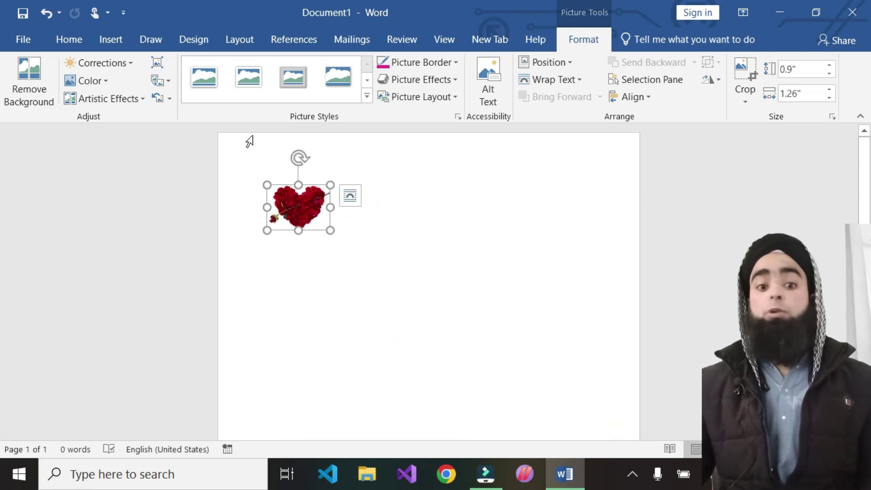
# Draw a text box beside the heart picture and move the picture into it.
pyautogui.click(262, 188)
pyautogui.click(118, 39)
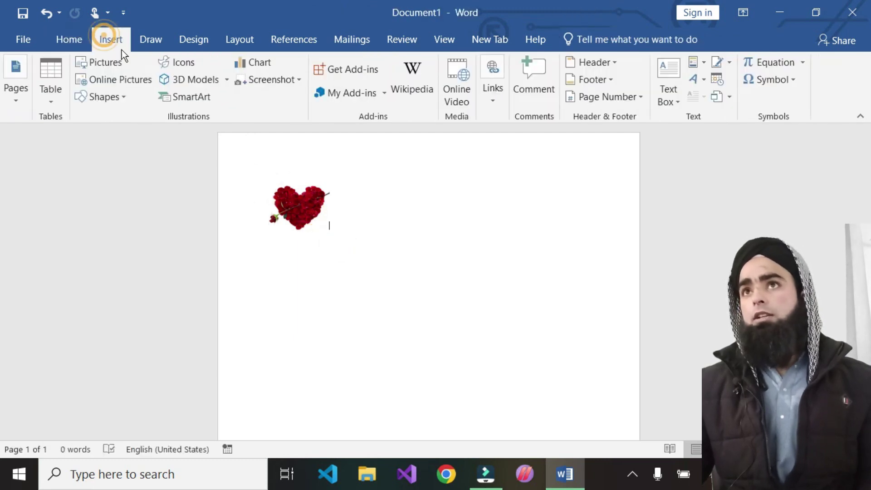
pyautogui.click(670, 102)
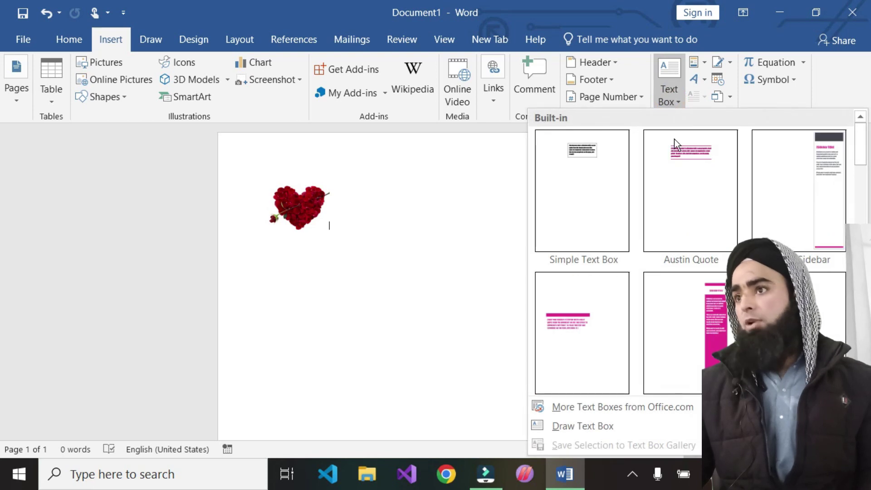
pyautogui.click(580, 427)
pyautogui.moveTo(363, 164); pyautogui.dragTo(452, 230)
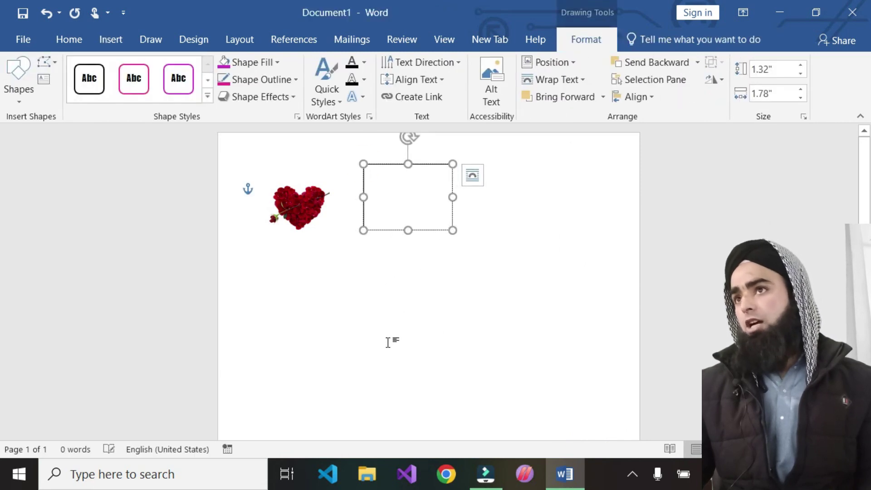
pyautogui.moveTo(303, 206); pyautogui.dragTo(402, 160)
pyautogui.moveTo(413, 199); pyautogui.dragTo(447, 229)
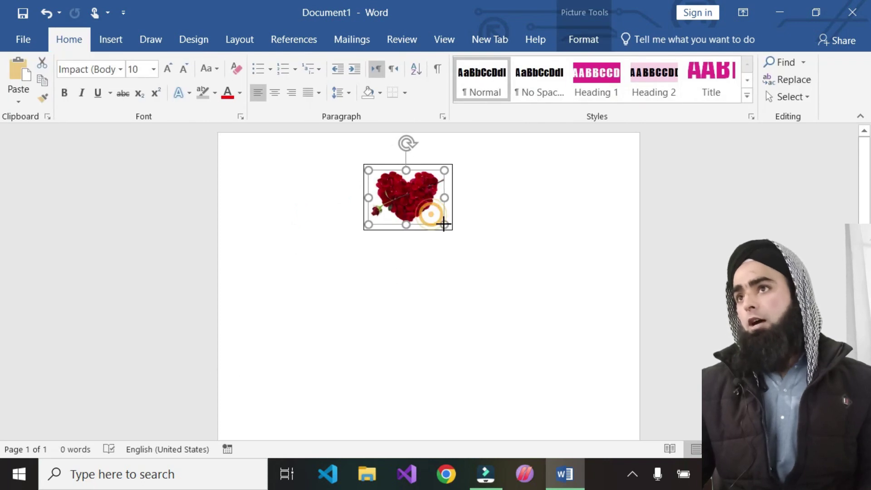
# Move the heart text box to the page's top-left corner.
pyautogui.click(405, 264)
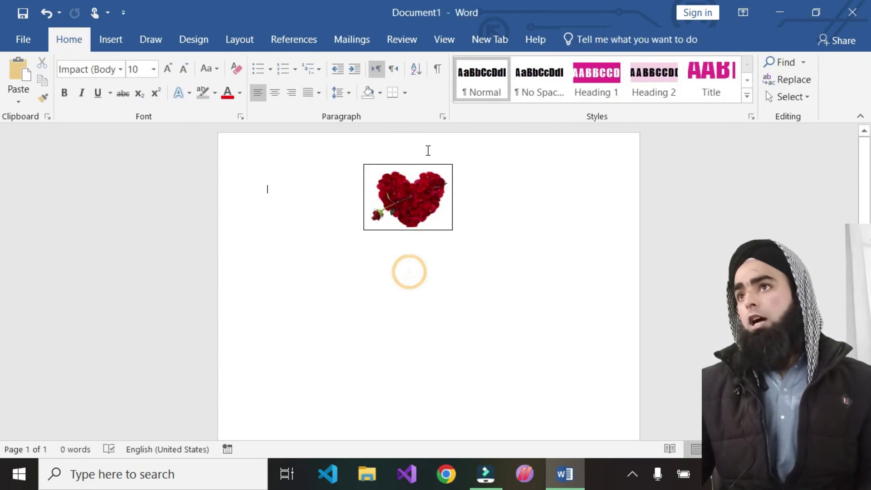
pyautogui.click(452, 185)
pyautogui.moveTo(453, 177); pyautogui.dragTo(297, 143)
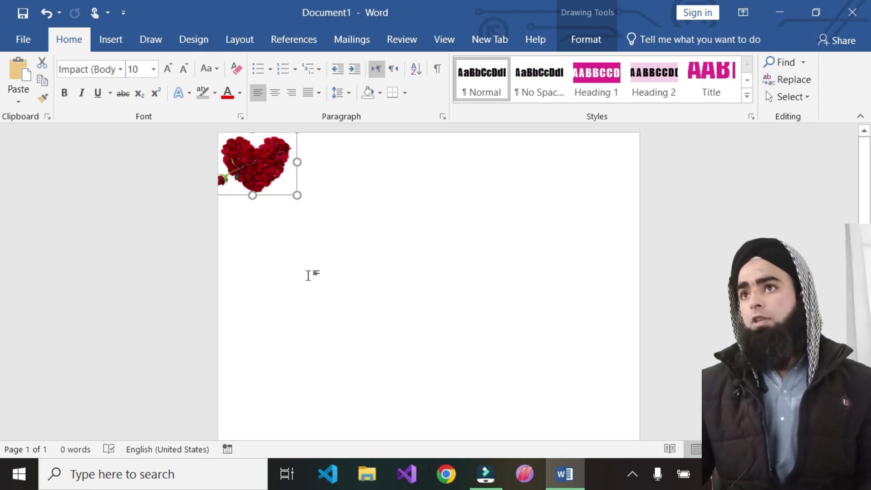
# Copy the heart box twice to the right along the top row.
pyautogui.keyDown('ctrl'); pyautogui.scroll(5, 308, 275); pyautogui.keyUp('ctrl')
pyautogui.click(158, 258)
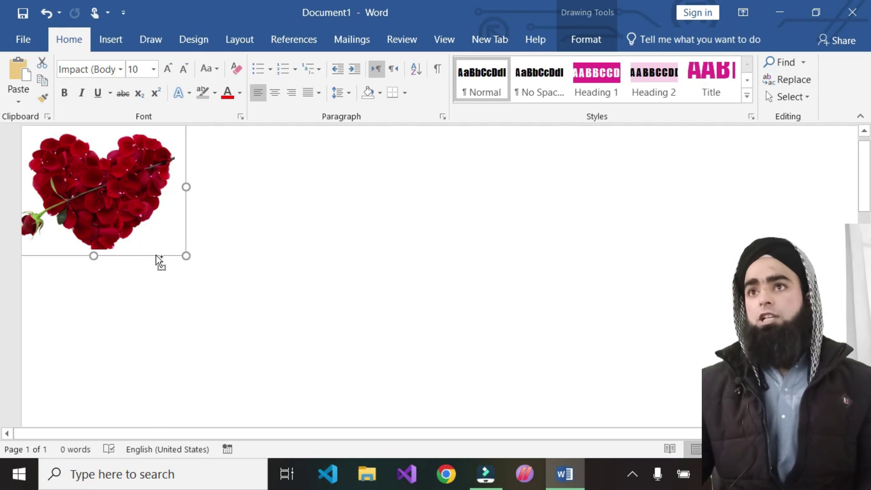
pyautogui.click(156, 255)
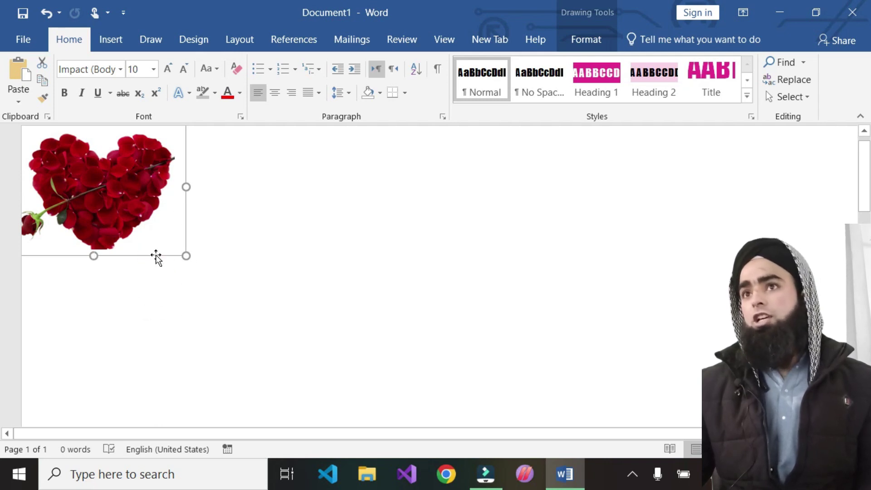
pyautogui.click(155, 255)
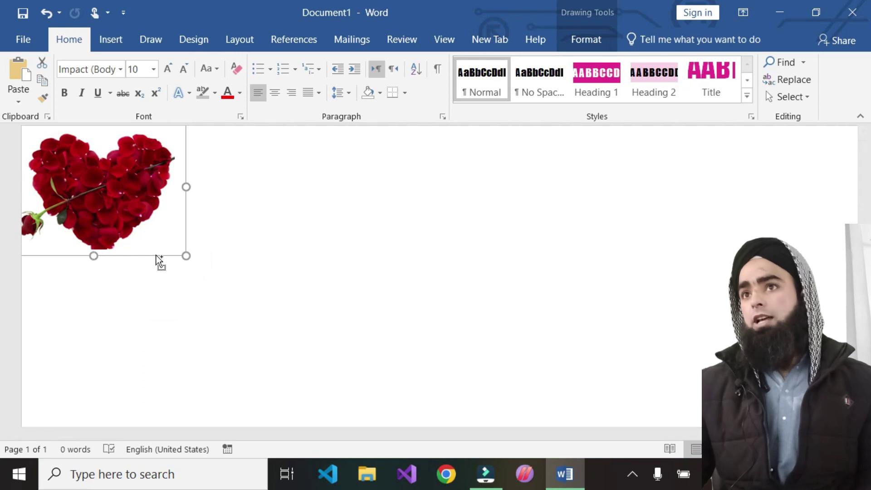
pyautogui.click(156, 255)
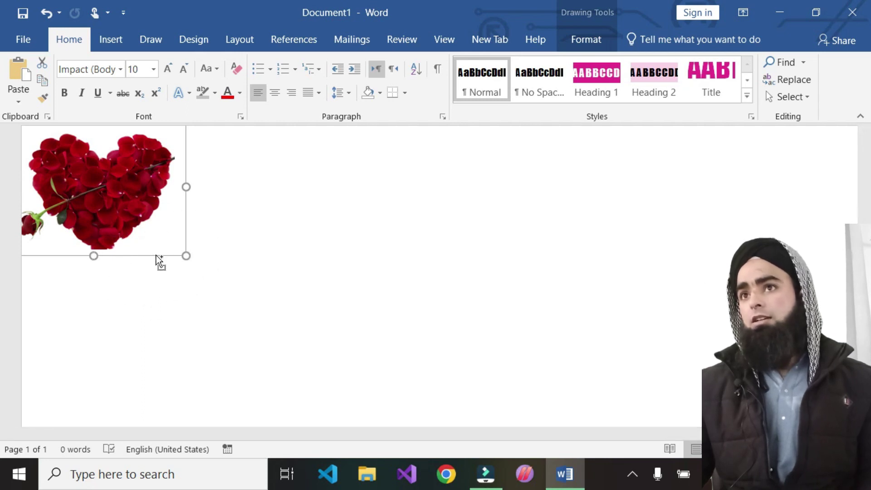
pyautogui.click(156, 255)
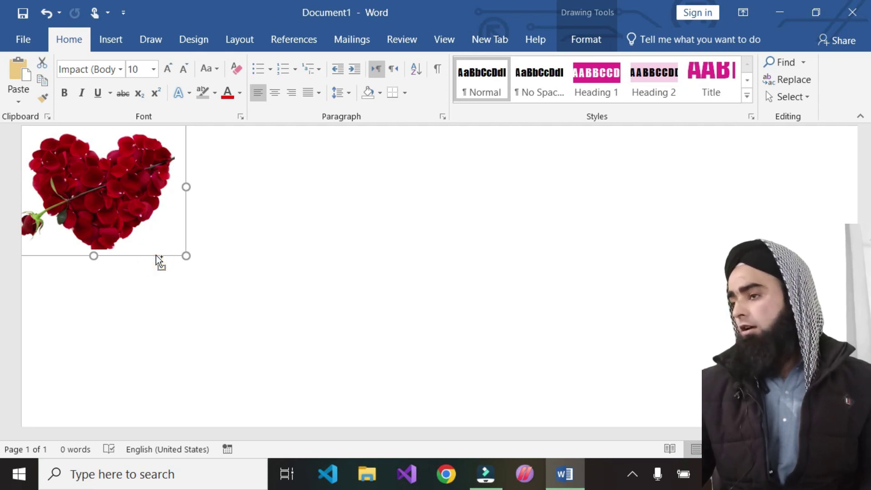
pyautogui.moveTo(156, 255)
pyautogui.mouseDown()
pyautogui.moveTo(666, 254)
pyautogui.moveTo(327, 238)
pyautogui.mouseUp()
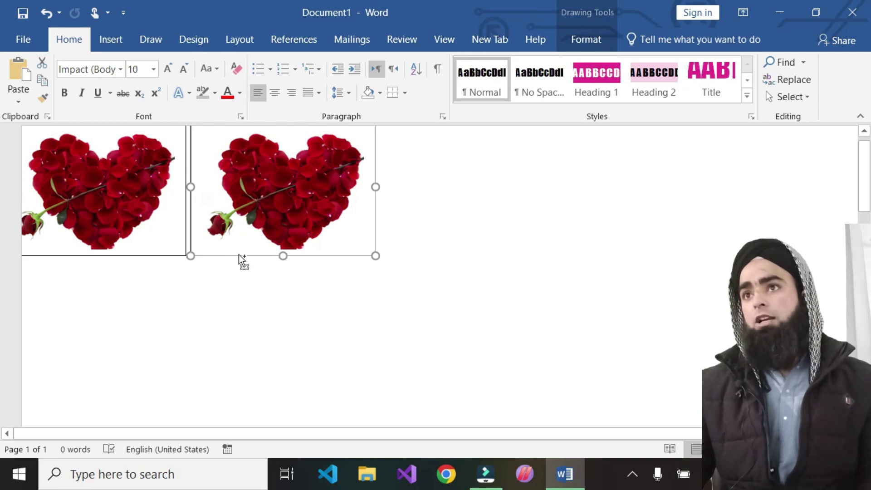
pyautogui.moveTo(239, 255); pyautogui.dragTo(431, 254)
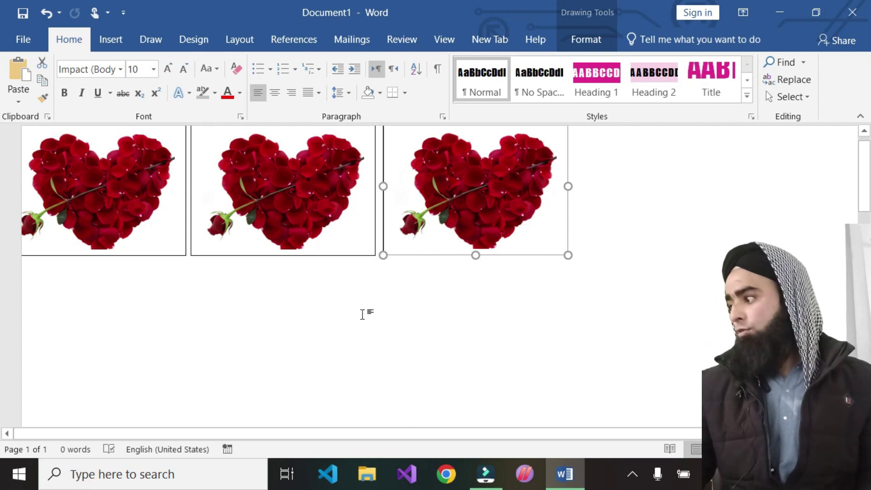
# Add a fourth heart beside the third and a fifth on a new row below.
pyautogui.scroll(-3, 322, 350)
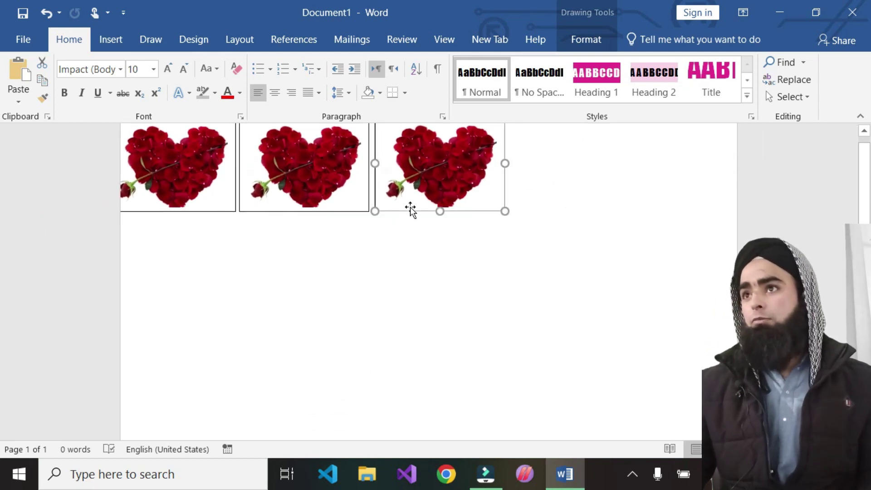
pyautogui.moveTo(410, 211); pyautogui.dragTo(413, 214)
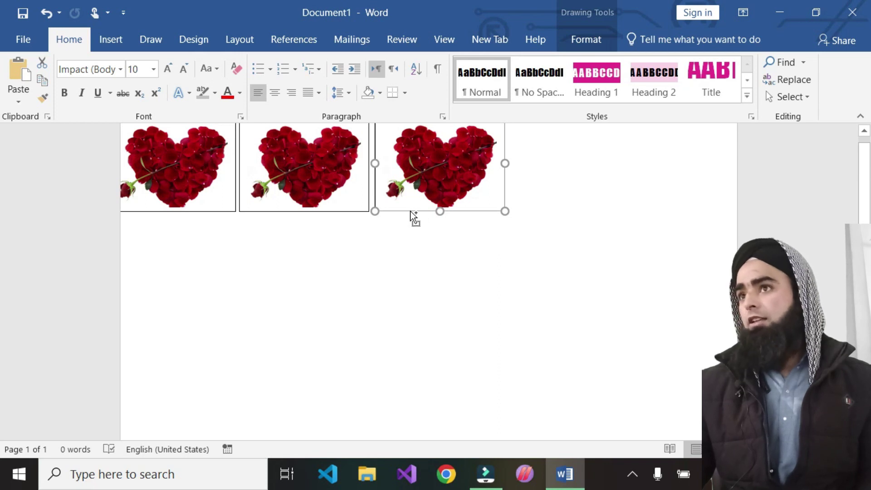
pyautogui.moveTo(413, 214); pyautogui.dragTo(549, 212)
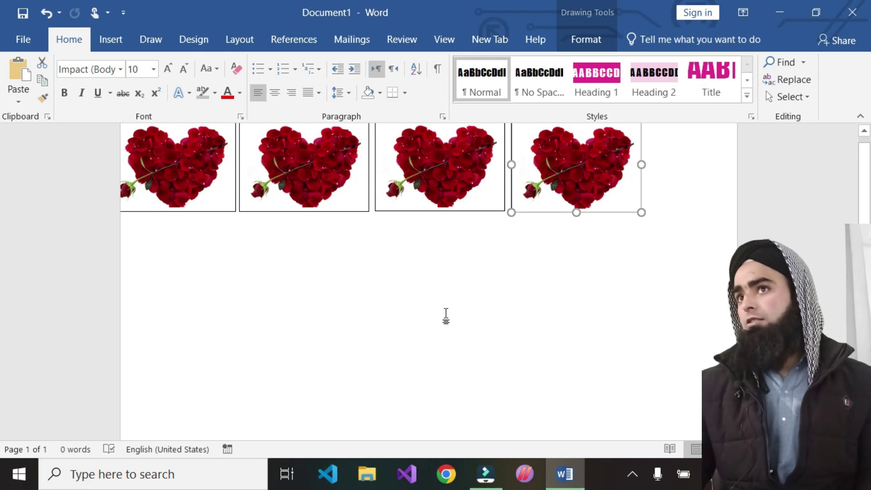
pyautogui.moveTo(547, 216)
pyautogui.mouseDown()
pyautogui.moveTo(667, 216)
pyautogui.moveTo(154, 316)
pyautogui.mouseUp()
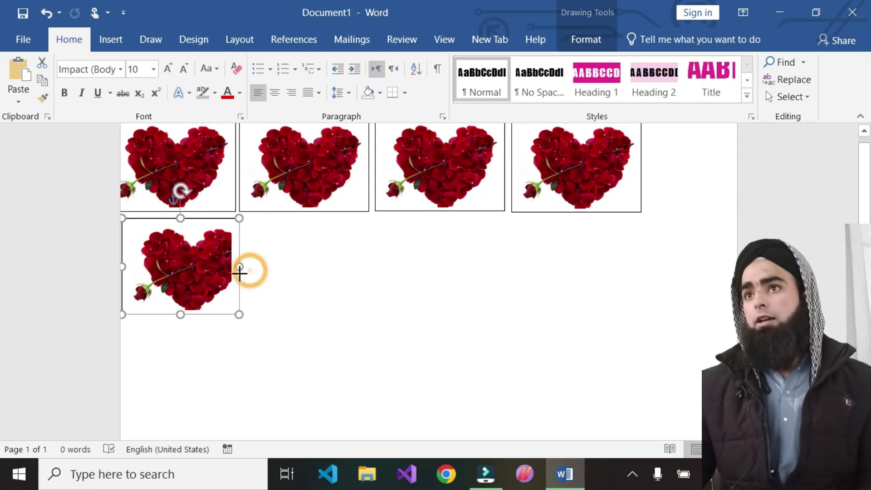
pyautogui.click(315, 294)
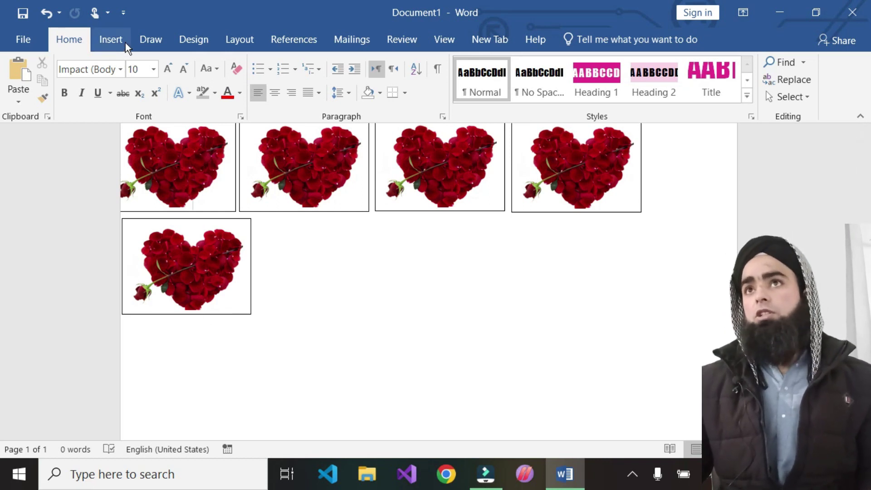
# Draw an empty square text box below the top hearts, beside the fifth heart.
pyautogui.click(111, 40)
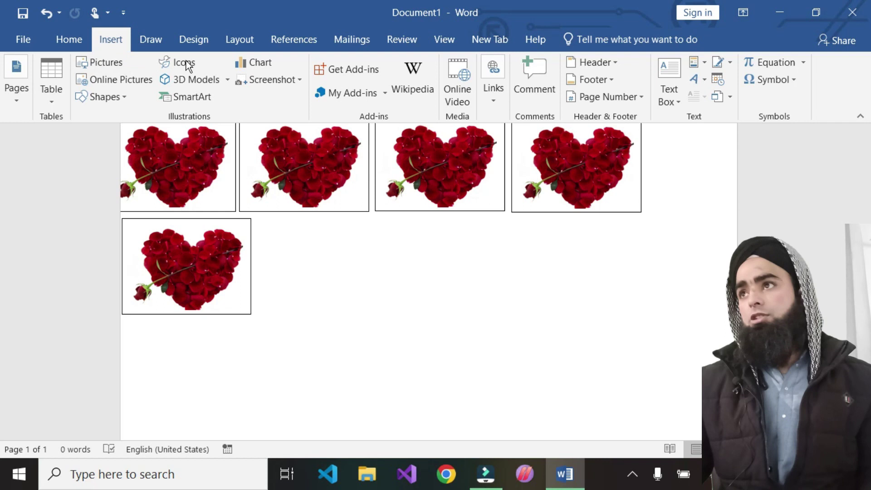
pyautogui.click(675, 101)
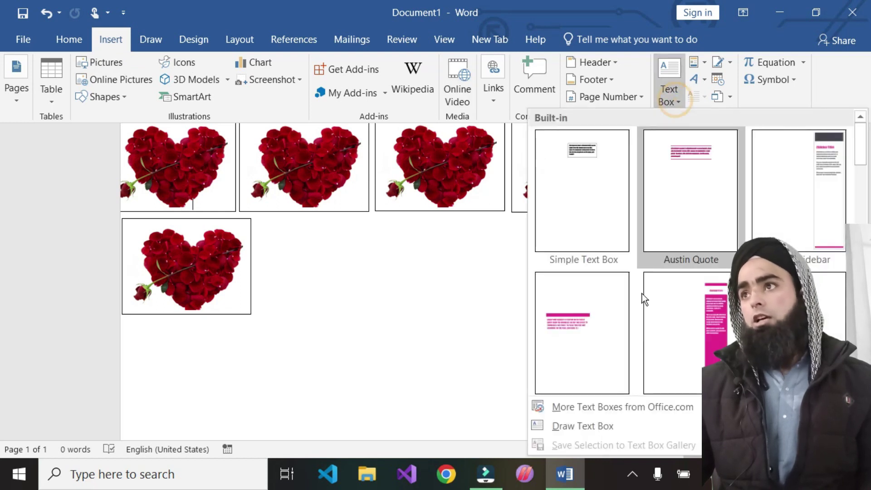
pyautogui.click(592, 423)
pyautogui.moveTo(392, 303); pyautogui.dragTo(503, 416)
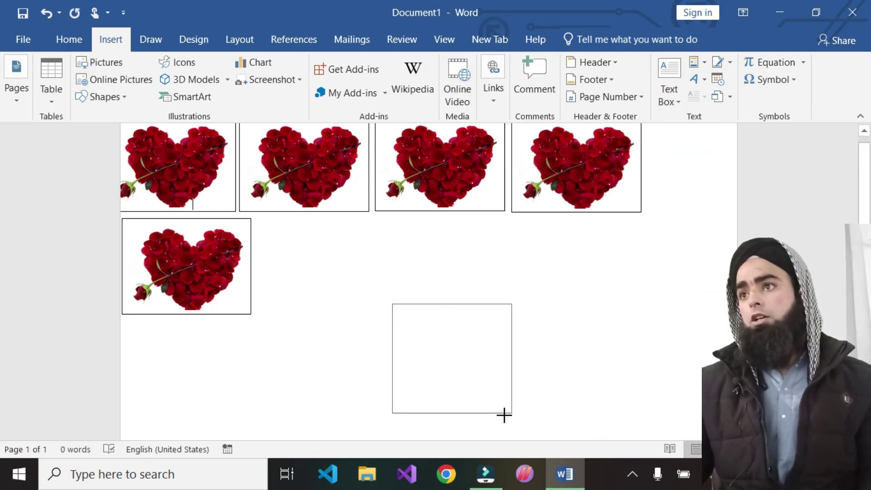
pyautogui.click(111, 39)
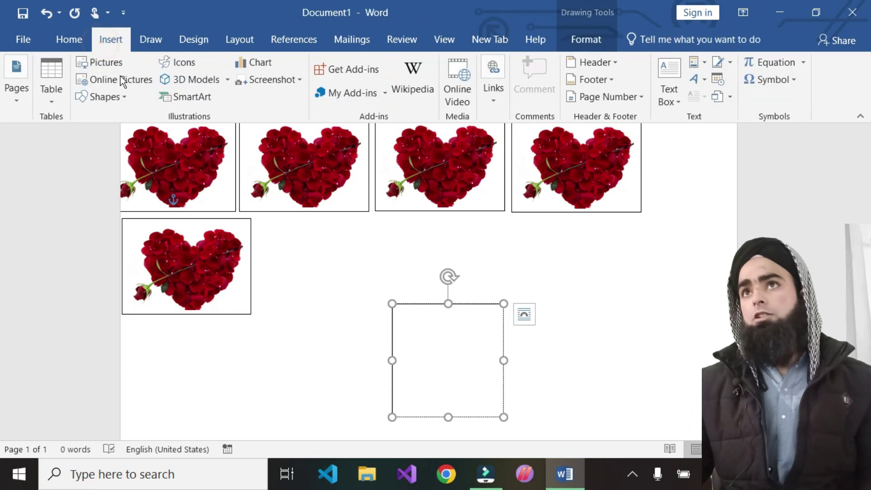
pyautogui.click(102, 62)
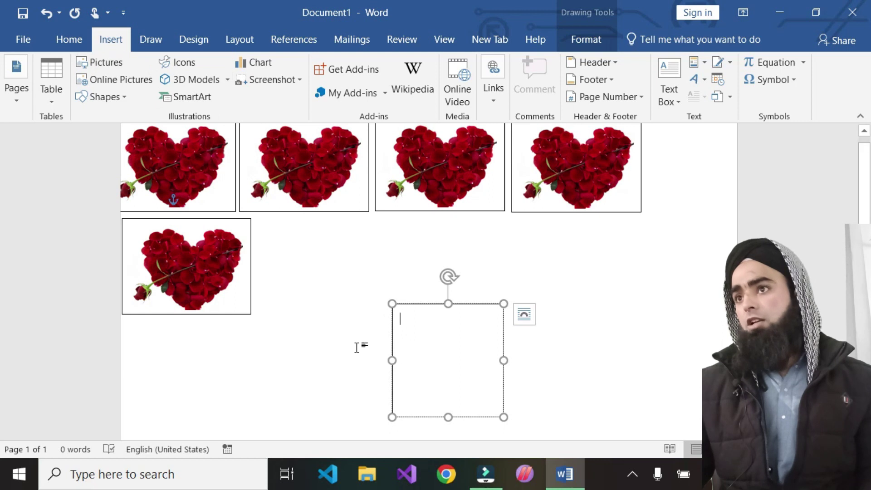
pyautogui.click(257, 364)
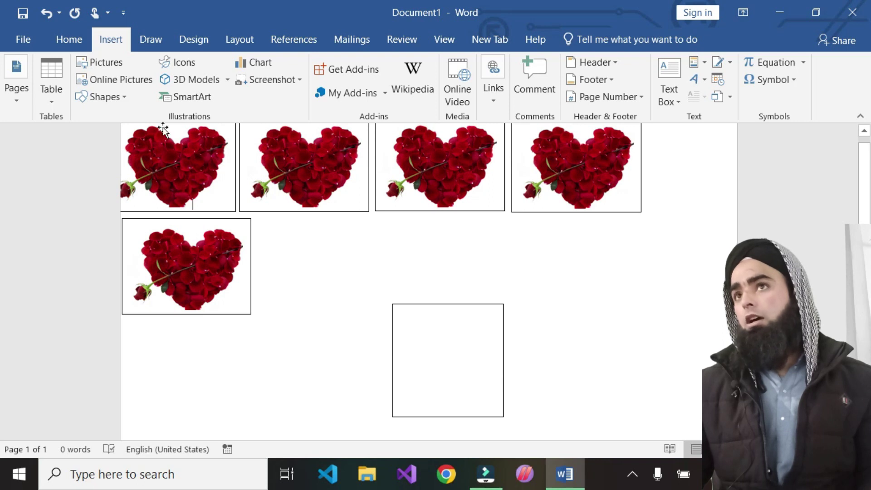
# Insert the hi tech picture, then delete it since it landed outside the text box.
pyautogui.click(100, 58)
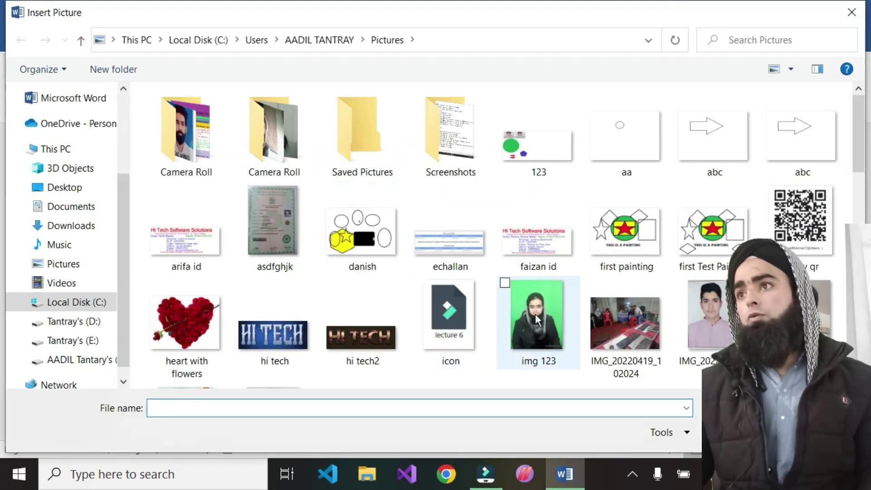
pyautogui.click(288, 326)
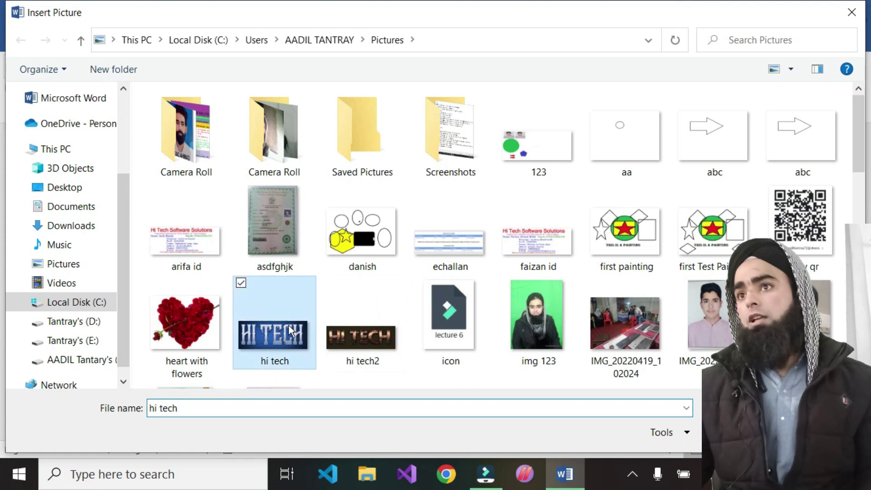
pyautogui.doubleClick(288, 325)
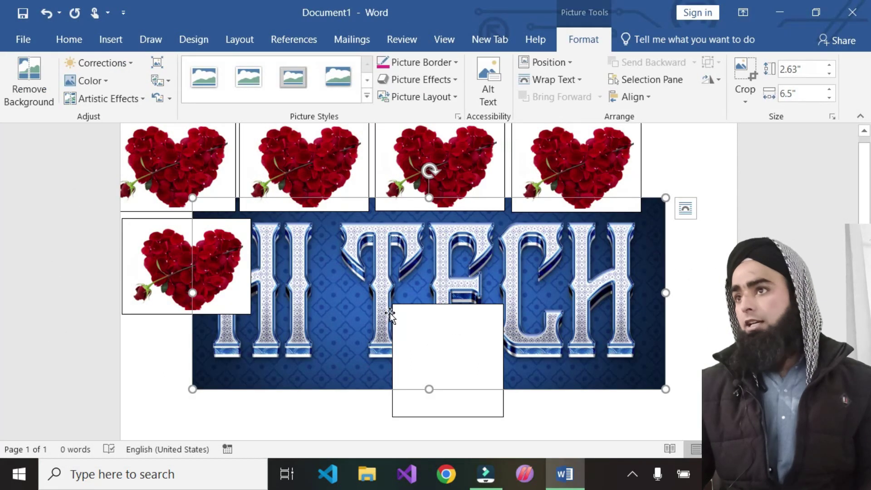
pyautogui.rightClick(502, 267)
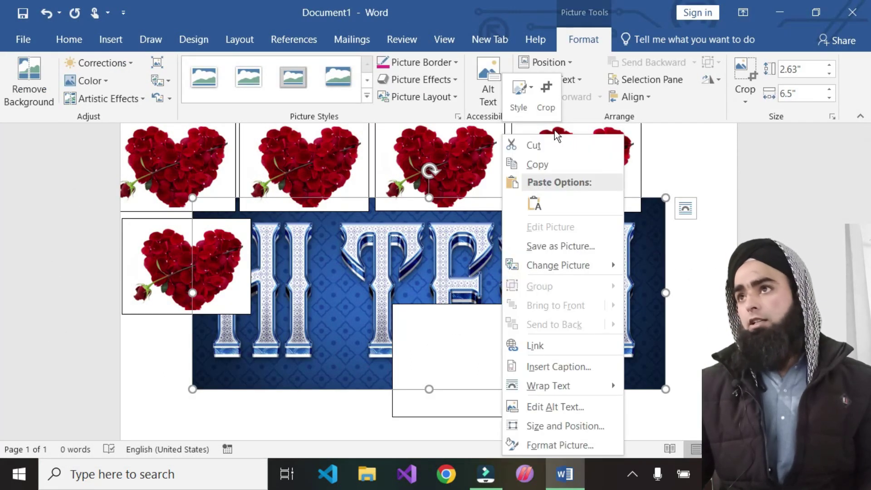
pyautogui.click(546, 140)
# Insert the hi tech picture inside the text box and shorten the box to fit it.
pyautogui.click(436, 370)
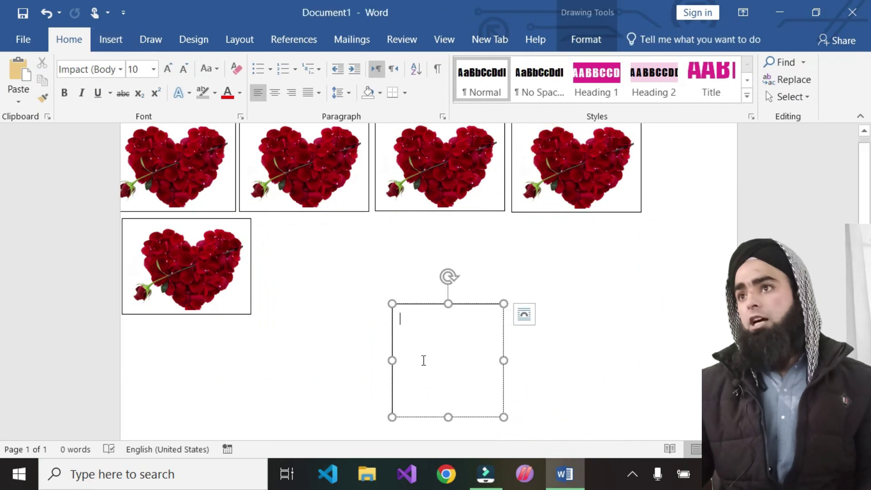
pyautogui.click(103, 47)
pyautogui.click(97, 60)
pyautogui.click(295, 331)
pyautogui.click(735, 432)
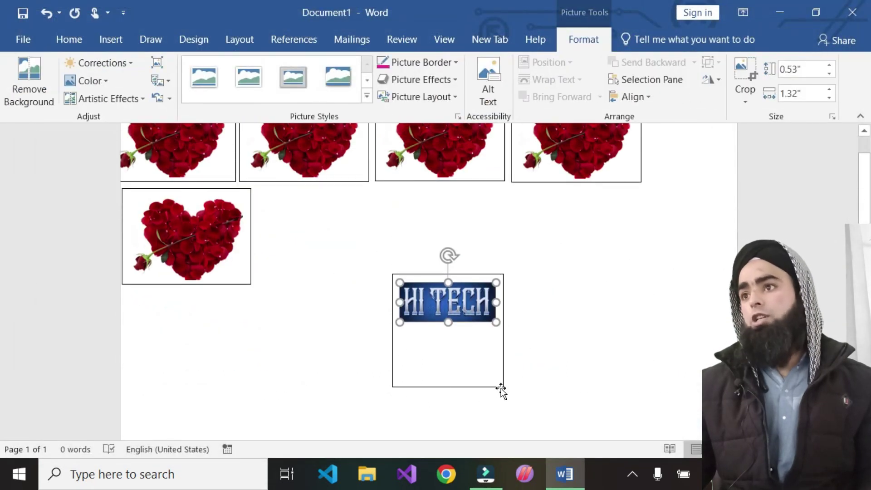
pyautogui.click(501, 386)
pyautogui.moveTo(449, 388); pyautogui.dragTo(444, 327)
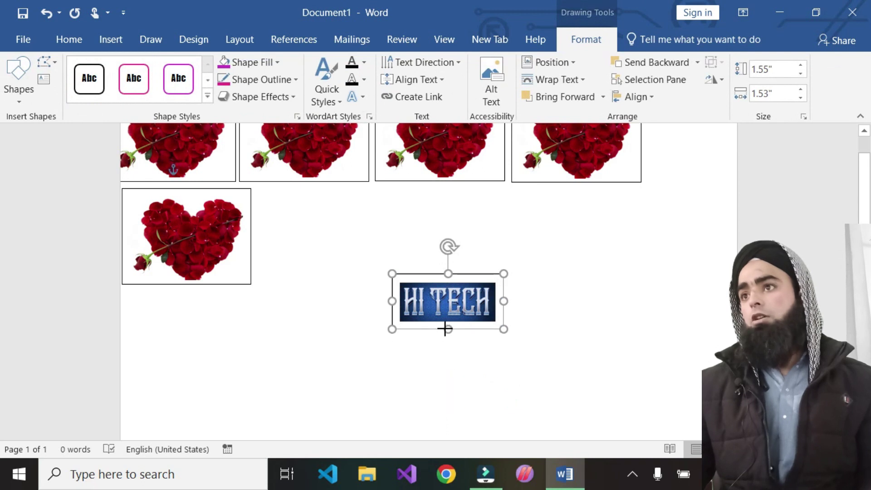
# Widen the HI TECH text box and stretch its picture across the box.
pyautogui.moveTo(505, 298); pyautogui.dragTo(703, 301)
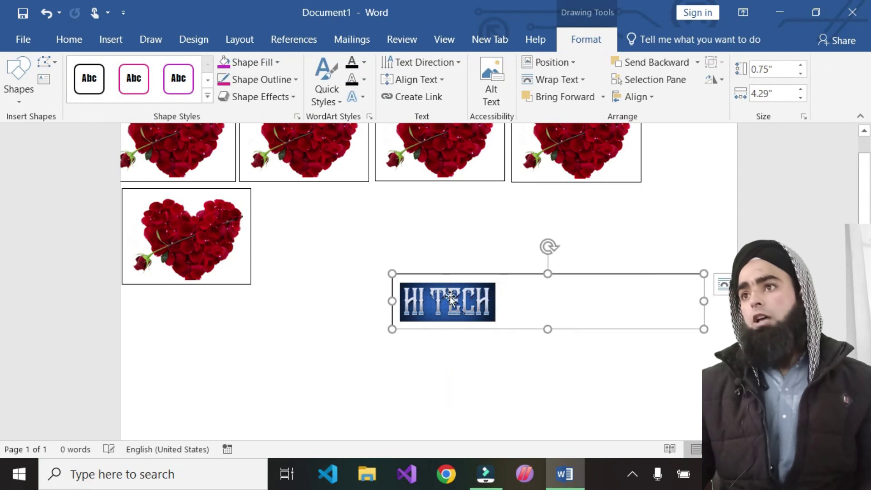
pyautogui.click(492, 302)
pyautogui.moveTo(536, 304); pyautogui.dragTo(689, 330)
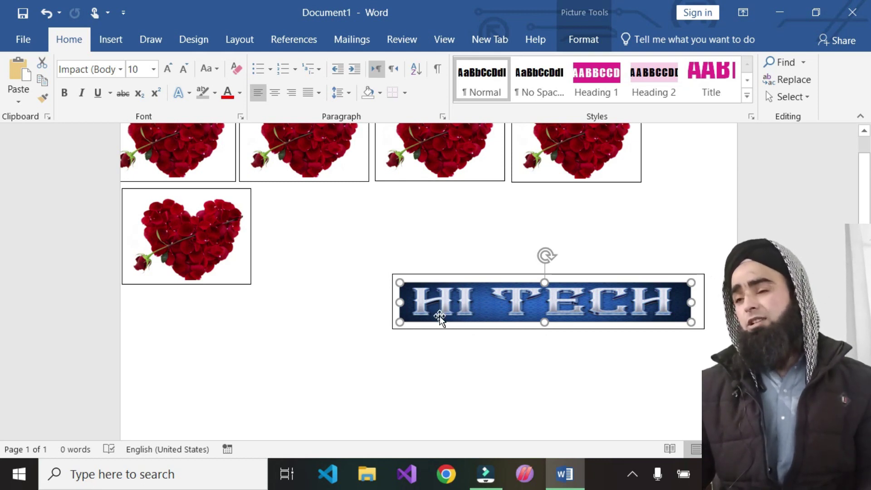
# Move the HI TECH box beside the fifth heart and copy it directly below.
pyautogui.moveTo(440, 326)
pyautogui.mouseDown()
pyautogui.moveTo(212, 273)
pyautogui.moveTo(319, 239)
pyautogui.mouseUp()
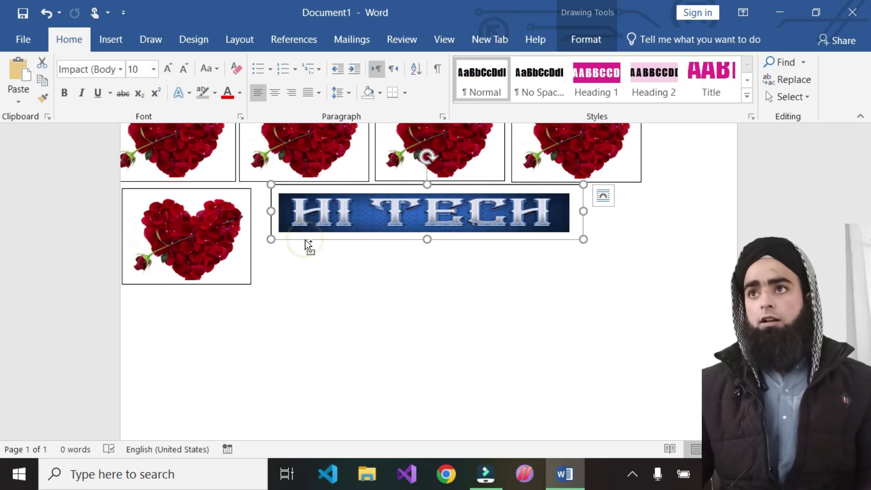
pyautogui.moveTo(309, 244); pyautogui.dragTo(301, 295)
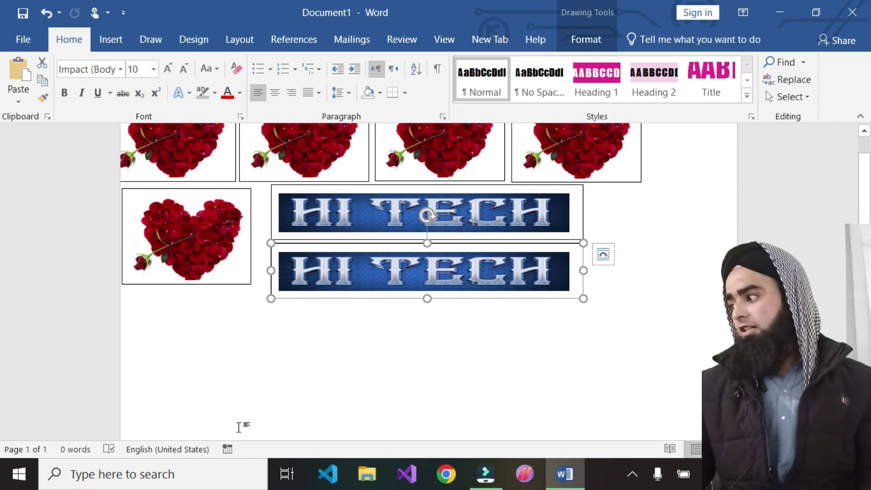
pyautogui.scroll(2, 238, 426)
# Search Online Pictures for 'natural'.
pyautogui.click(96, 41)
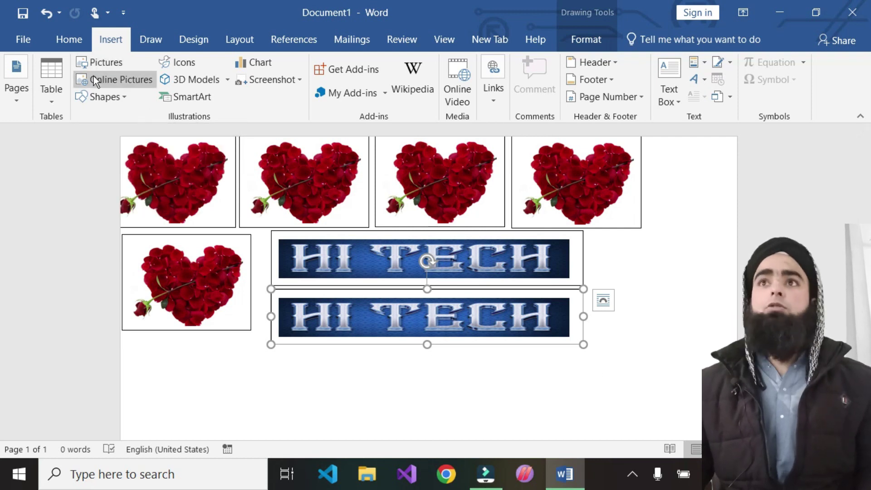
pyautogui.click(93, 77)
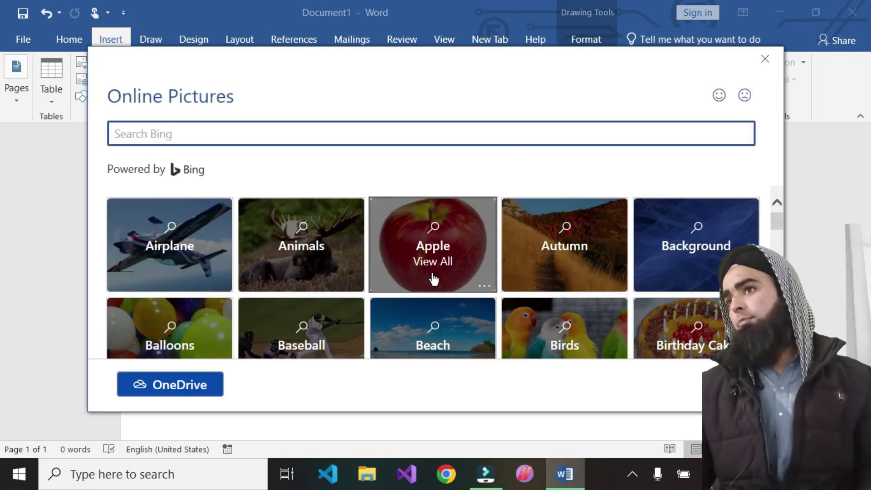
pyautogui.scroll(-3, 400, 287)
pyautogui.scroll(-2, 347, 297)
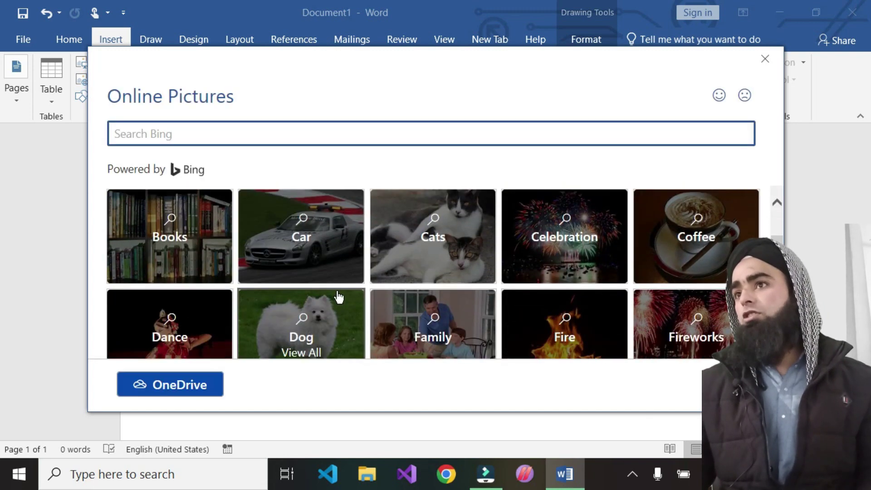
pyautogui.scroll(-5, 340, 301)
pyautogui.scroll(-1, 340, 301)
pyautogui.scroll(4, 340, 301)
pyautogui.click(195, 136)
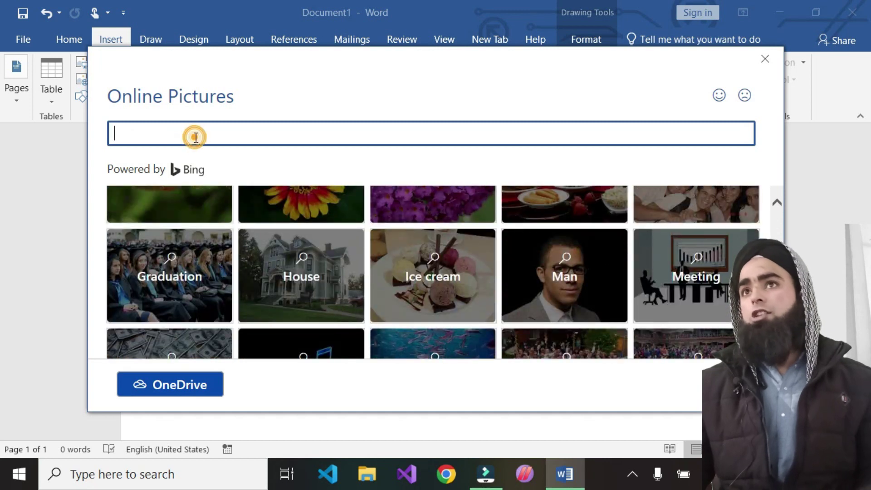
pyautogui.write('natural')
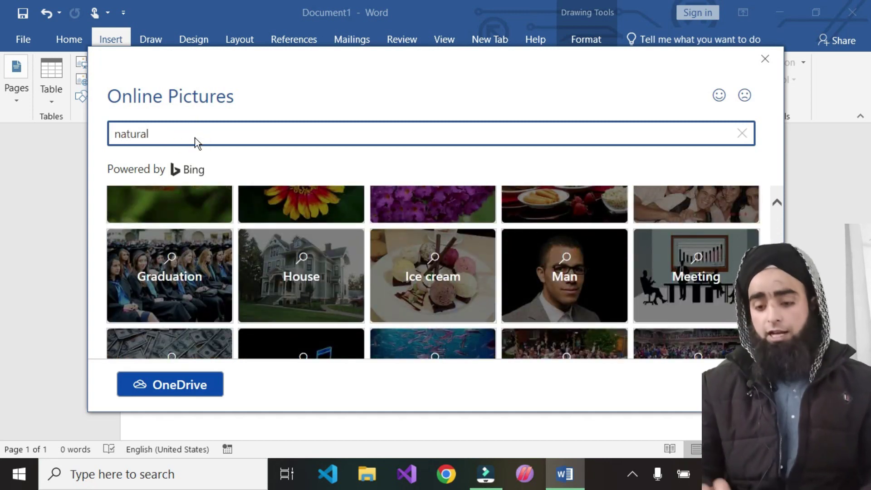
pyautogui.press('Return')
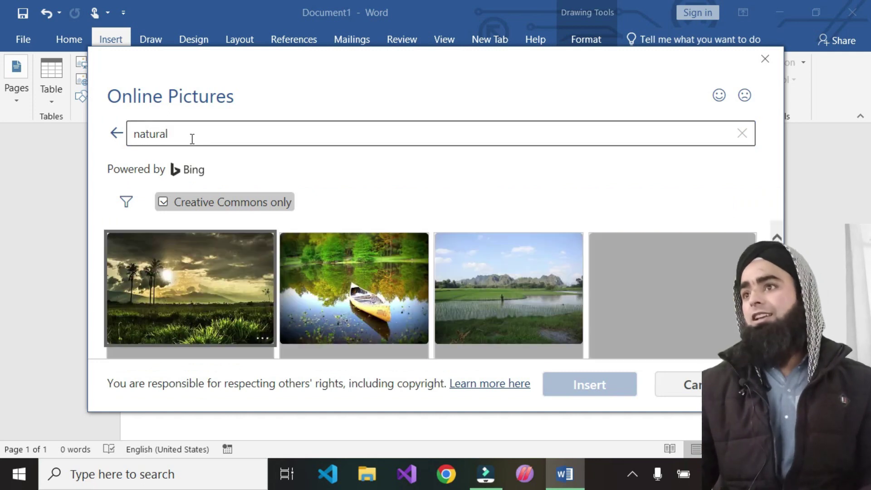
# Insert the pink flower photo from the 'natural' search results.
pyautogui.scroll(-3, 369, 299)
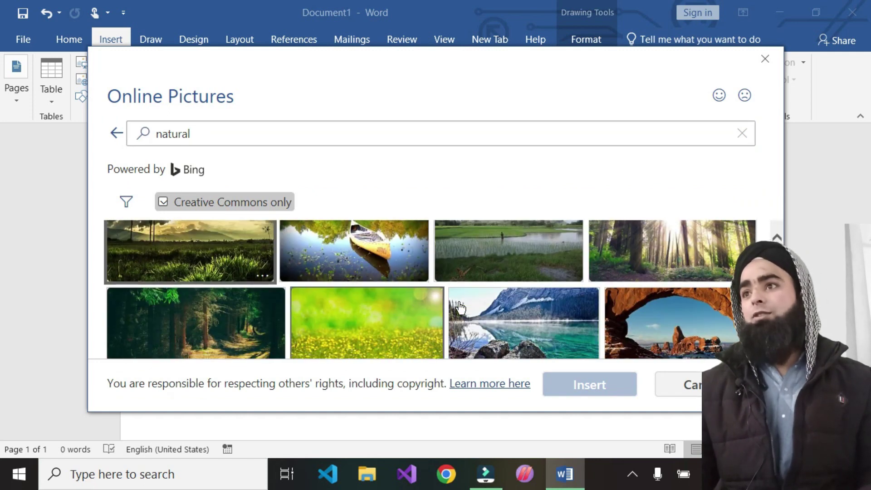
pyautogui.scroll(-1, 313, 287)
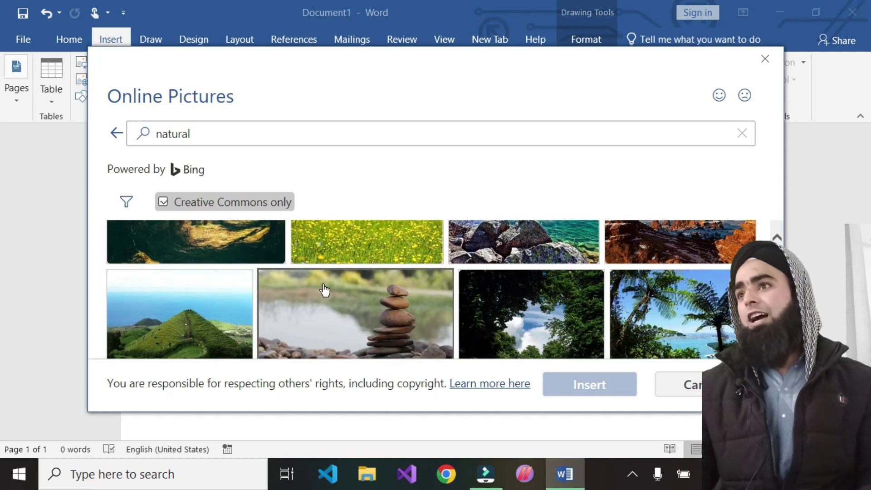
pyautogui.scroll(-1, 476, 318)
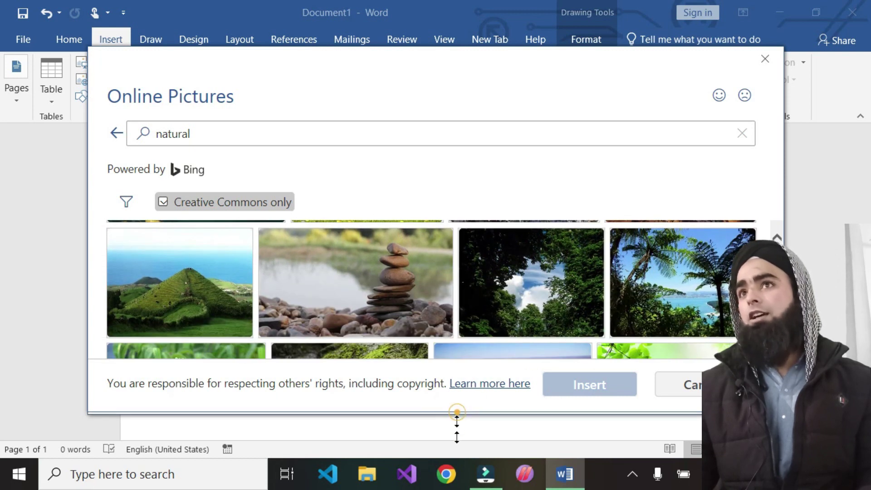
pyautogui.moveTo(460, 412); pyautogui.dragTo(456, 456)
pyautogui.scroll(-1, 232, 325)
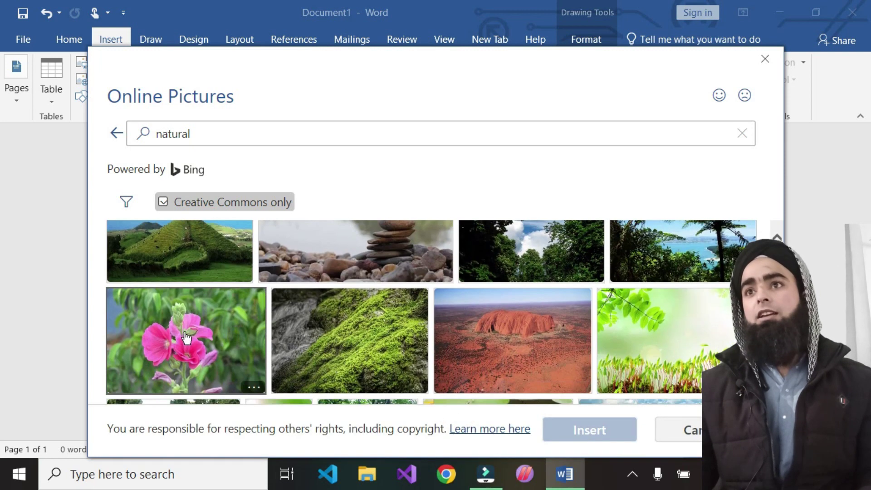
pyautogui.click(184, 340)
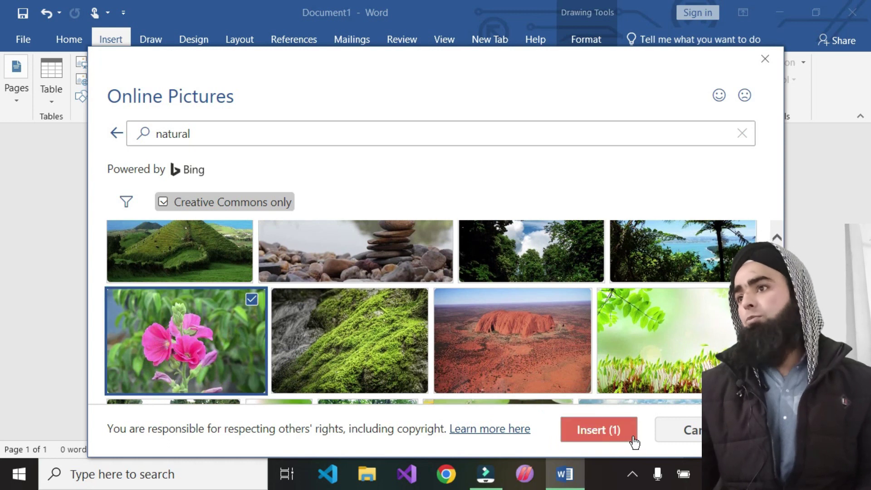
pyautogui.click(622, 429)
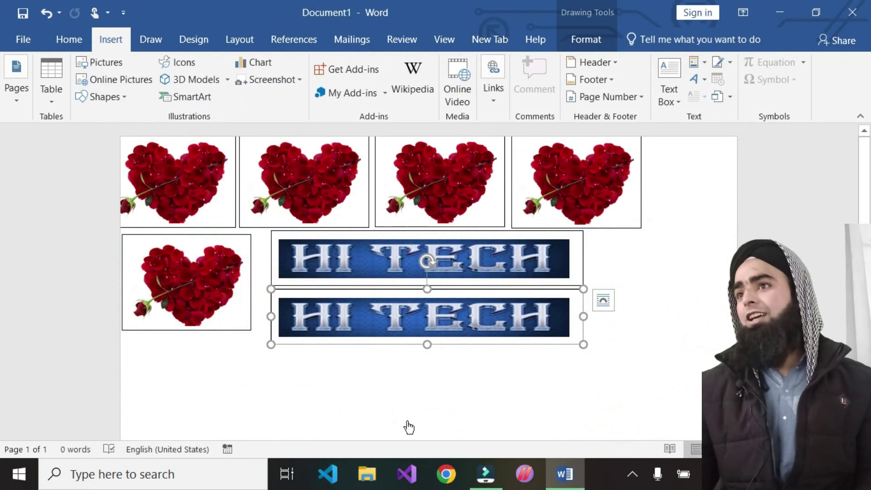
# Draw a text box below the HI TECH boxes and move the flower picture into it.
pyautogui.moveTo(257, 253)
pyautogui.mouseDown()
pyautogui.moveTo(304, 407)
pyautogui.moveTo(222, 254)
pyautogui.moveTo(304, 377)
pyautogui.moveTo(255, 236)
pyautogui.mouseUp()
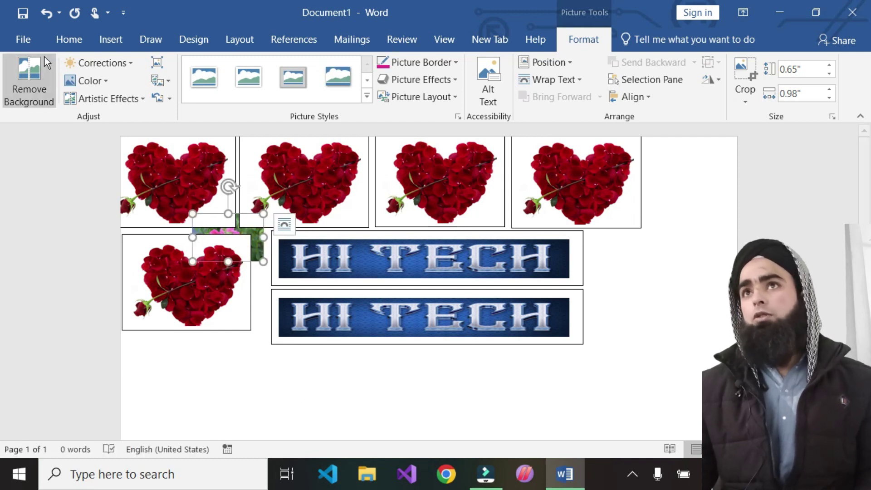
pyautogui.click(107, 40)
pyautogui.click(665, 82)
pyautogui.click(571, 424)
pyautogui.moveTo(342, 351); pyautogui.dragTo(432, 415)
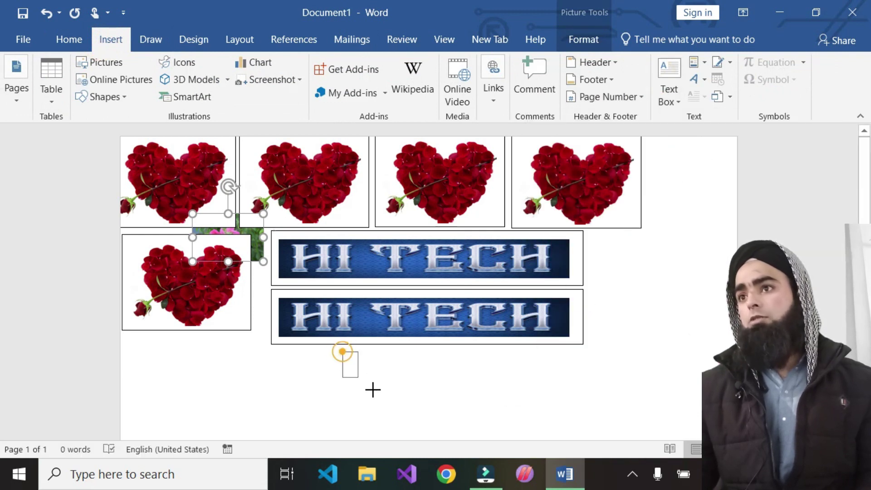
pyautogui.moveTo(238, 228)
pyautogui.mouseDown()
pyautogui.moveTo(247, 219)
pyautogui.moveTo(381, 390)
pyautogui.mouseUp()
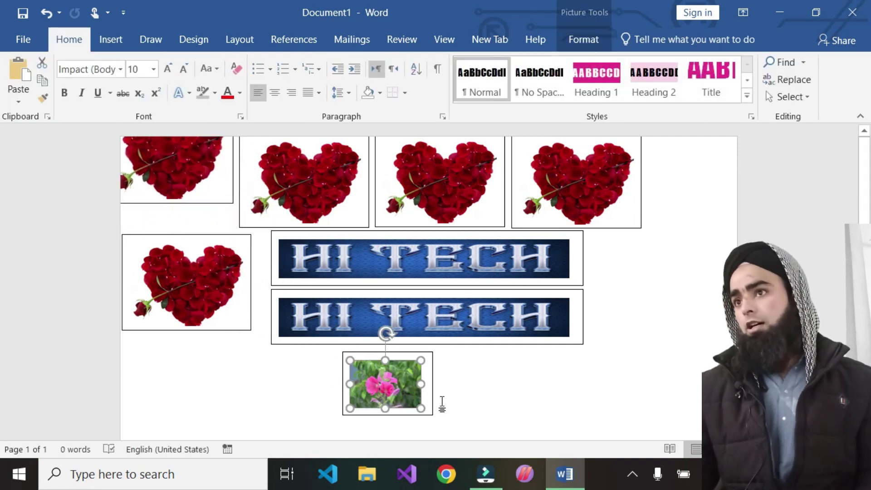
# Widen the flower text box and enlarge the flower picture to fill it.
pyautogui.click(433, 385)
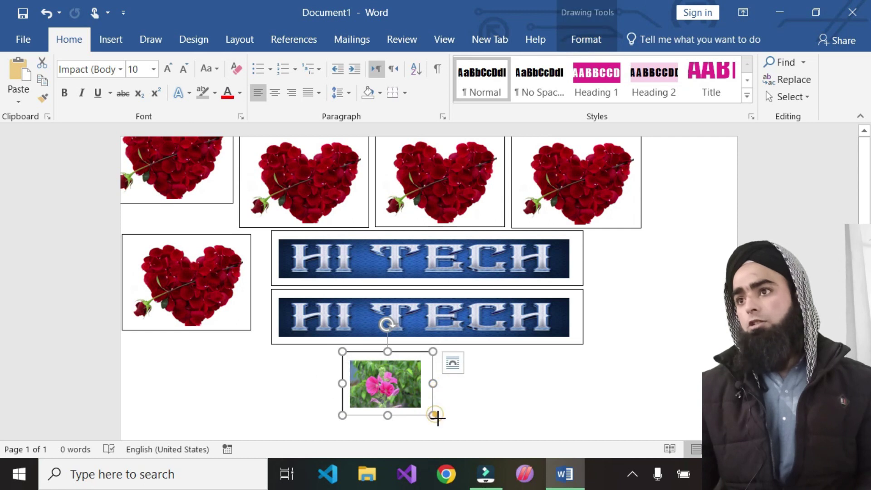
pyautogui.moveTo(437, 417); pyautogui.dragTo(715, 438)
pyautogui.moveTo(334, 285); pyautogui.dragTo(142, 283)
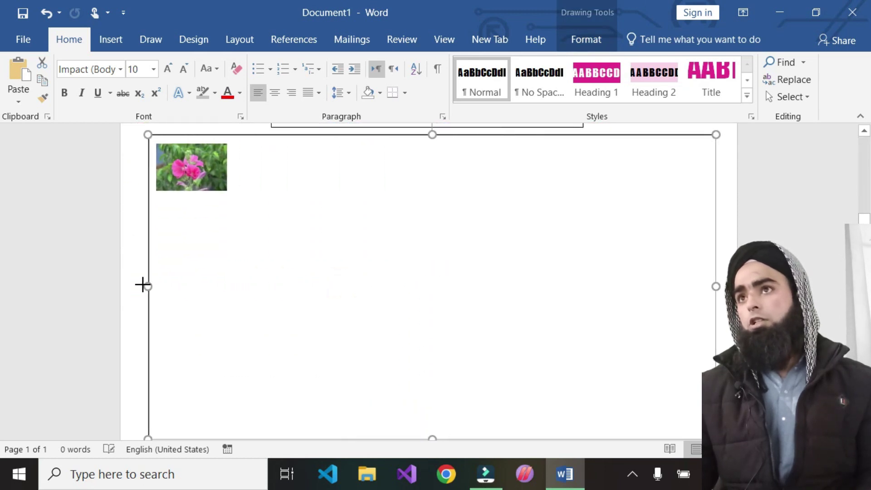
pyautogui.click(179, 184)
pyautogui.moveTo(235, 195); pyautogui.dragTo(572, 360)
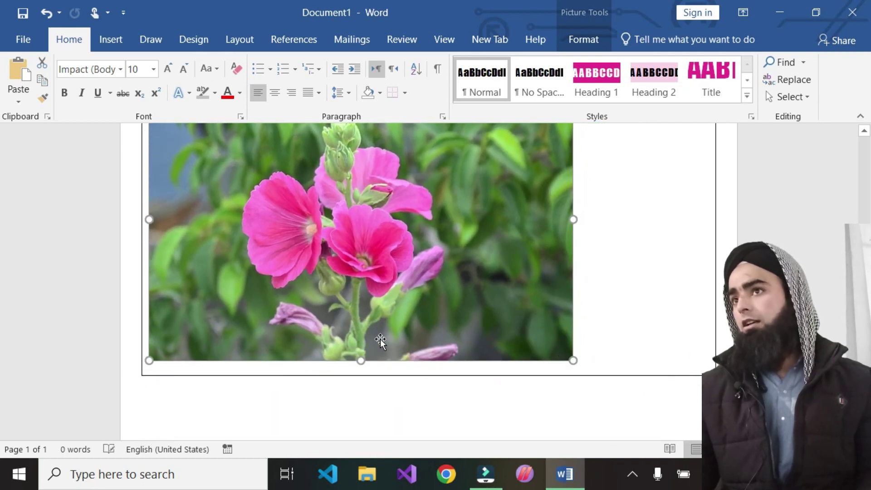
pyautogui.moveTo(600, 224); pyautogui.dragTo(711, 233)
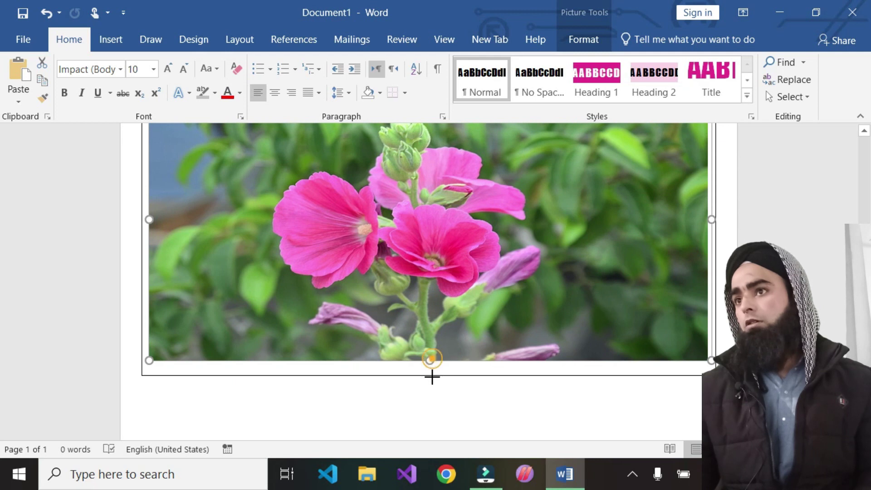
pyautogui.moveTo(432, 377); pyautogui.dragTo(432, 376)
pyautogui.scroll(4, 432, 345)
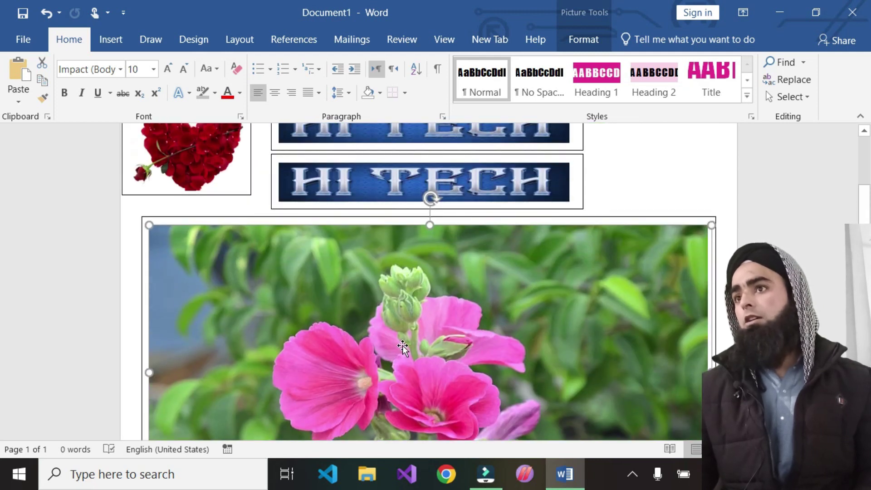
pyautogui.scroll(-2, 403, 346)
pyautogui.scroll(-2, 408, 340)
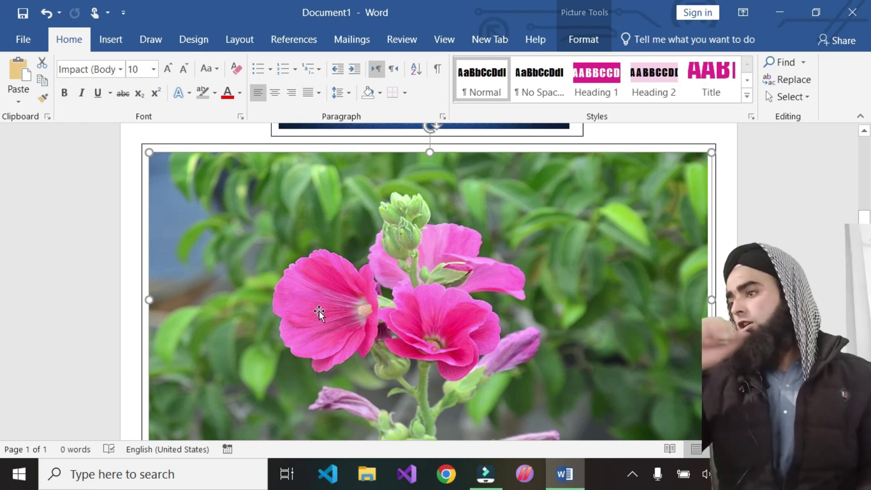
pyautogui.scroll(-3, 317, 292)
pyautogui.scroll(5, 225, 252)
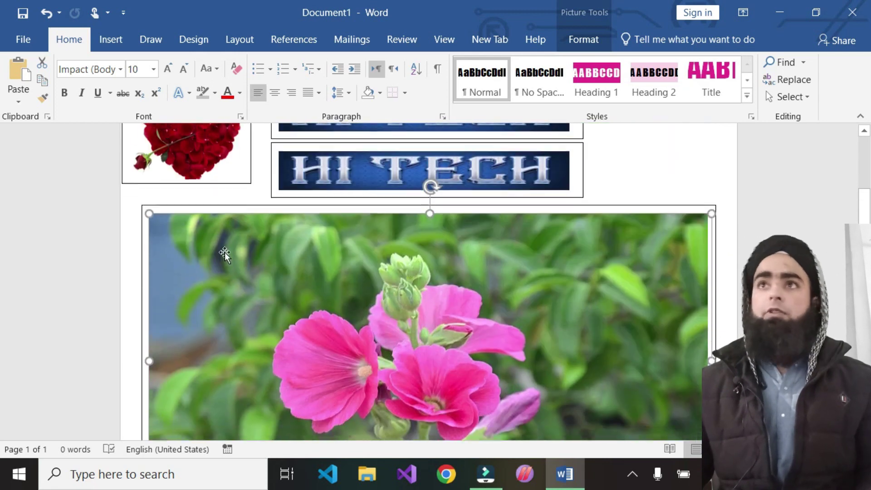
pyautogui.click(110, 38)
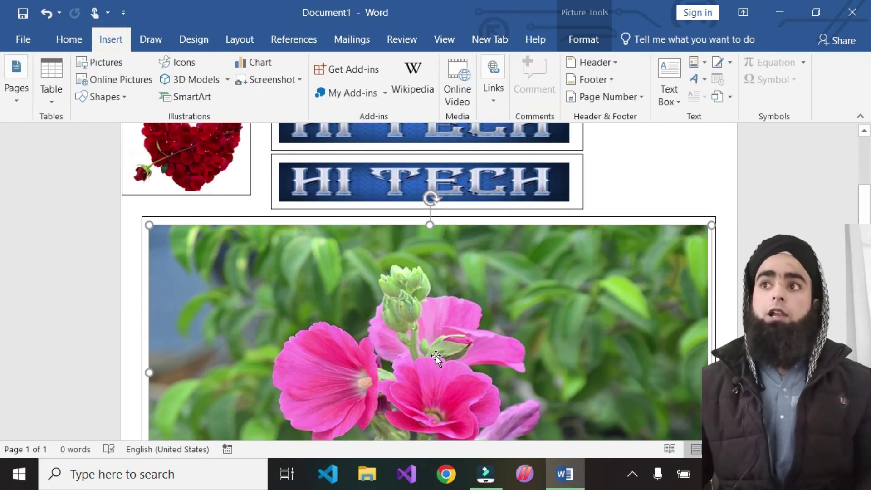
# Search online pictures for 'tech' and insert the blue binary-code image.
pyautogui.click(107, 83)
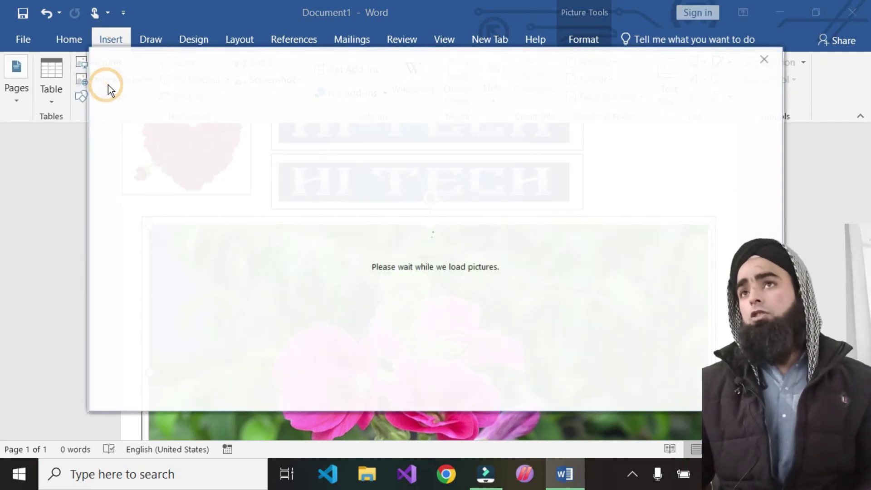
pyautogui.click(219, 136)
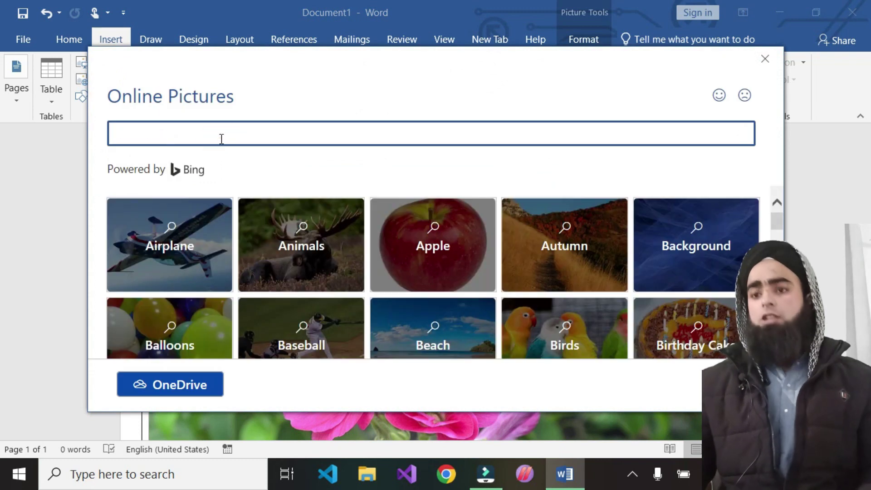
pyautogui.write('tech')
pyautogui.press('Return')
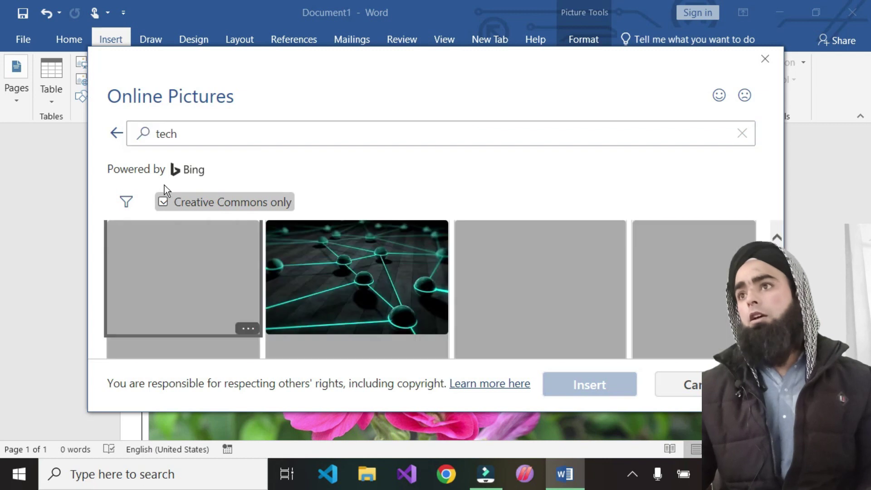
pyautogui.scroll(-2, 461, 273)
pyautogui.scroll(-2, 346, 292)
pyautogui.scroll(-2, 323, 310)
pyautogui.scroll(-2, 323, 310)
pyautogui.scroll(-2, 295, 294)
pyautogui.scroll(-2, 218, 290)
pyautogui.scroll(-2, 227, 298)
pyautogui.scroll(2, 228, 299)
pyautogui.scroll(-3, 618, 292)
pyautogui.scroll(-3, 264, 300)
pyautogui.scroll(-3, 431, 301)
pyautogui.scroll(-3, 426, 304)
pyautogui.scroll(-2, 270, 310)
pyautogui.scroll(-3, 318, 299)
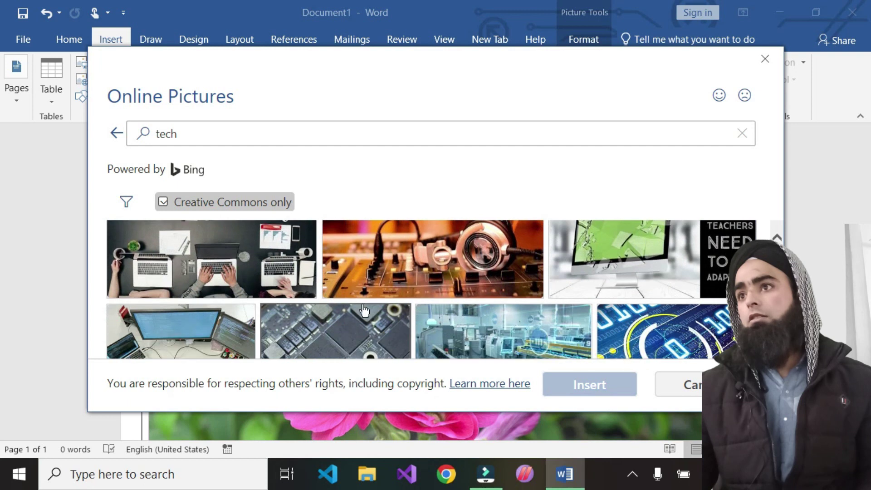
pyautogui.scroll(-3, 453, 304)
pyautogui.click(567, 331)
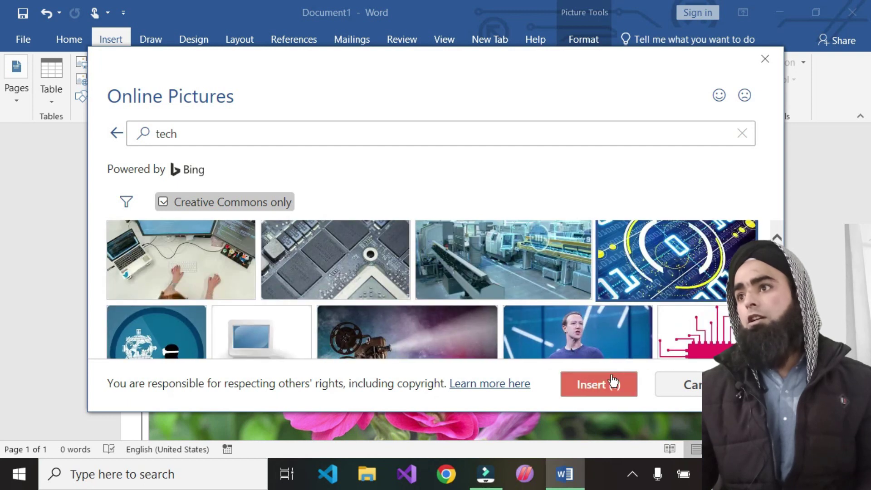
pyautogui.click(612, 383)
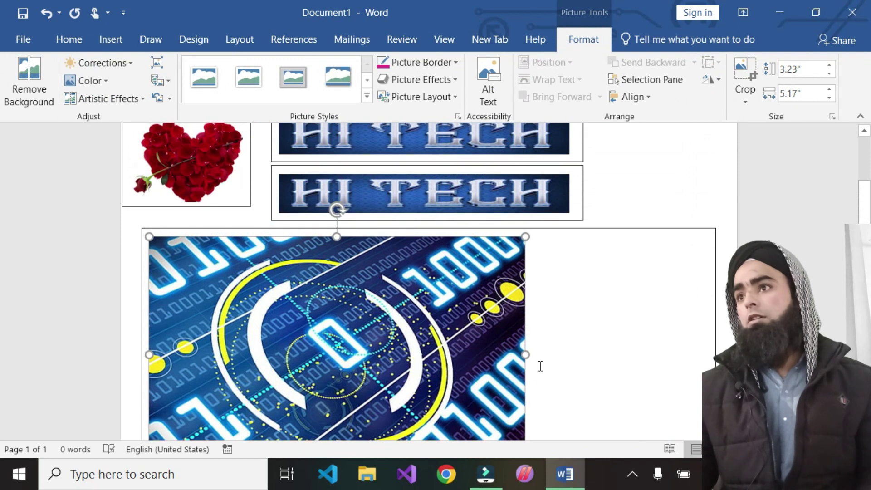
# Stretch the binary-code picture to fill the large text box at 7.64" by 3.97".
pyautogui.moveTo(525, 356); pyautogui.dragTo(704, 369)
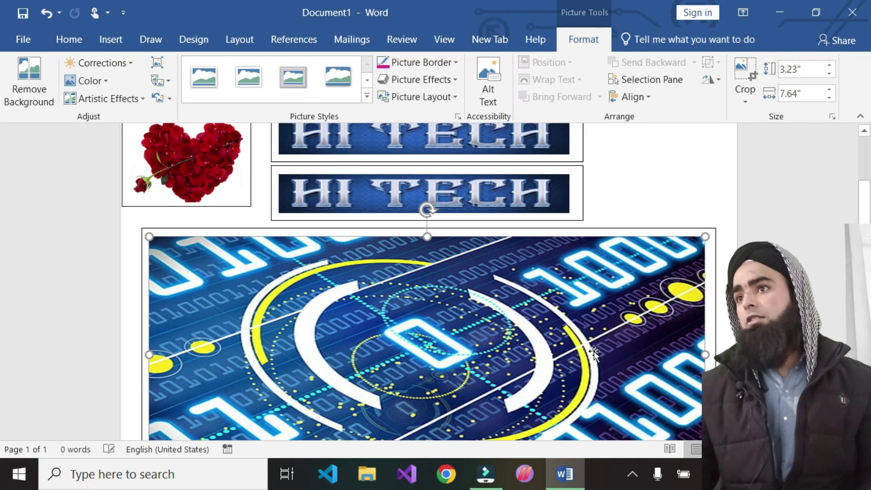
pyautogui.scroll(-5, 450, 318)
pyautogui.moveTo(428, 265); pyautogui.dragTo(430, 272)
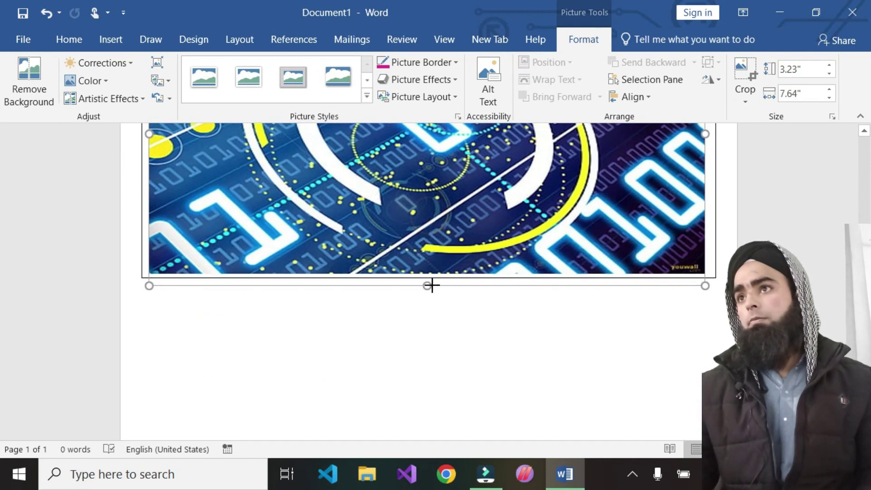
pyautogui.scroll(7, 428, 268)
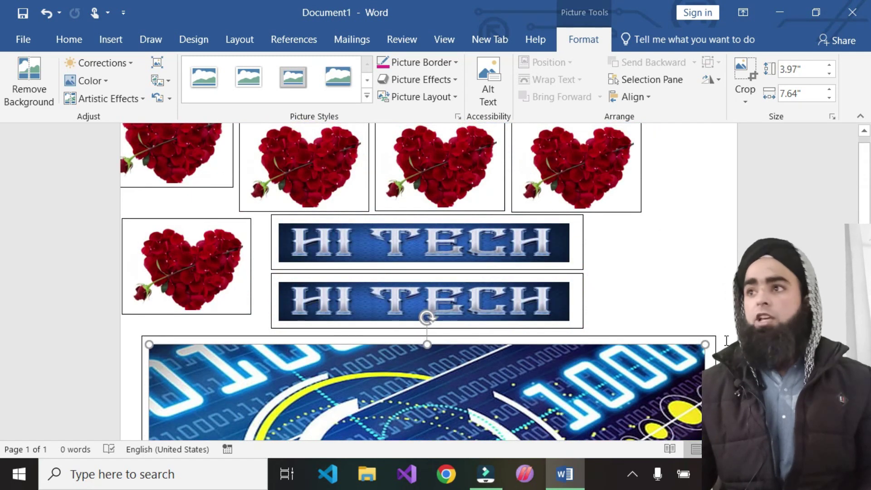
pyautogui.rightClick(635, 337)
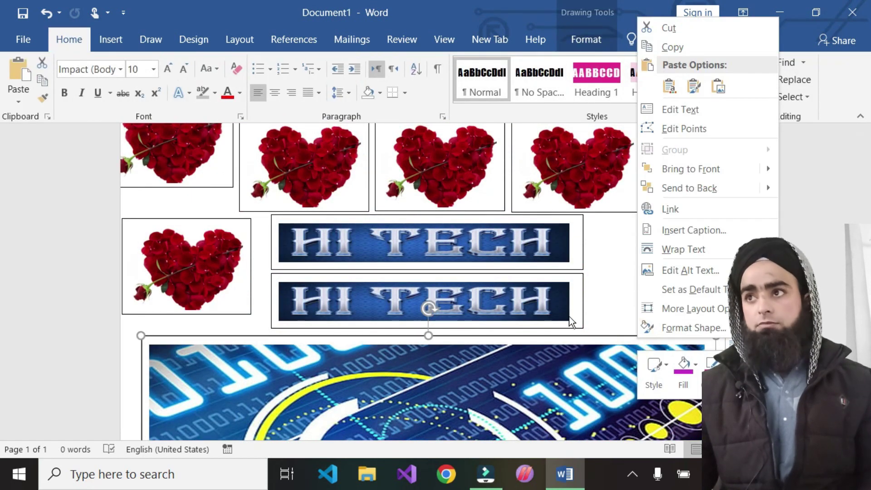
pyautogui.press('Escape')
pyautogui.keyDown('ctrl'); pyautogui.scroll(-2, 613, 297); pyautogui.keyUp('ctrl')
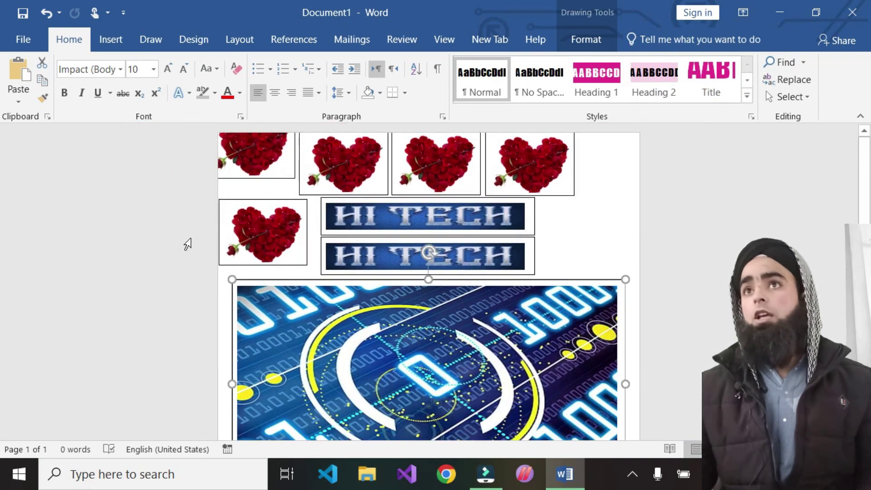
pyautogui.click(99, 44)
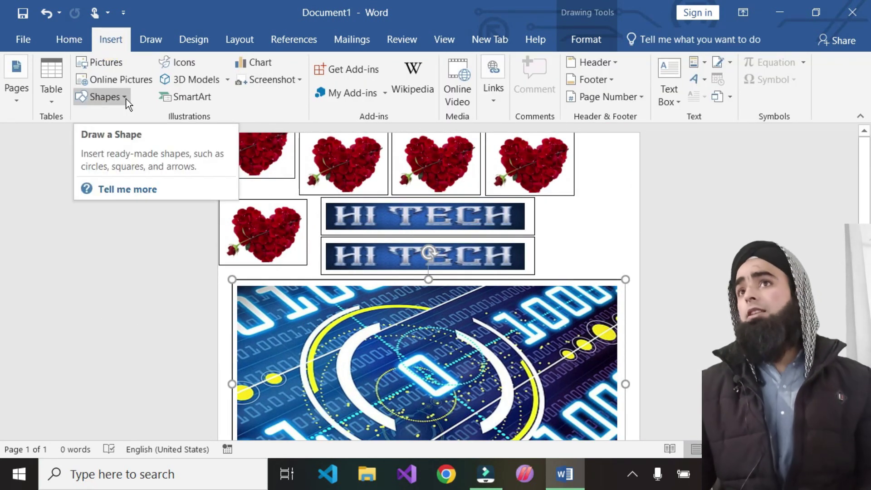
pyautogui.scroll(-2, 402, 278)
pyautogui.scroll(-3, 373, 359)
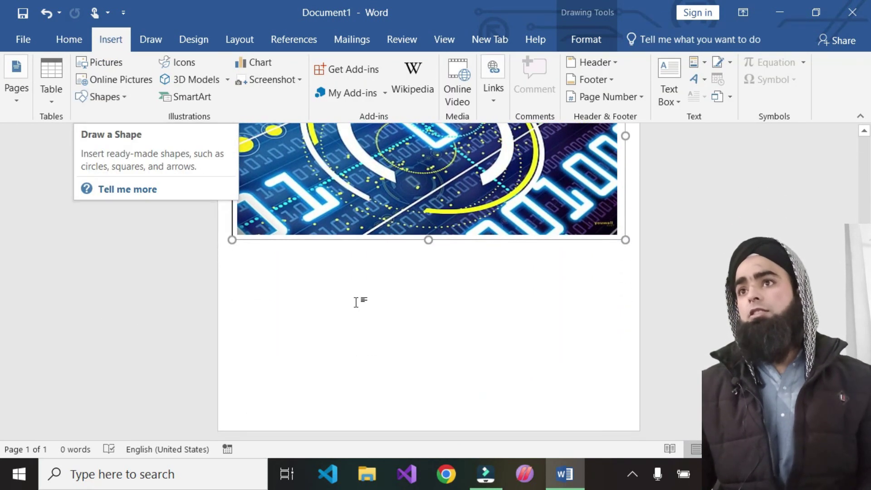
# Draw a smiley face shape below the tech picture.
pyautogui.click(100, 97)
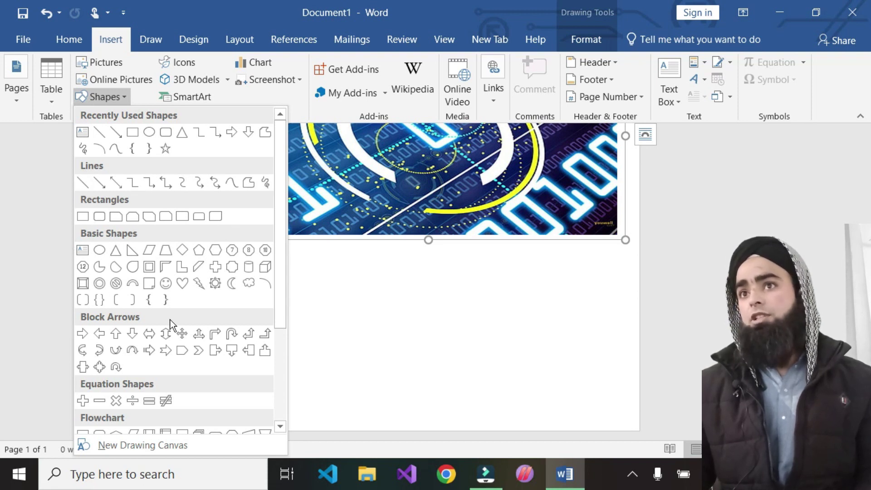
pyautogui.scroll(-3, 97, 425)
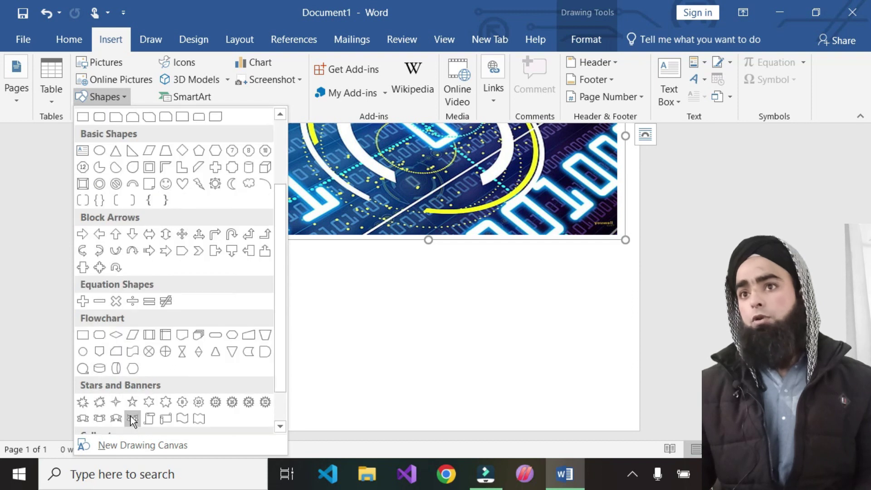
pyautogui.scroll(-1, 140, 391)
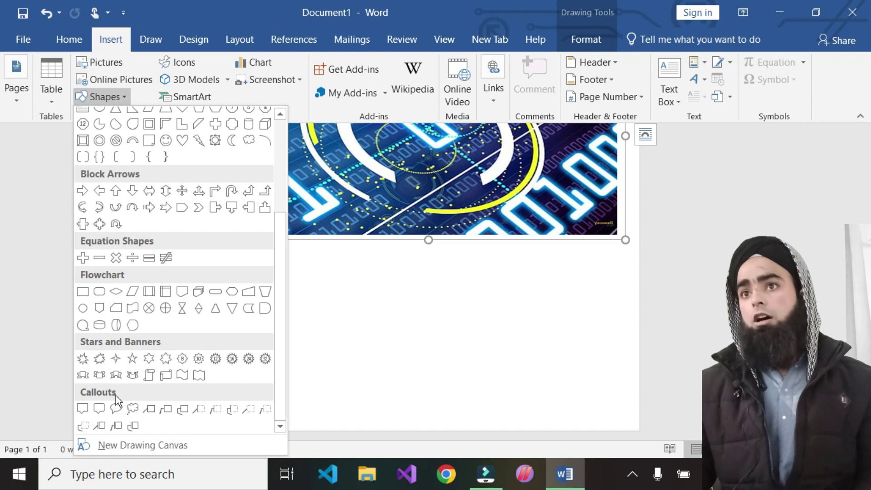
pyautogui.scroll(3, 161, 311)
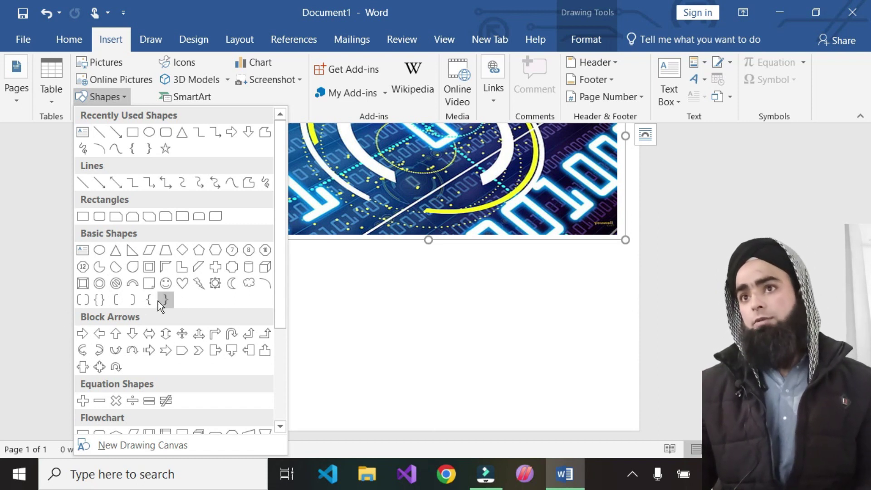
pyautogui.click(165, 284)
pyautogui.moveTo(270, 268)
pyautogui.mouseDown()
pyautogui.moveTo(364, 376)
pyautogui.moveTo(450, 424)
pyautogui.mouseUp()
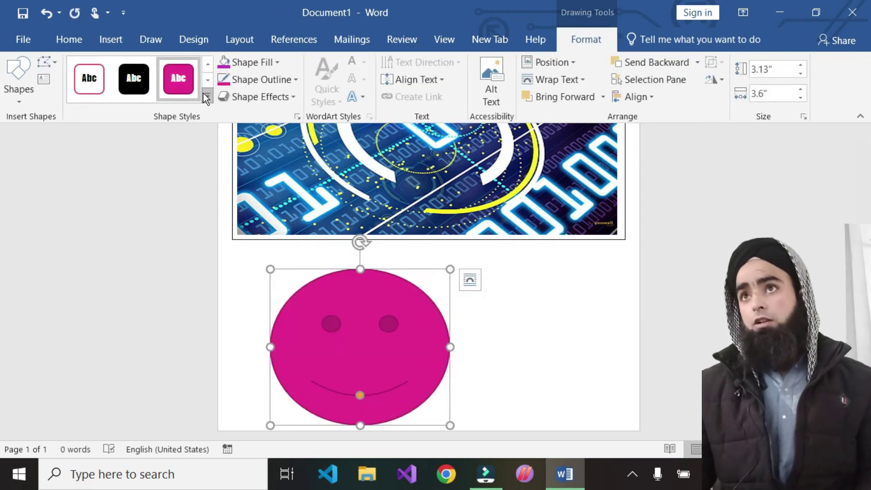
# Apply a blue shape style to the smiley, then switch it to an outline-only style.
pyautogui.click(207, 96)
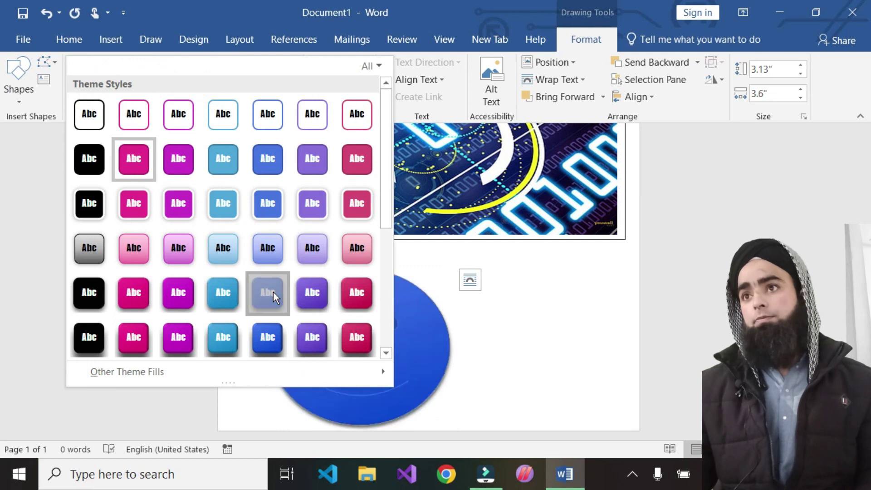
pyautogui.click(273, 292)
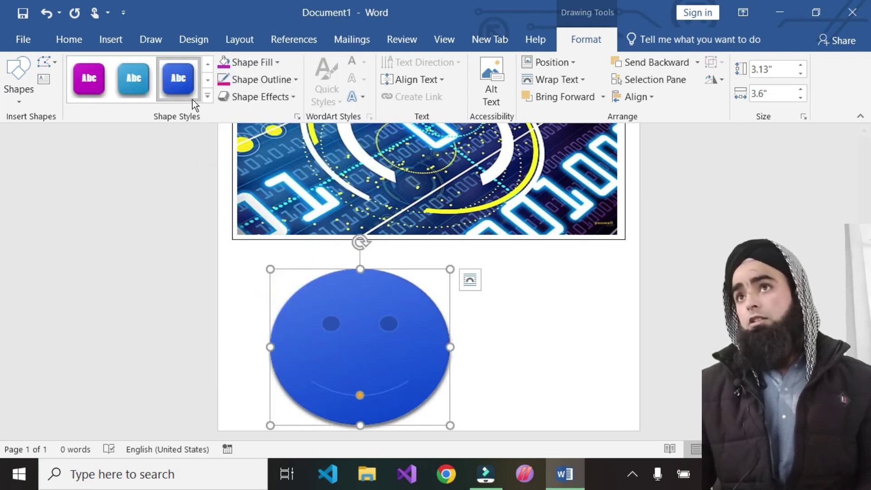
pyautogui.click(207, 95)
pyautogui.click(94, 113)
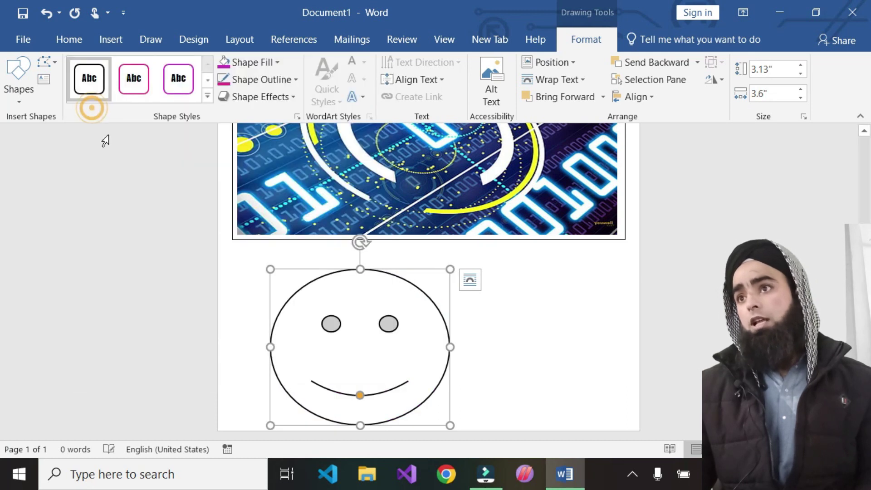
pyautogui.click(554, 390)
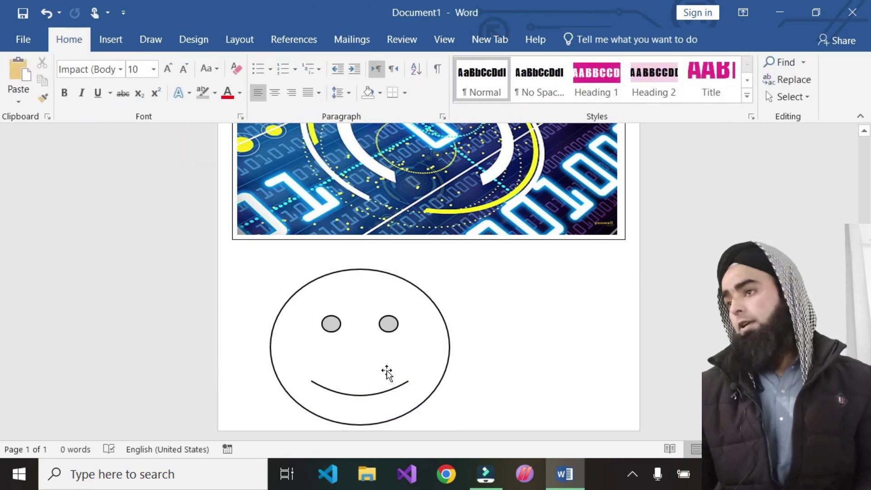
# Give the smiley face a green outline.
pyautogui.click(357, 320)
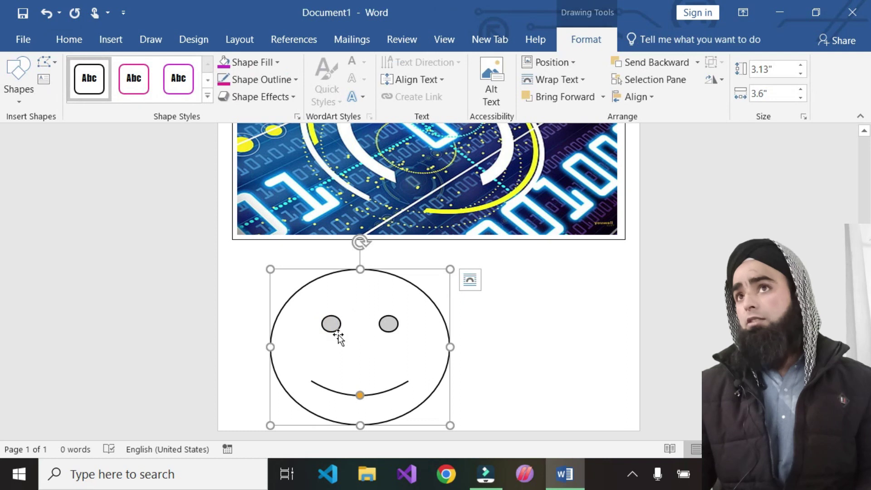
pyautogui.click(268, 63)
pyautogui.click(306, 67)
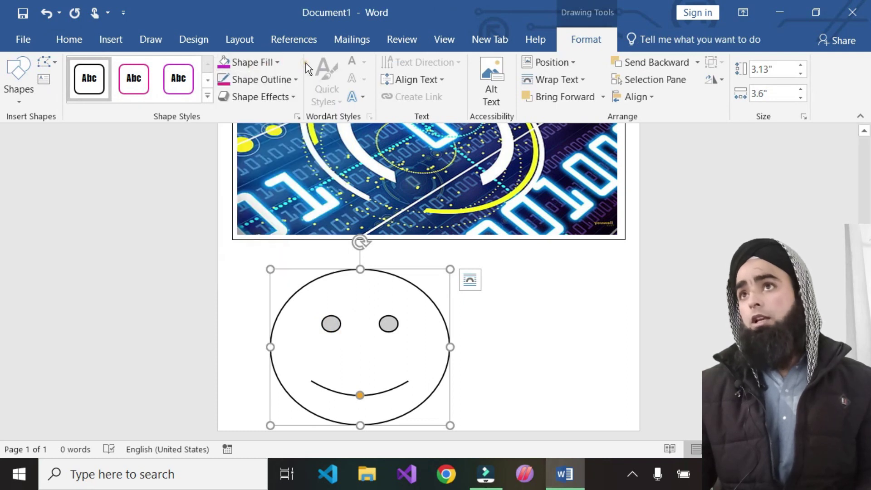
pyautogui.click(294, 79)
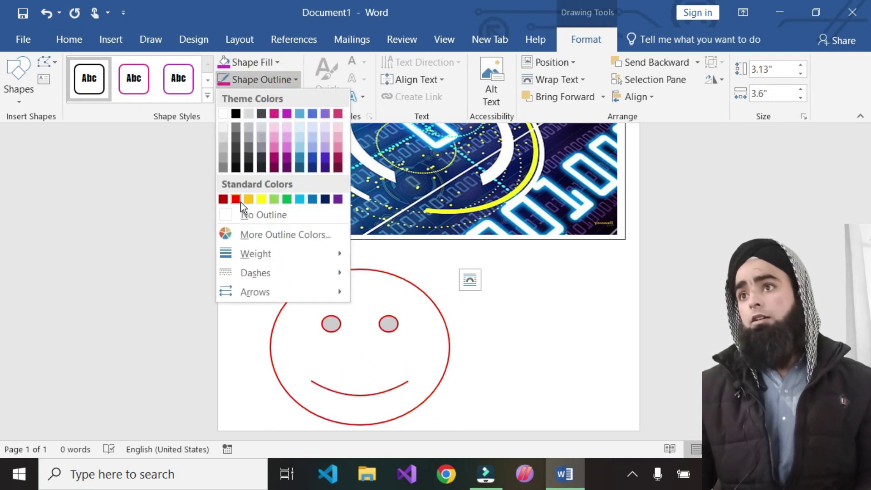
pyautogui.click(282, 202)
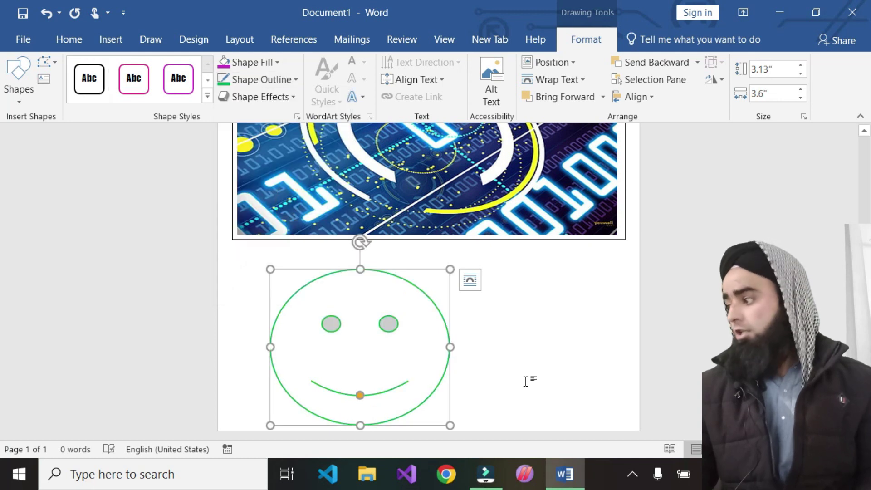
# Stretch the smiley face wider with its right-middle handle.
pyautogui.click(473, 366)
pyautogui.scroll(-3, 373, 359)
pyautogui.click(372, 358)
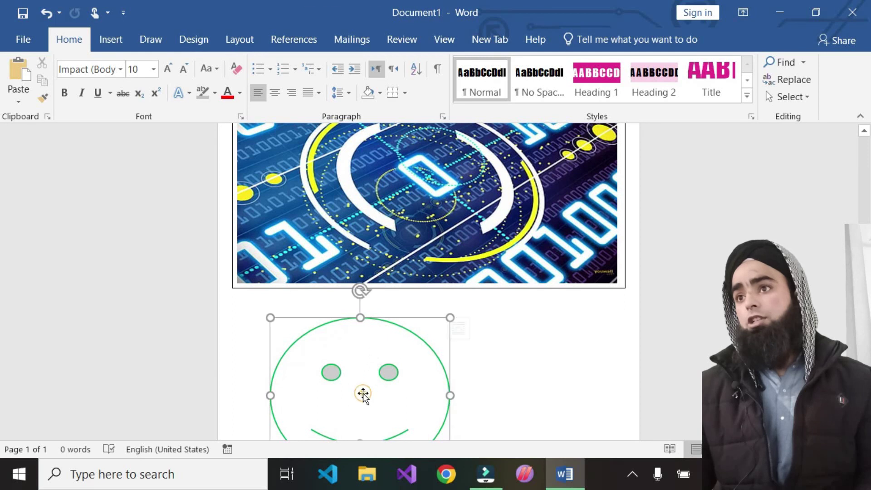
pyautogui.scroll(-2, 431, 369)
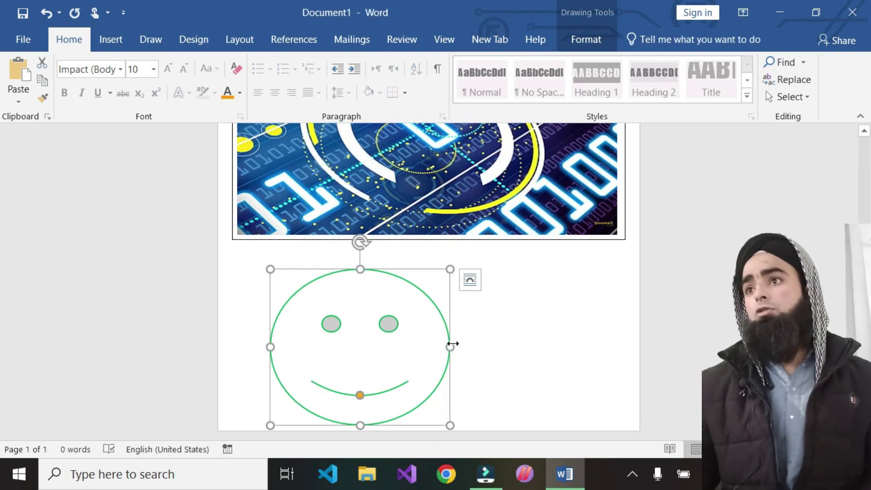
pyautogui.moveTo(449, 347); pyautogui.dragTo(601, 343)
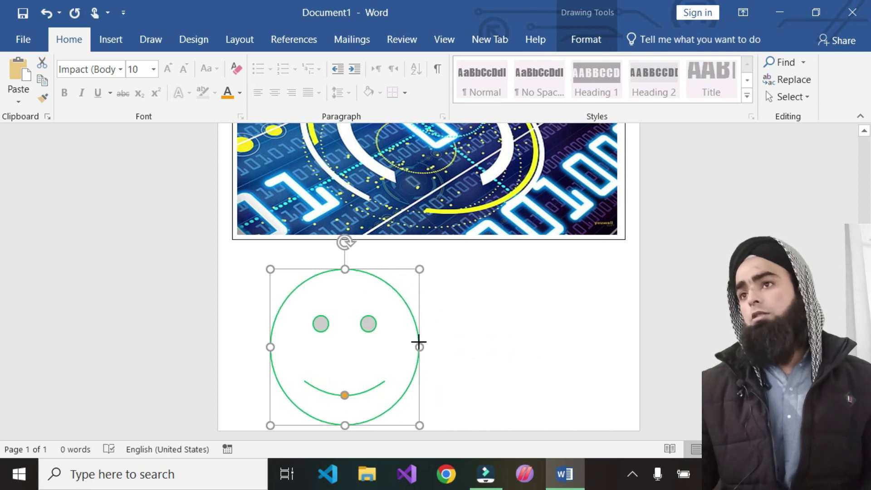
pyautogui.moveTo(434, 339); pyautogui.dragTo(461, 347)
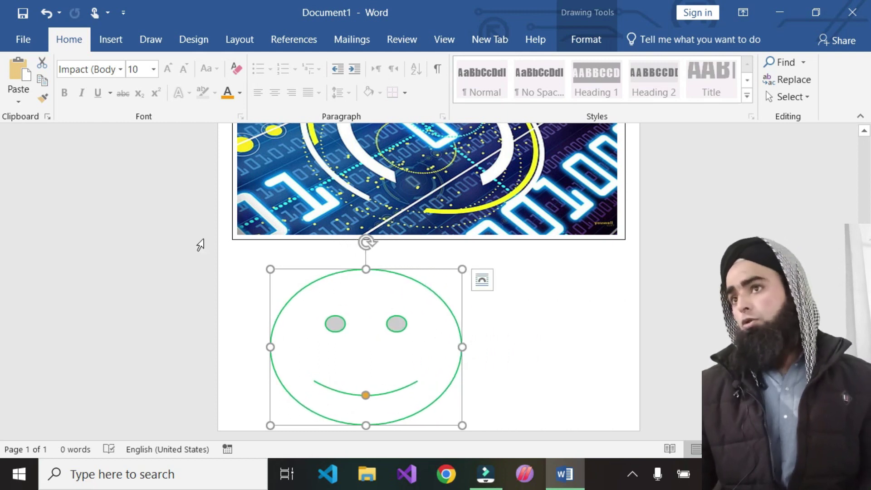
pyautogui.click(109, 39)
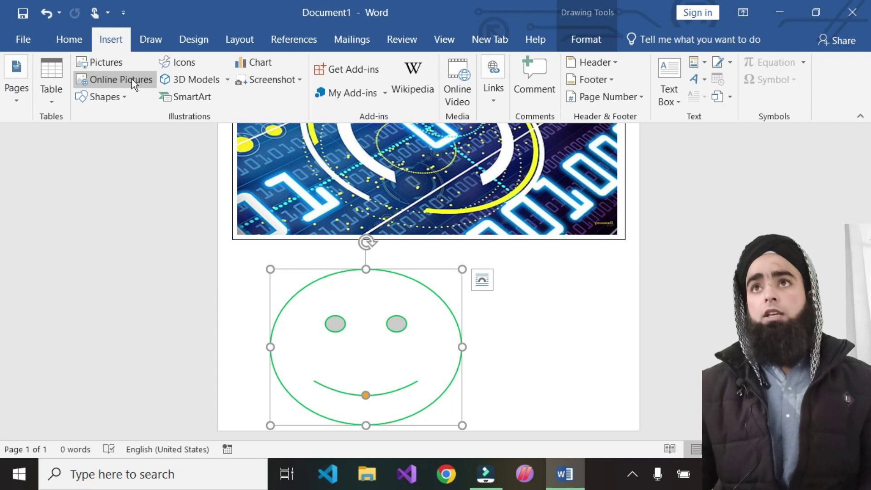
# Insert a new drawing canvas and widen it to 3.5" by 6.37".
pyautogui.click(118, 97)
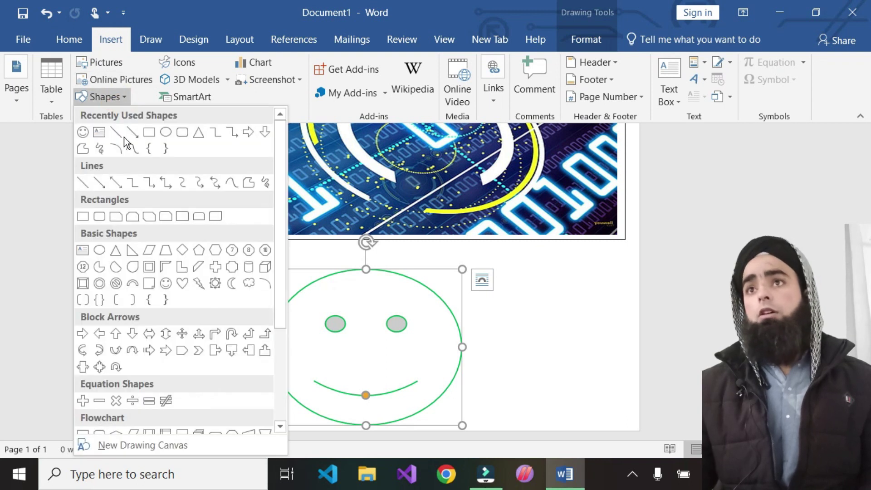
pyautogui.scroll(-3, 169, 328)
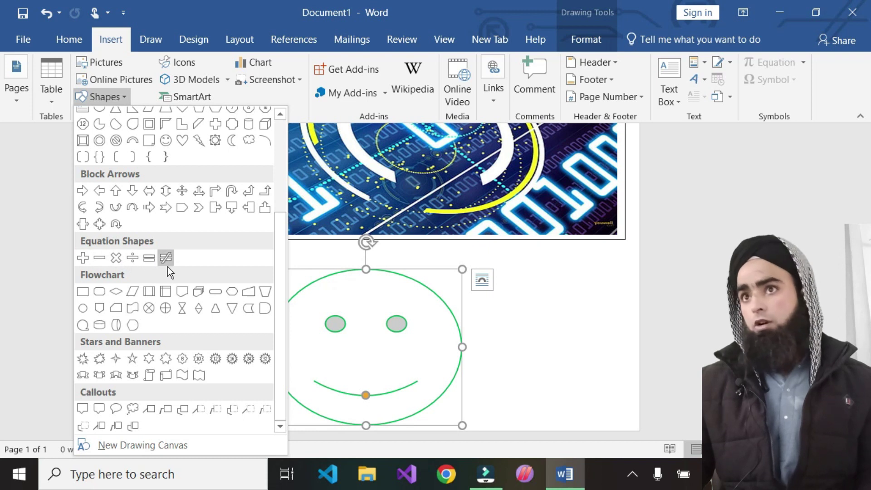
pyautogui.scroll(3, 186, 301)
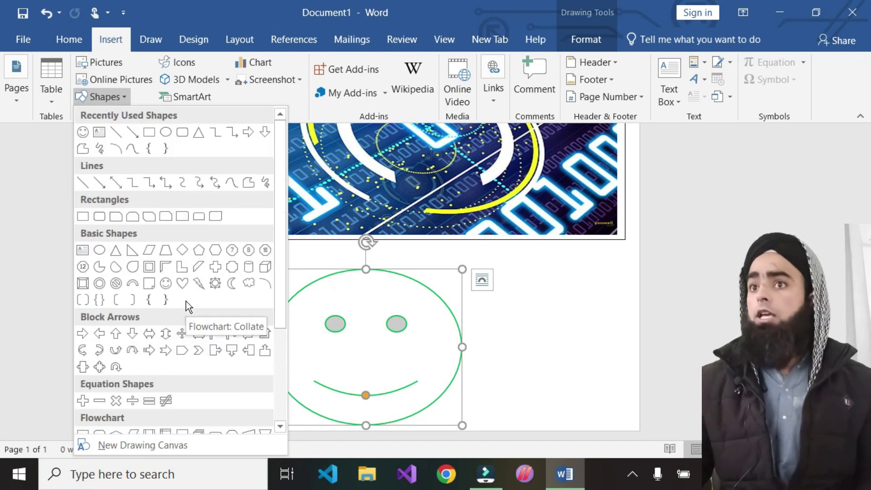
pyautogui.click(99, 97)
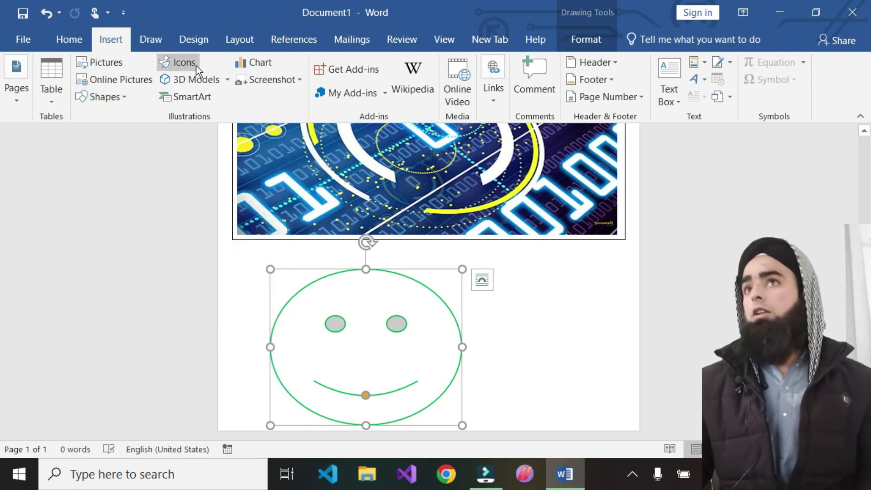
pyautogui.click(117, 99)
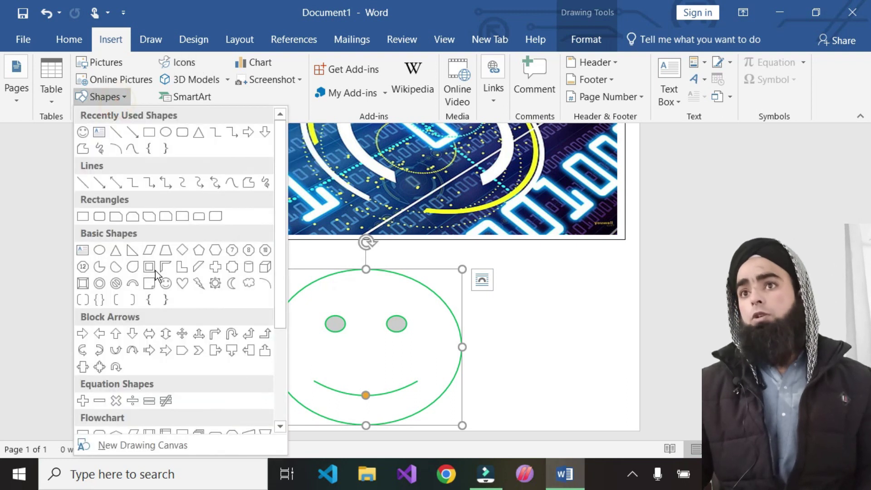
pyautogui.click(166, 448)
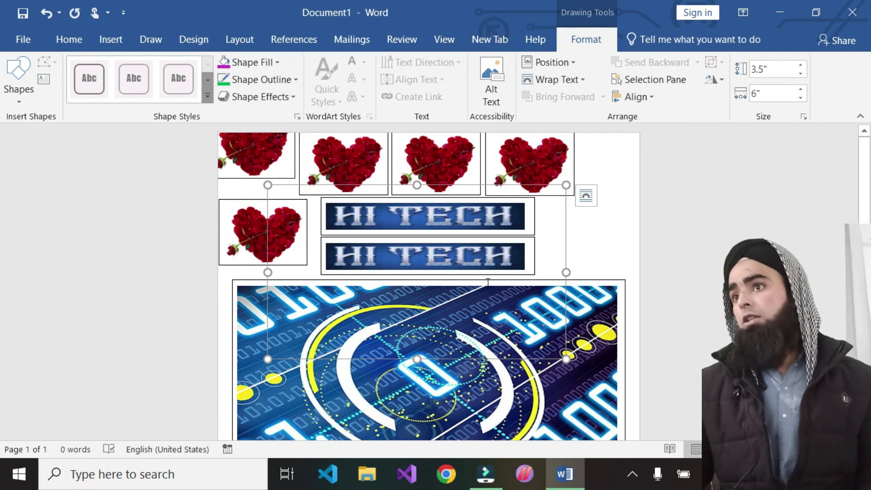
pyautogui.moveTo(566, 273); pyautogui.dragTo(584, 272)
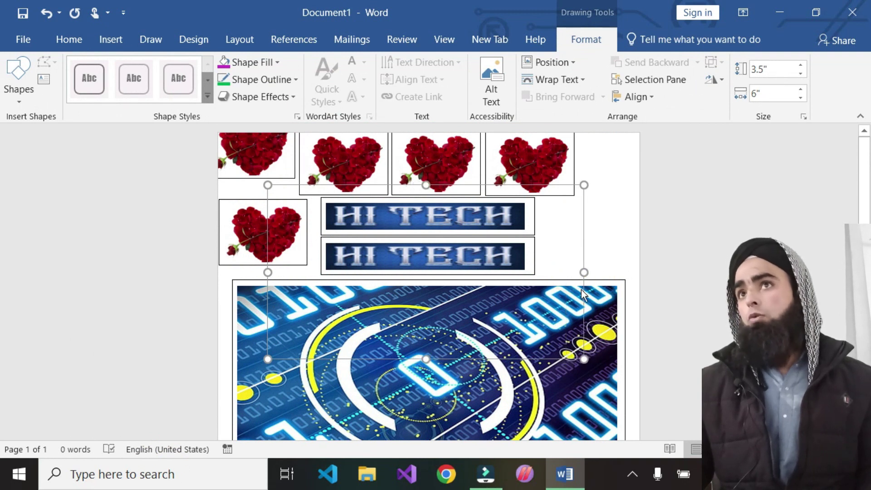
pyautogui.scroll(-8, 369, 331)
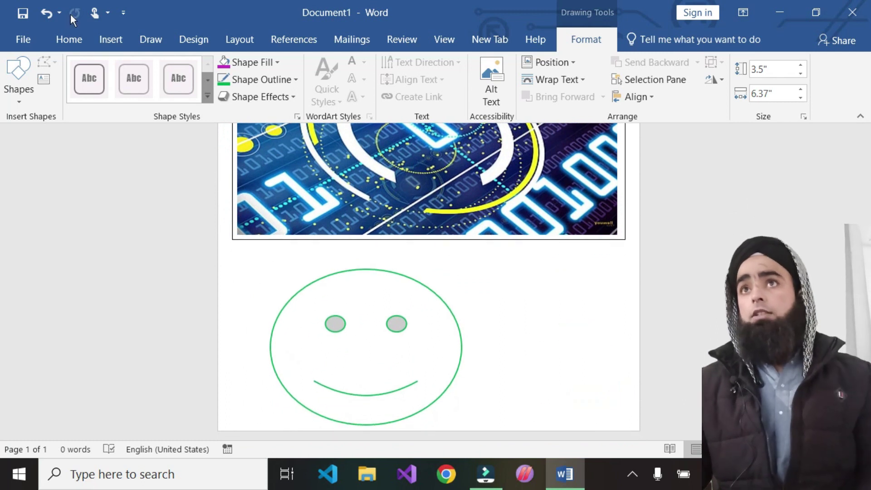
# Place the insertion point beside the smiley and insert a blank page after it.
pyautogui.click(127, 36)
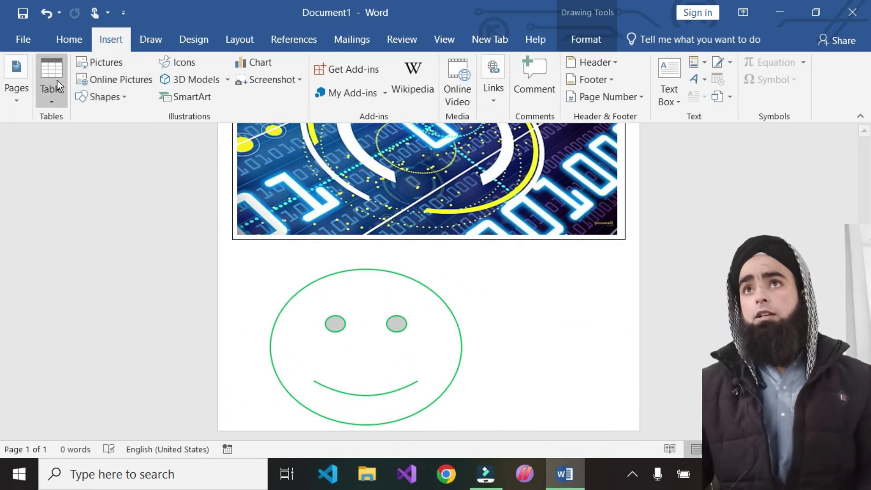
pyautogui.click(17, 92)
pyautogui.click(521, 344)
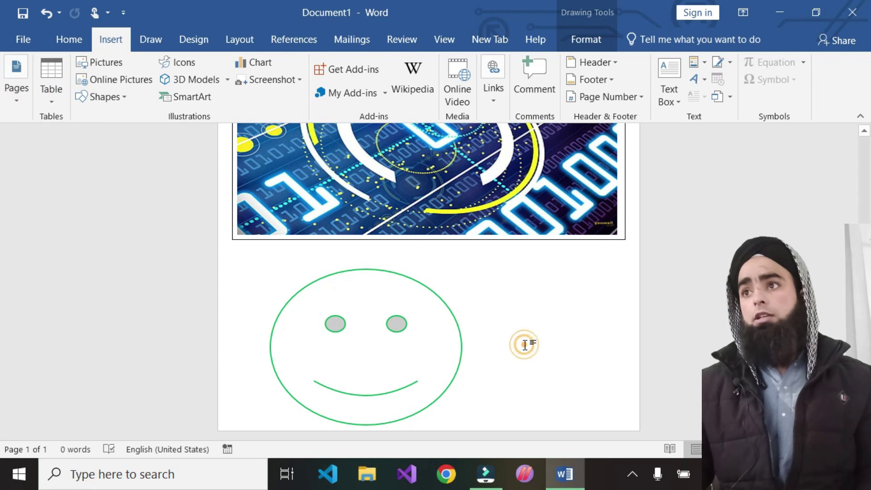
pyautogui.click(557, 323)
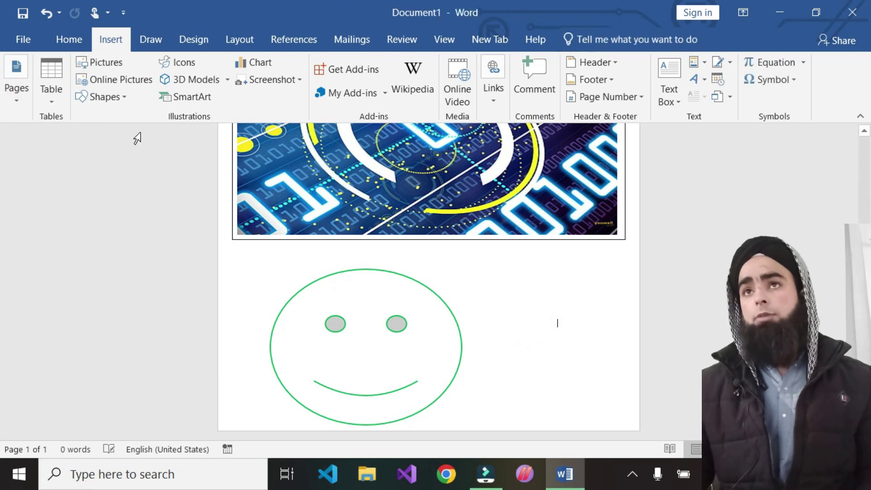
pyautogui.click(18, 90)
pyautogui.click(52, 138)
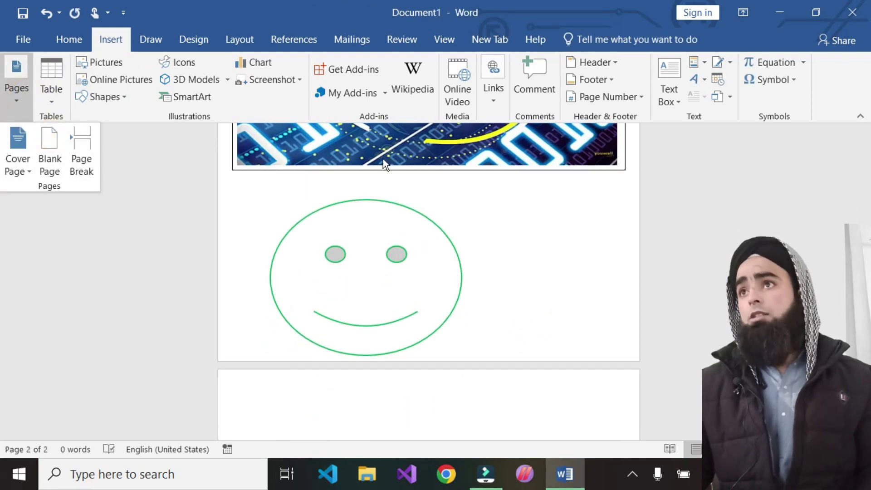
pyautogui.click(350, 152)
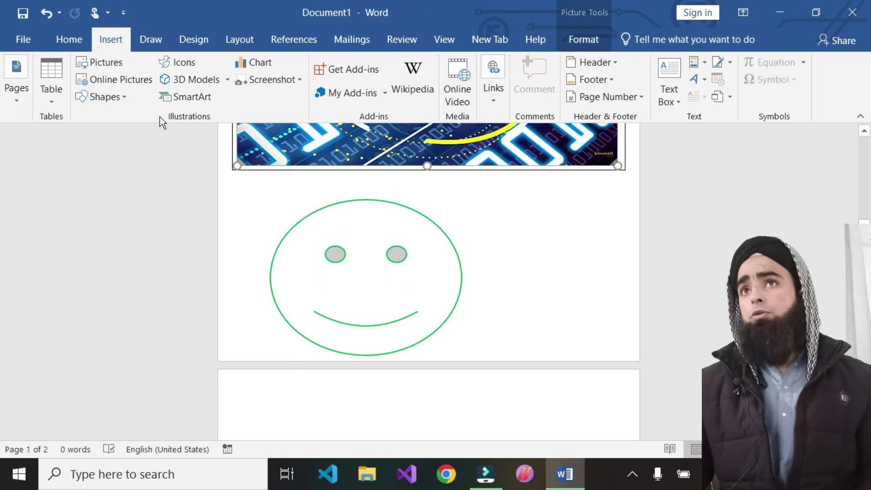
pyautogui.click(16, 88)
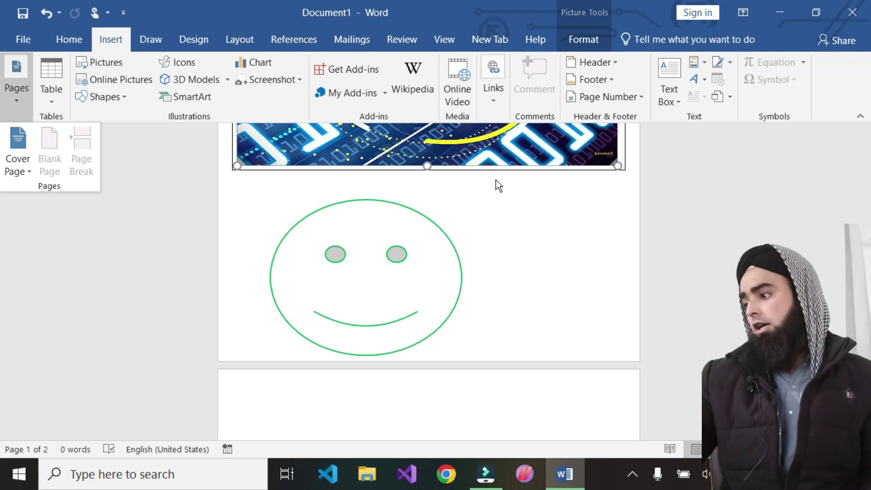
# Deselect the picture and canvas, retry the blank-page insertion, then close the Pages options.
pyautogui.scroll(2, 496, 180)
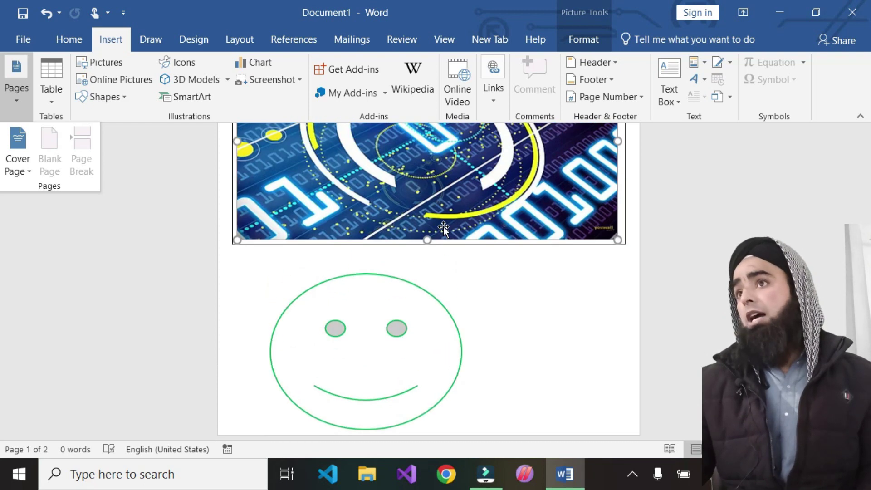
pyautogui.scroll(2, 376, 218)
pyautogui.scroll(3, 376, 217)
pyautogui.click(576, 235)
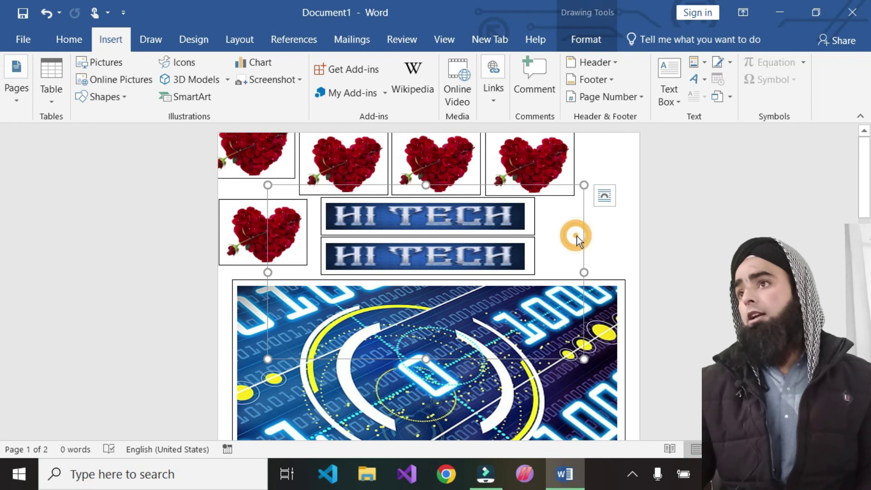
pyautogui.click(616, 222)
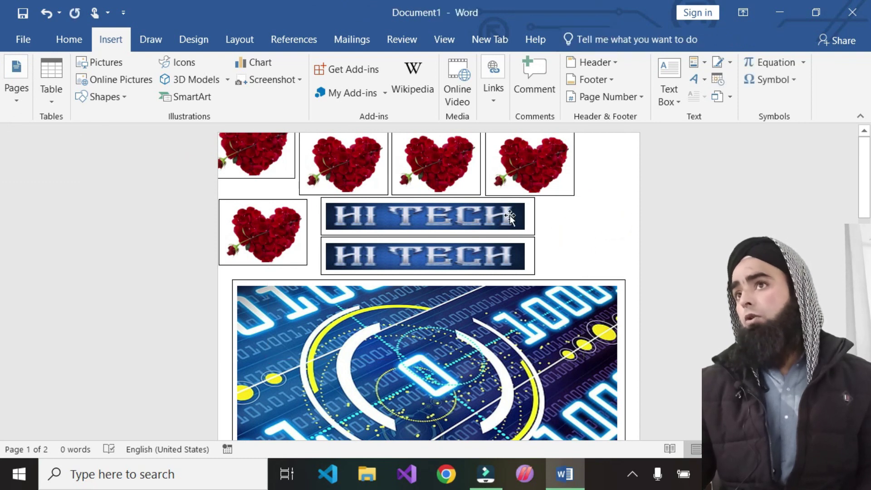
pyautogui.click(22, 90)
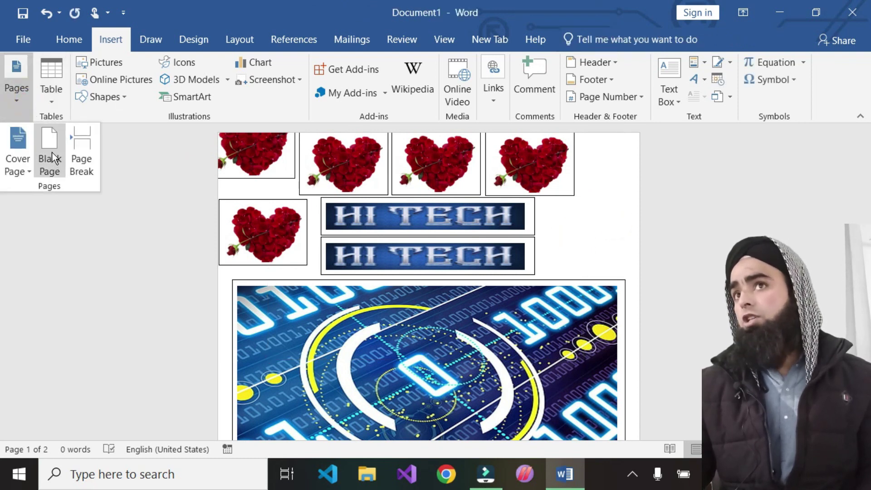
pyautogui.click(182, 227)
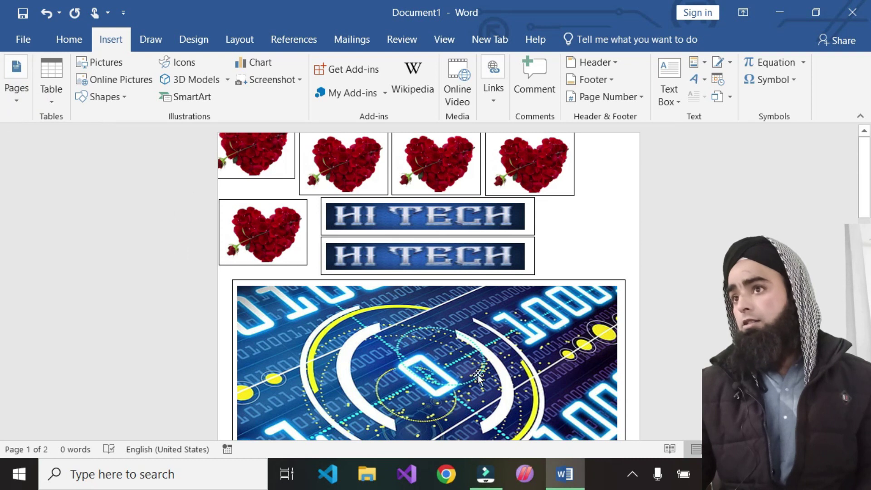
pyautogui.click(18, 91)
pyautogui.click(52, 156)
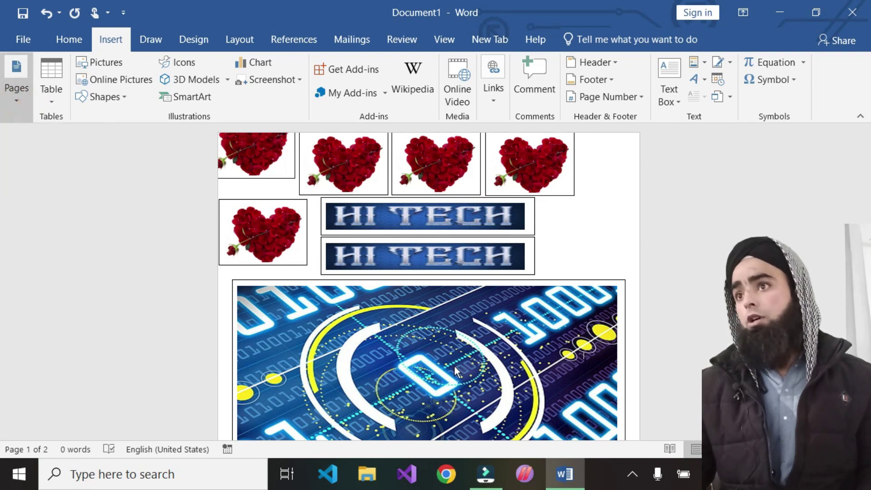
pyautogui.click(27, 101)
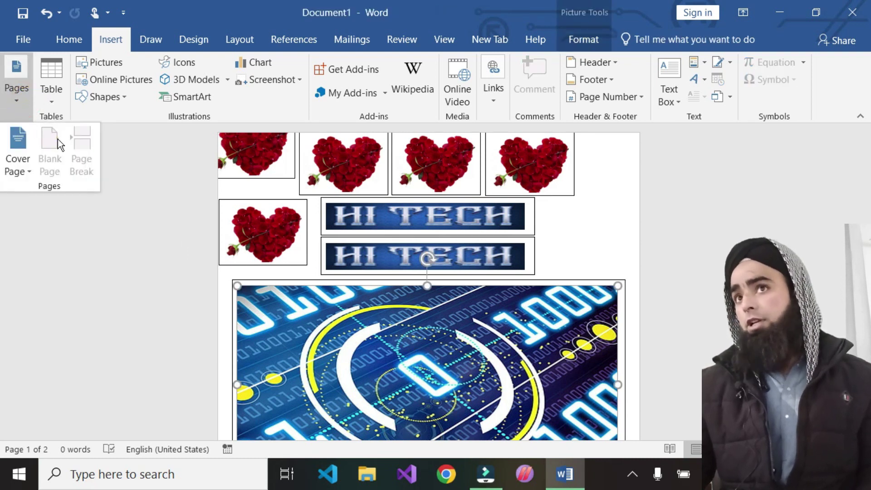
pyautogui.scroll(-2, 236, 248)
pyautogui.scroll(-5, 415, 329)
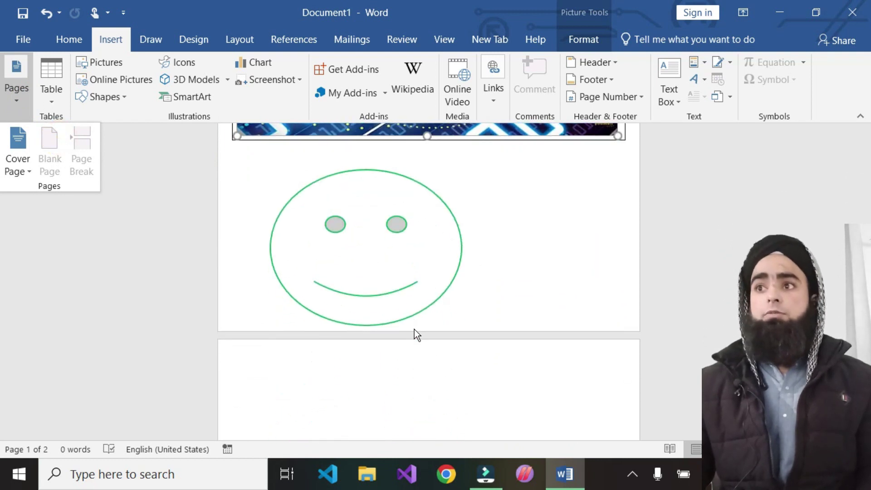
pyautogui.scroll(-4, 326, 282)
pyautogui.click(326, 282)
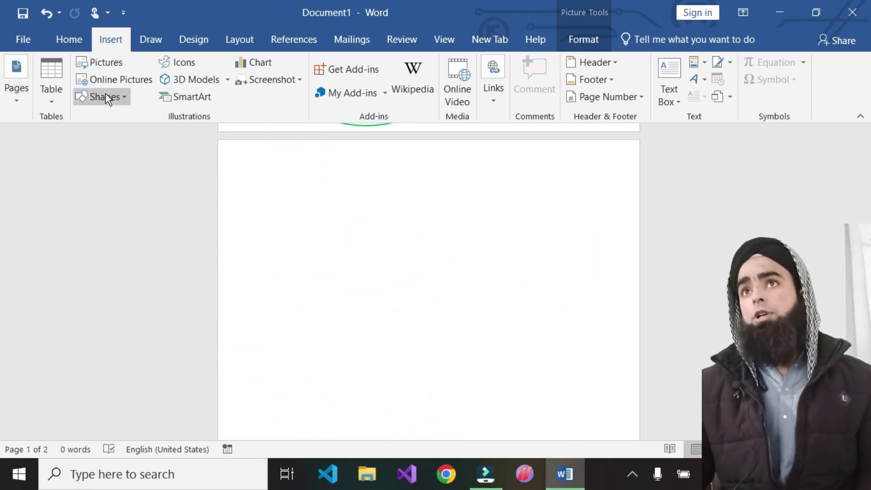
# Draw a magenta rectangle on page 2, move it up-left, and widen it toward 4.42".
pyautogui.click(105, 96)
pyautogui.click(149, 131)
pyautogui.moveTo(319, 241)
pyautogui.mouseDown()
pyautogui.moveTo(507, 324)
pyautogui.moveTo(519, 372)
pyautogui.moveTo(533, 386)
pyautogui.moveTo(526, 413)
pyautogui.mouseUp()
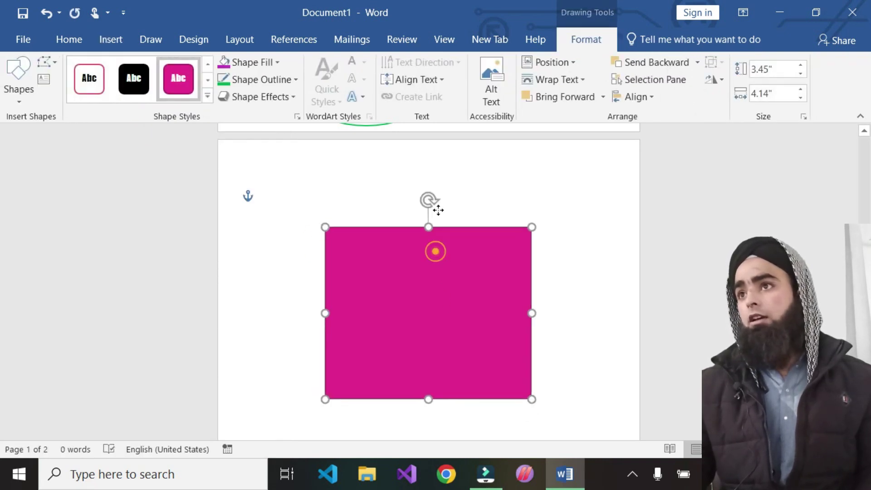
pyautogui.moveTo(435, 249); pyautogui.dragTo(365, 171)
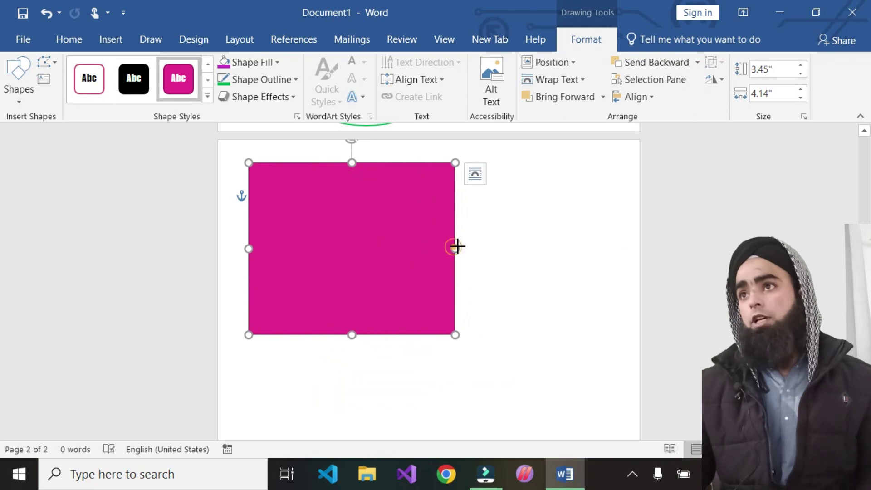
pyautogui.moveTo(455, 248); pyautogui.dragTo(469, 248)
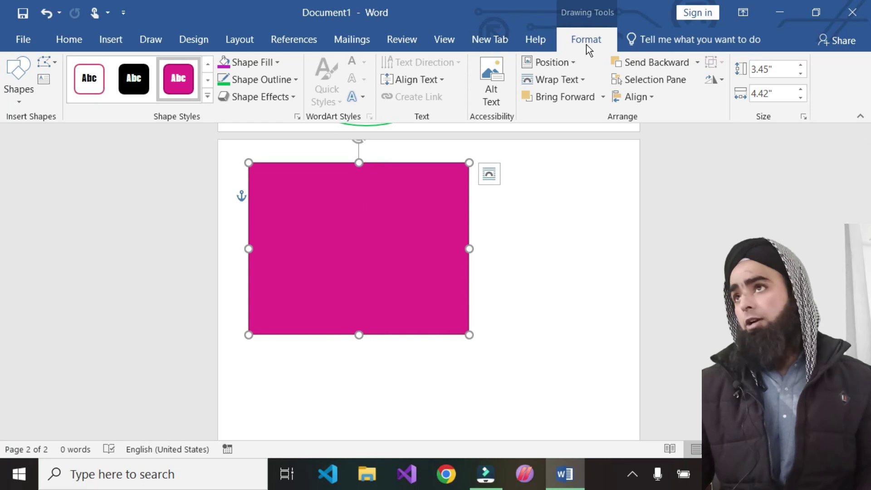
# Change the rectangle into a pentagon and nudge it into place.
pyautogui.click(13, 102)
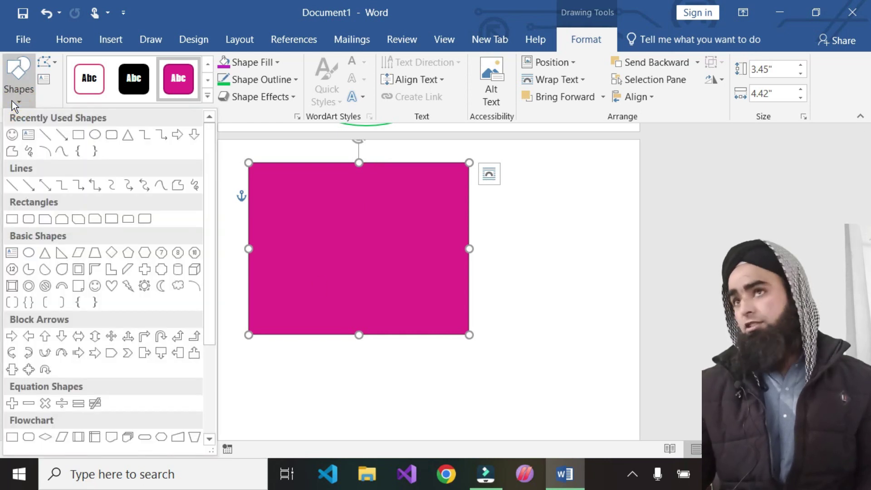
pyautogui.click(12, 101)
pyautogui.click(51, 64)
pyautogui.moveTo(91, 82)
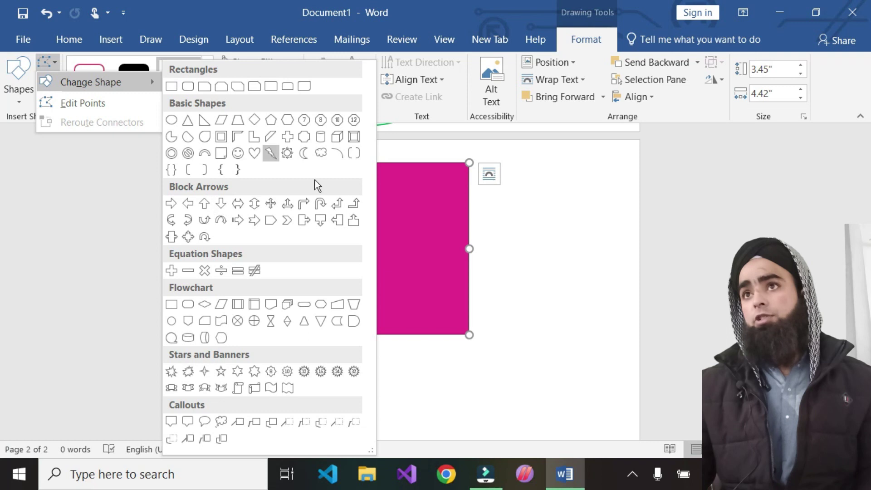
pyautogui.press('Right')
pyautogui.press('Right')
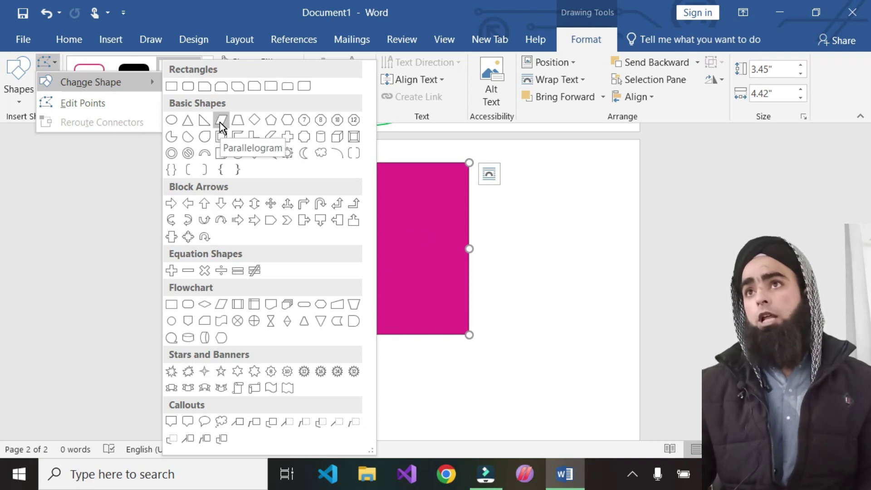
pyautogui.click(274, 121)
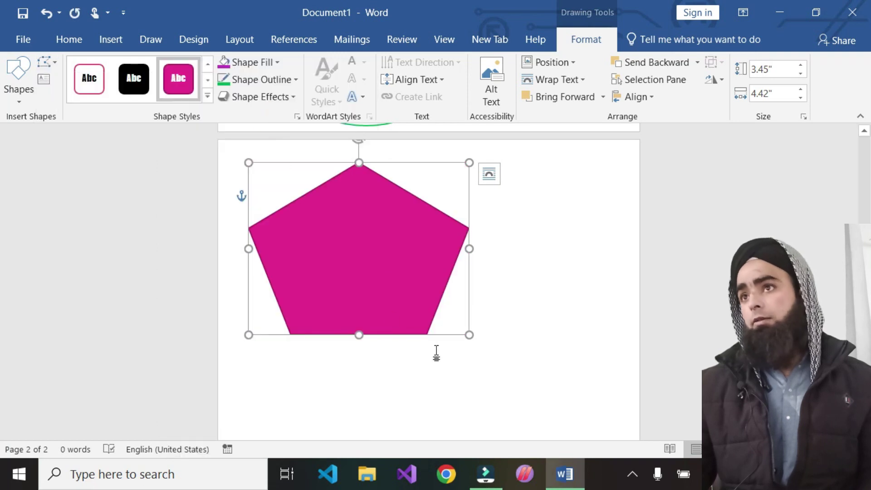
pyautogui.moveTo(356, 245)
pyautogui.mouseDown()
pyautogui.moveTo(501, 311)
pyautogui.moveTo(342, 237)
pyautogui.mouseUp()
# Change it to a Round Single Corner Rectangle and turn on Edit Points.
pyautogui.click(55, 62)
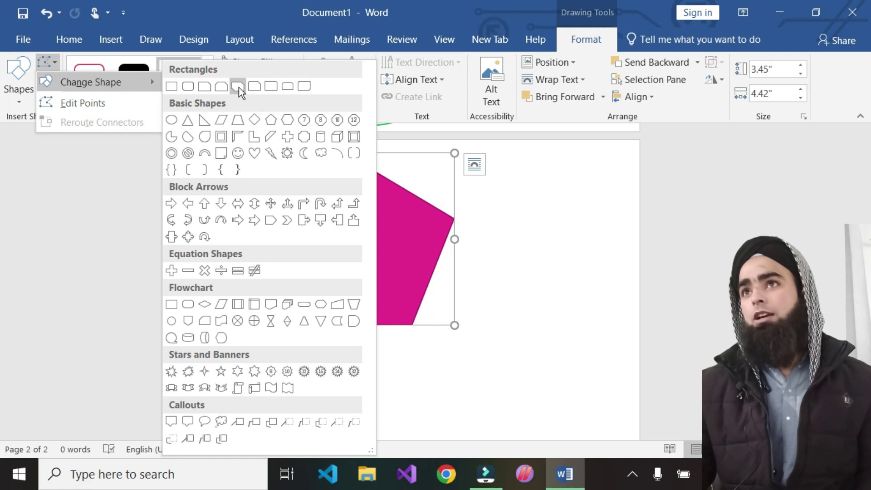
pyautogui.click(273, 86)
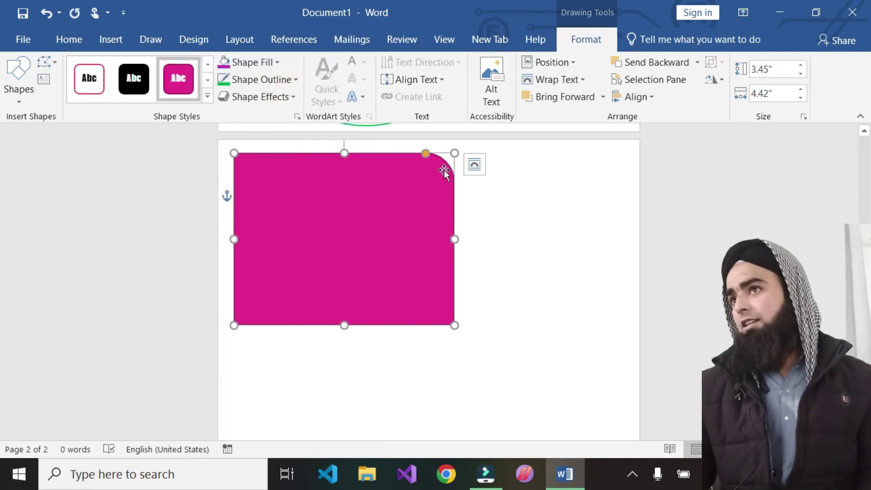
pyautogui.click(493, 220)
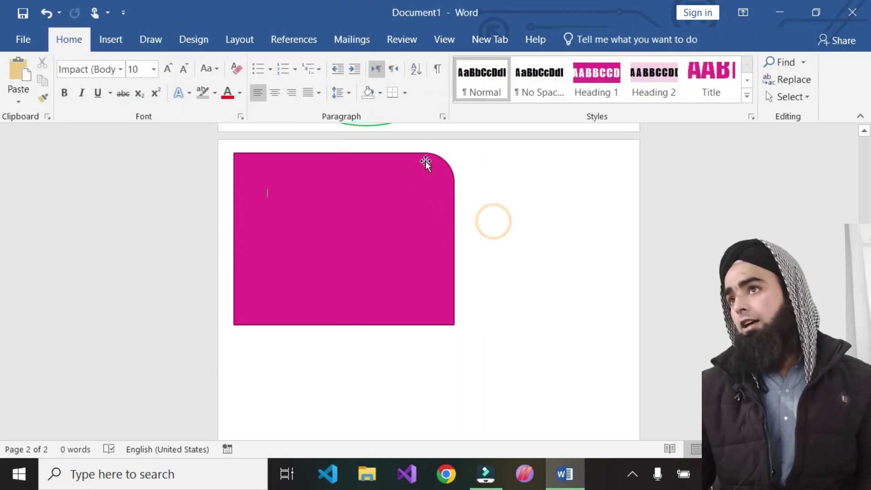
pyautogui.click(292, 249)
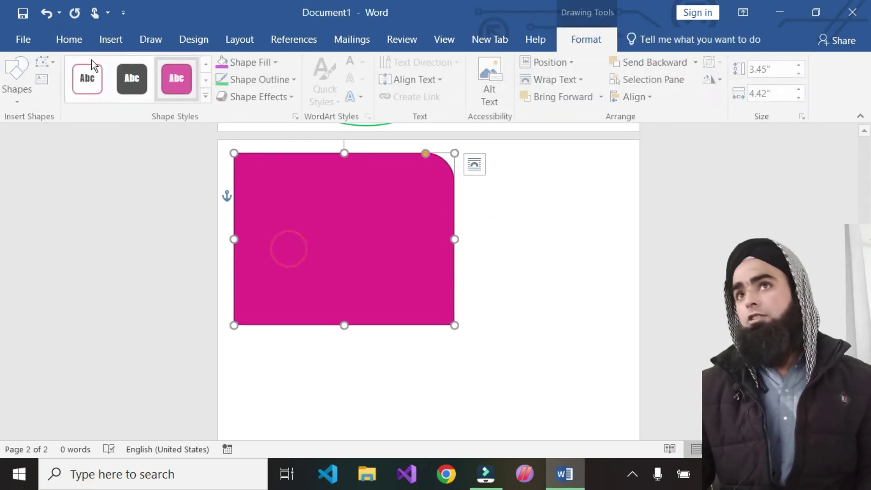
pyautogui.click(48, 63)
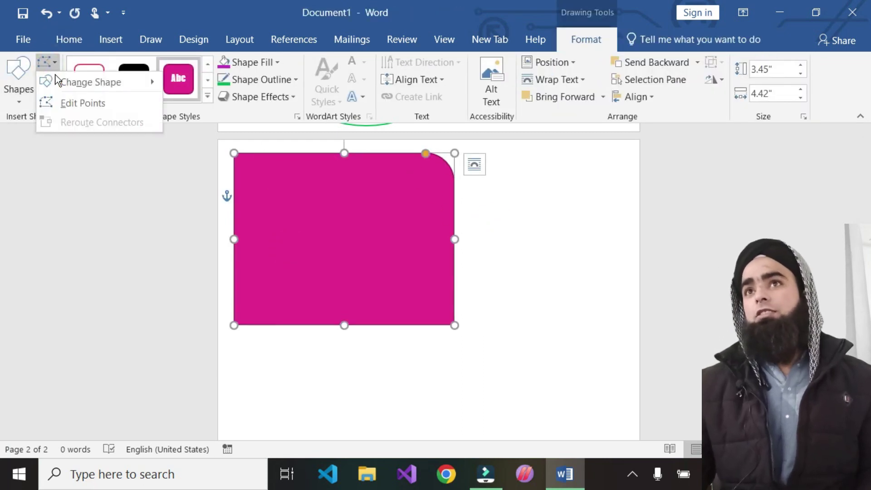
pyautogui.click(93, 107)
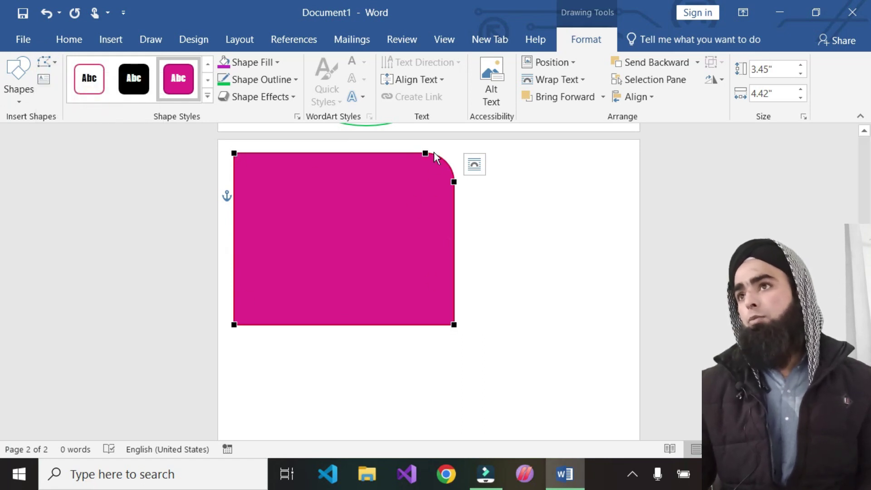
# Drag the edit points to slant the left side and curve the top edge.
pyautogui.click(233, 324)
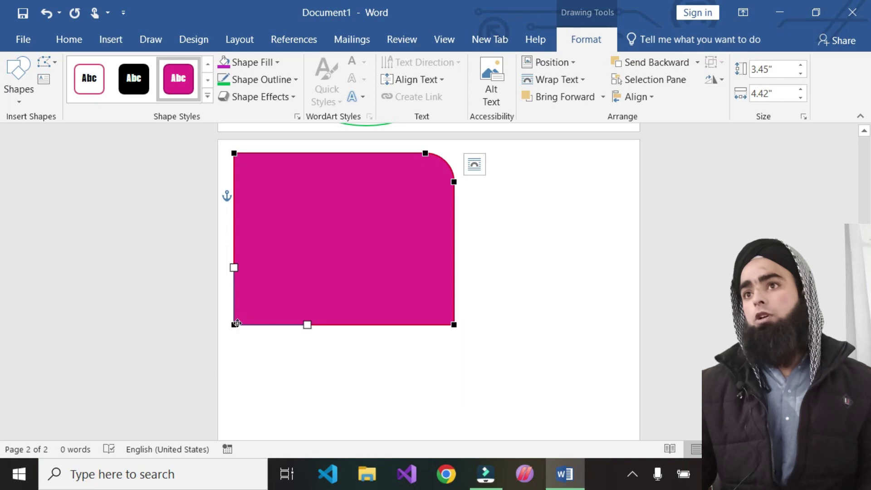
pyautogui.moveTo(233, 324); pyautogui.dragTo(248, 306)
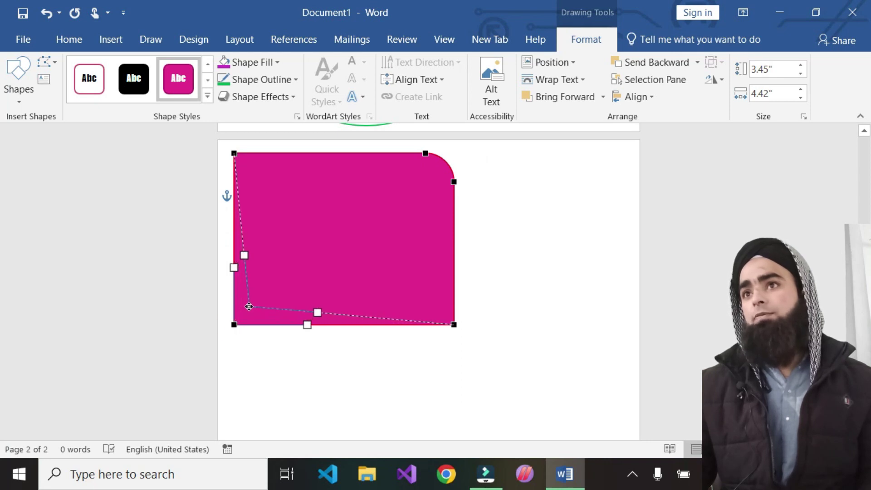
pyautogui.moveTo(248, 306); pyautogui.dragTo(249, 306)
pyautogui.moveTo(319, 312); pyautogui.dragTo(372, 183)
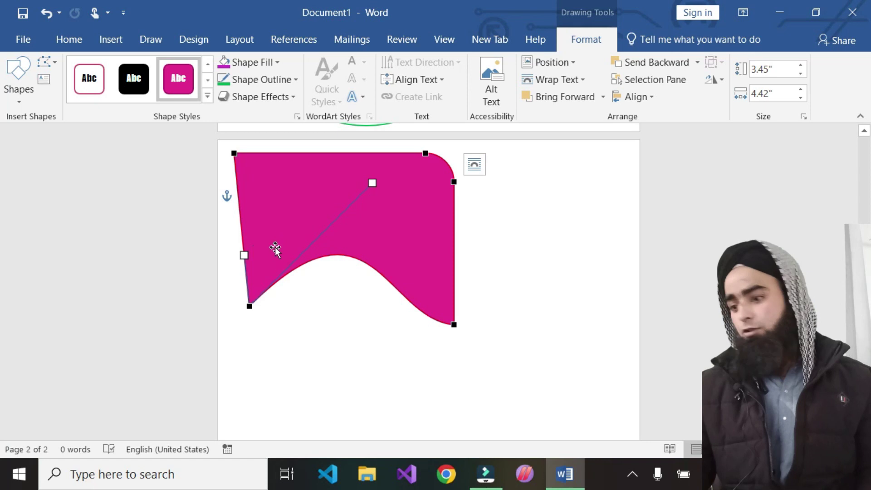
pyautogui.hotkey('ctrl', 'z')
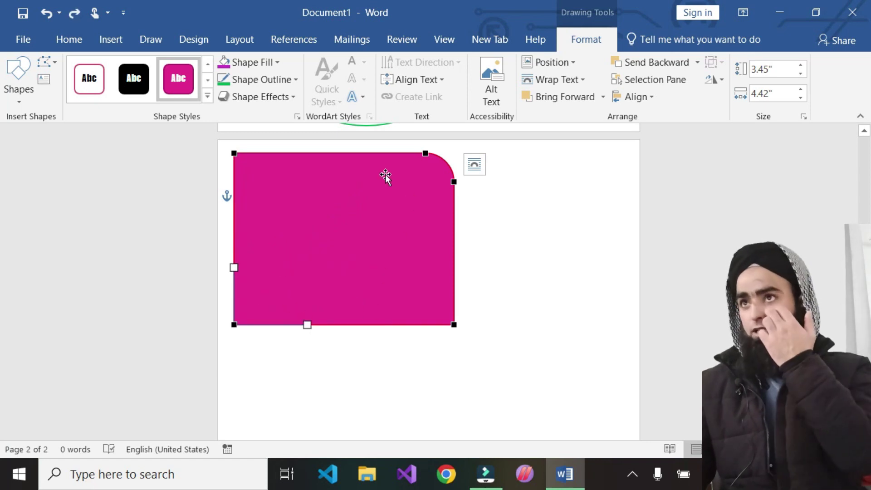
pyautogui.moveTo(236, 155); pyautogui.dragTo(281, 215)
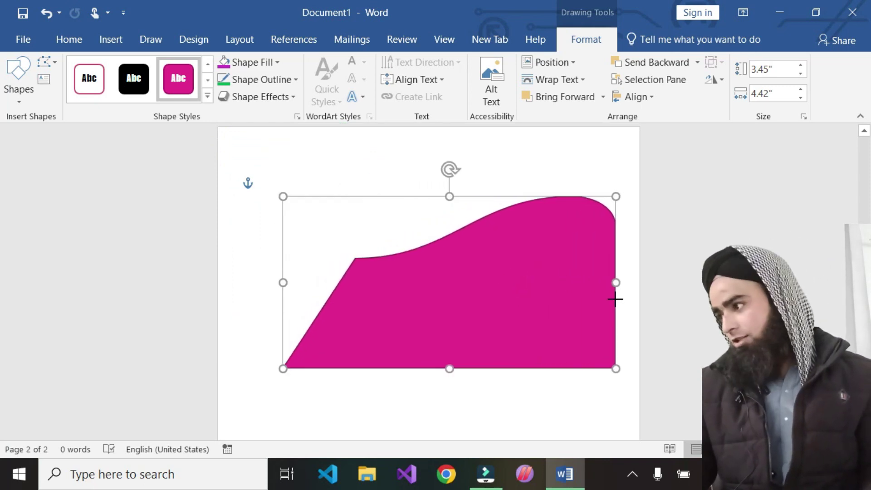
# Move the reshaped pink shape up and left on the page.
pyautogui.click(45, 62)
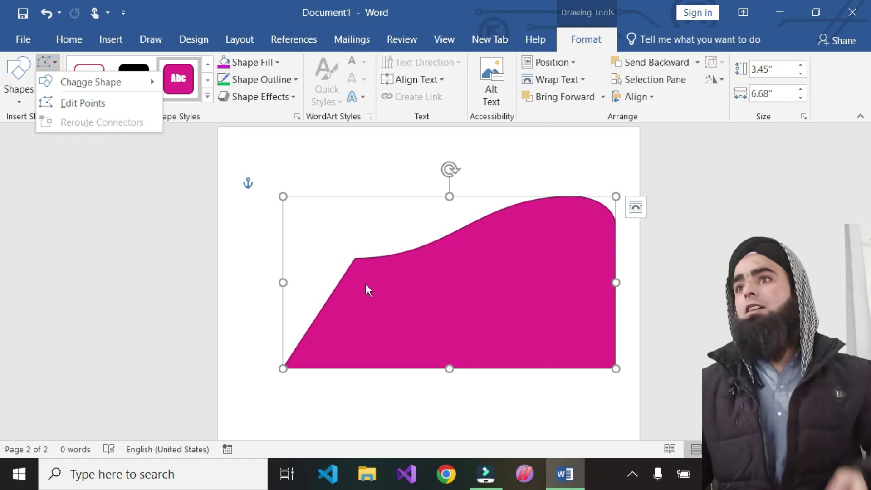
pyautogui.click(472, 302)
pyautogui.moveTo(462, 301); pyautogui.dragTo(423, 228)
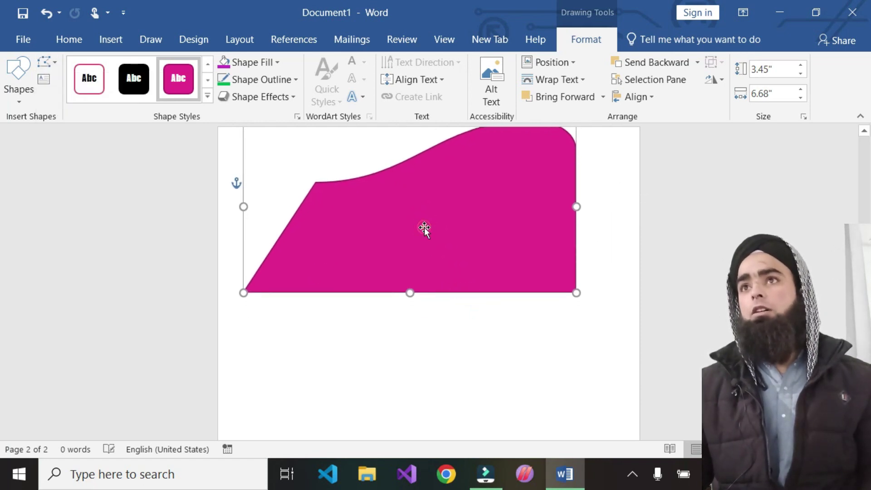
pyautogui.click(18, 77)
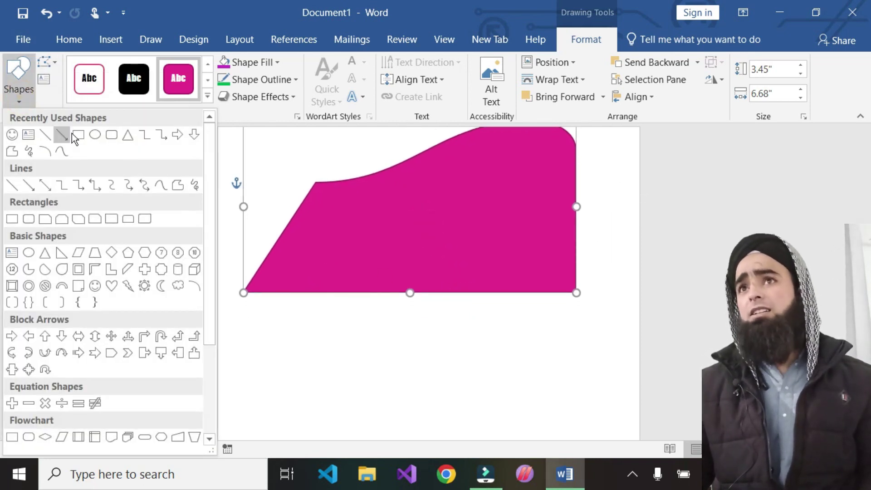
# Draw a 2.26" by 3.36" magenta oval beneath the wavy-topped shape.
pyautogui.click(93, 132)
pyautogui.moveTo(308, 310); pyautogui.dragTo(476, 422)
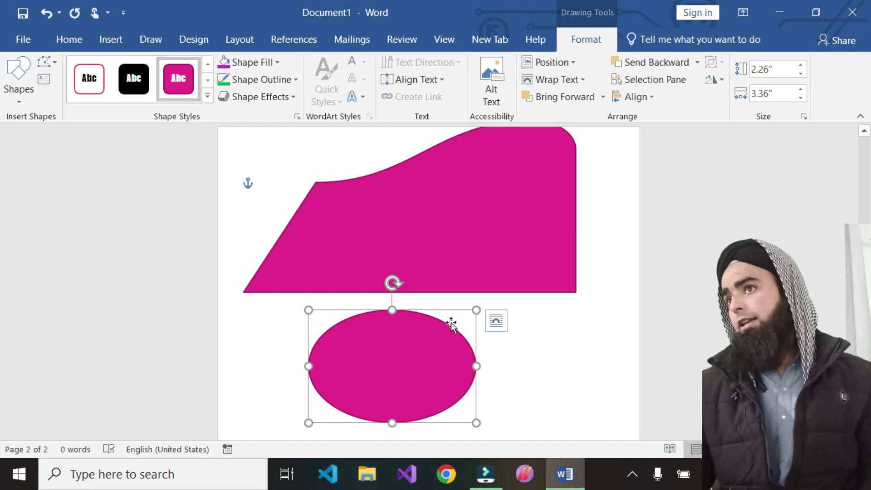
pyautogui.click(487, 226)
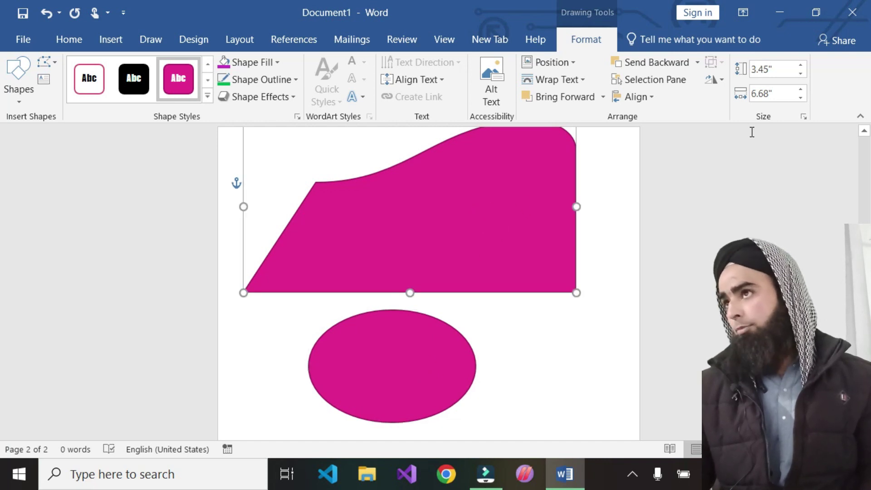
pyautogui.click(69, 39)
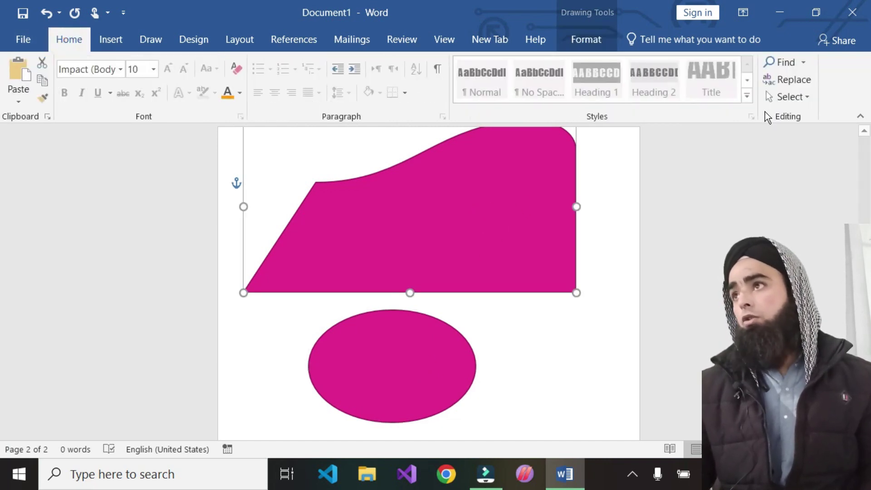
# Open the Selection pane and hide then re-show all shapes, leaving Oval 23 selected.
pyautogui.click(798, 97)
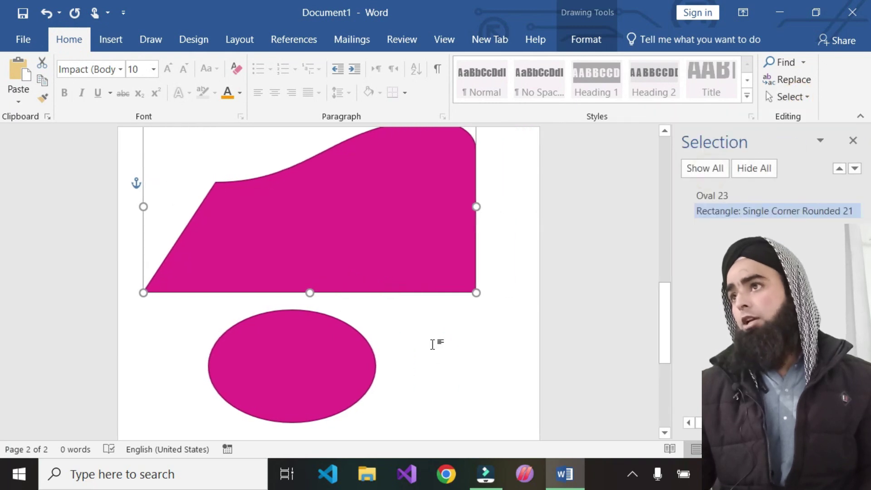
pyautogui.click(340, 216)
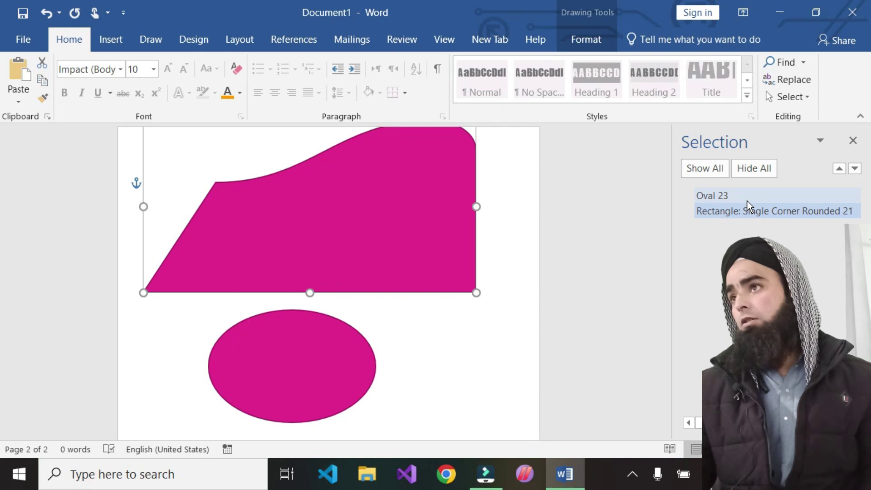
pyautogui.click(303, 362)
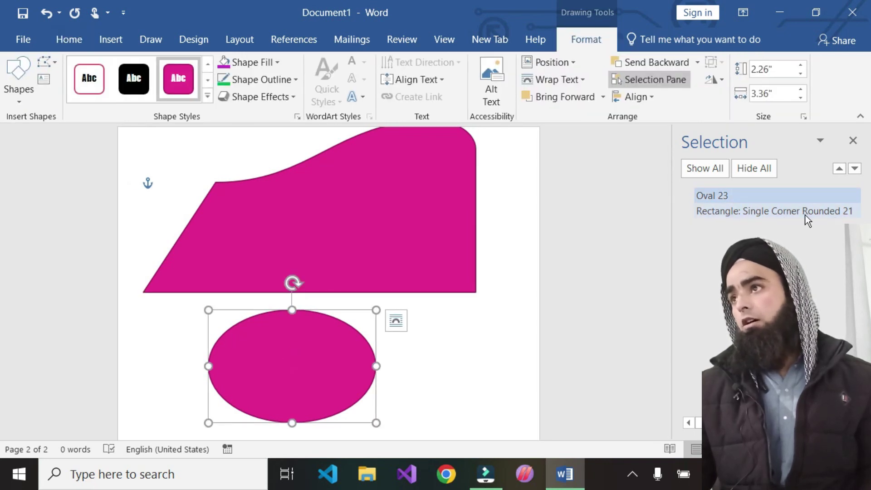
pyautogui.click(287, 363)
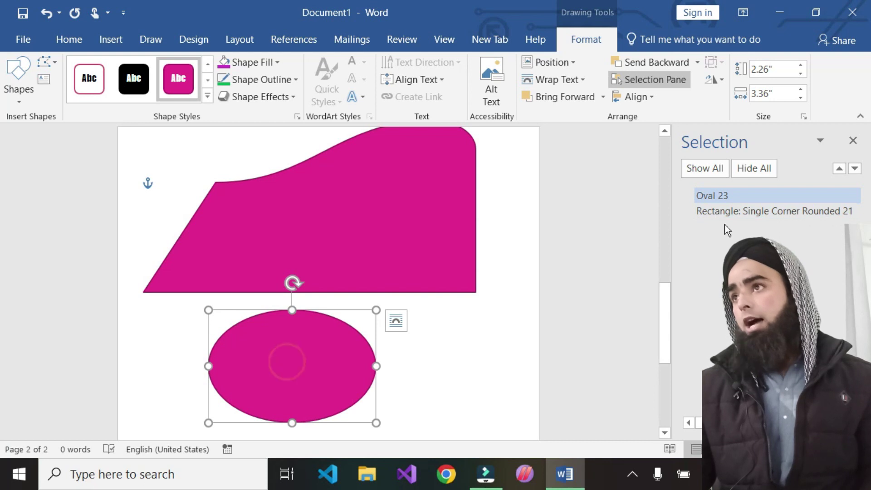
pyautogui.click(371, 187)
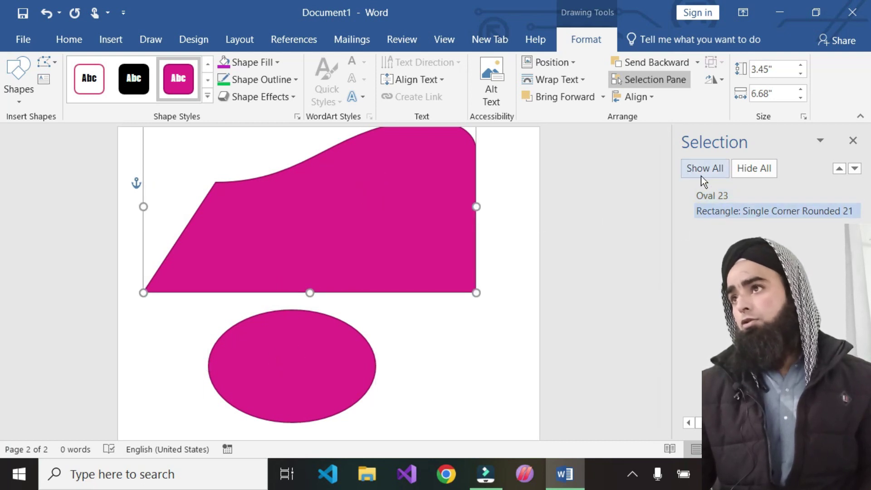
pyautogui.click(763, 173)
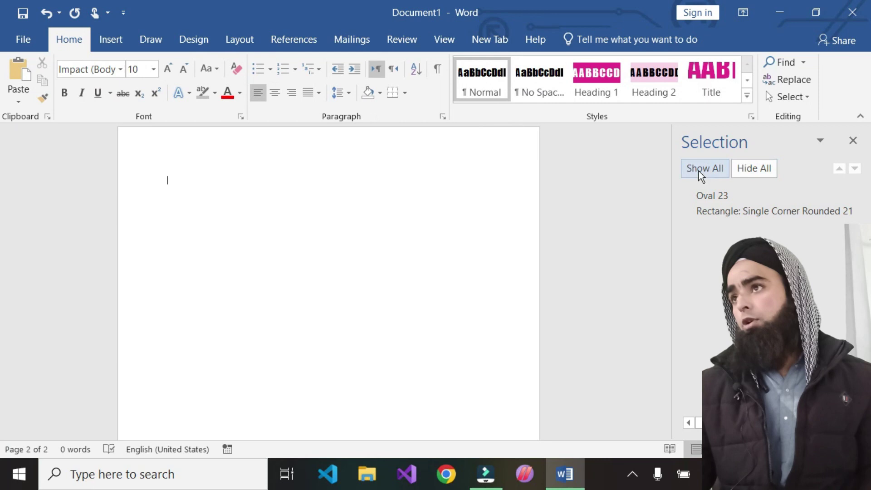
pyautogui.click(701, 171)
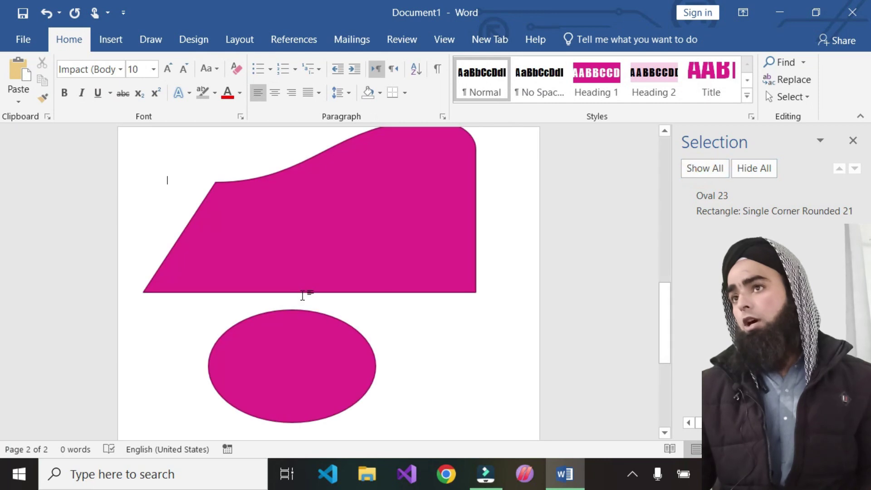
pyautogui.click(296, 380)
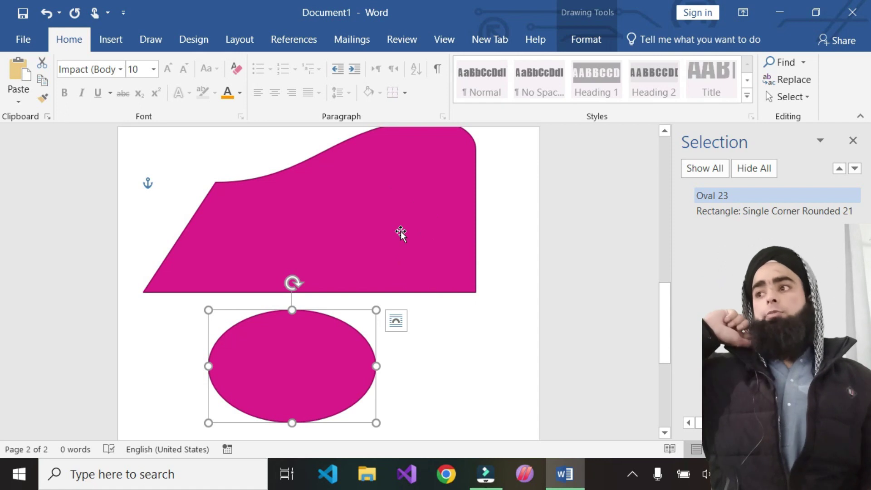
# Add a second oval overlapping the first and fill it green.
pyautogui.doubleClick(246, 383)
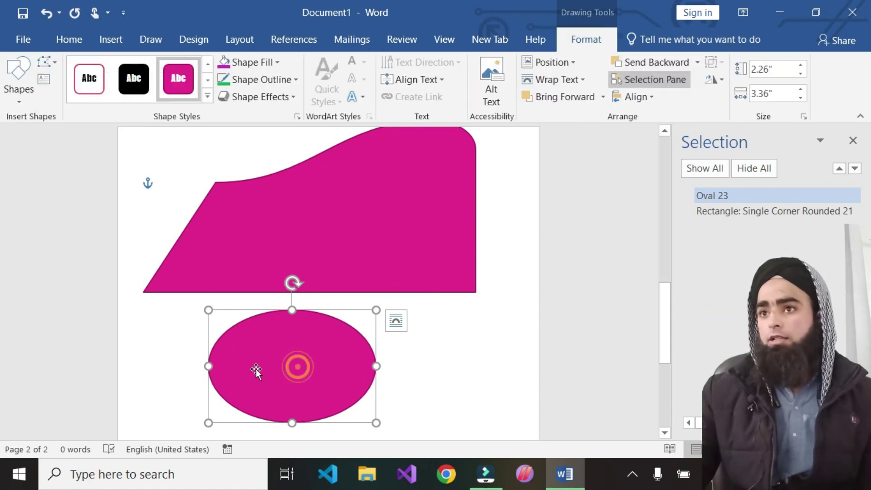
pyautogui.moveTo(301, 361)
pyautogui.mouseDown()
pyautogui.moveTo(229, 362)
pyautogui.moveTo(379, 368)
pyautogui.mouseUp()
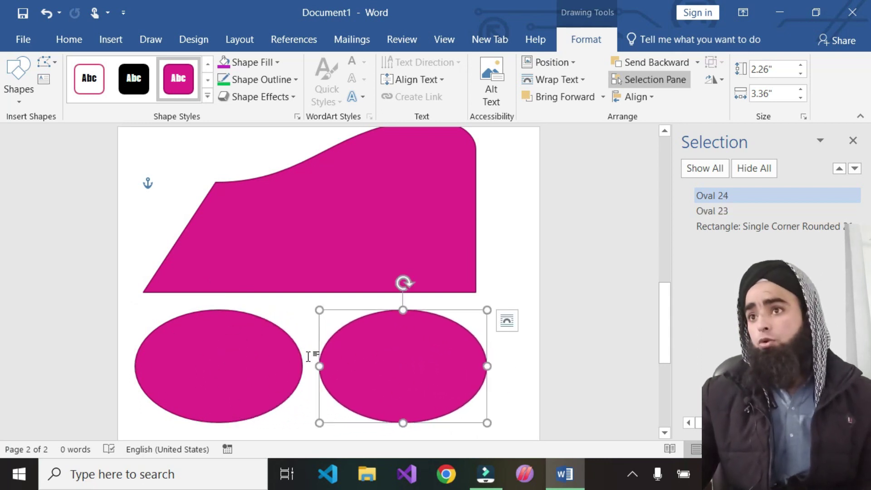
pyautogui.moveTo(390, 382)
pyautogui.mouseDown()
pyautogui.moveTo(298, 374)
pyautogui.moveTo(336, 386)
pyautogui.mouseUp()
pyautogui.click(436, 399)
pyautogui.click(335, 379)
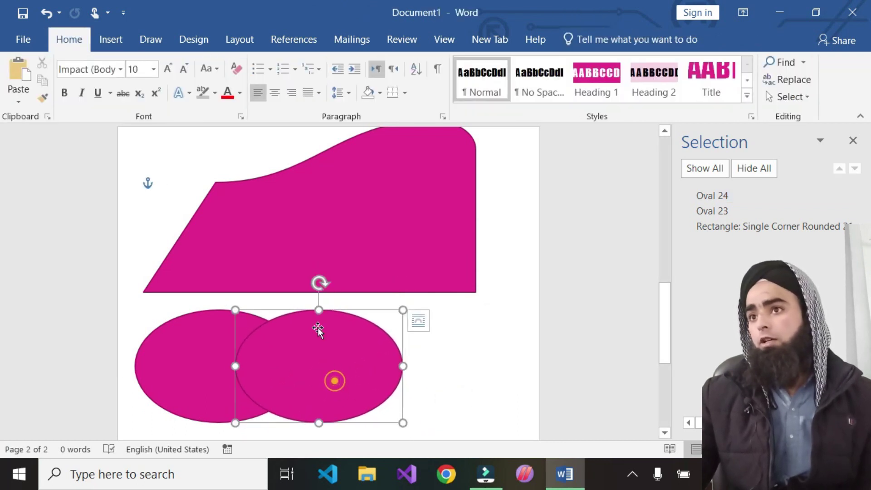
pyautogui.click(247, 62)
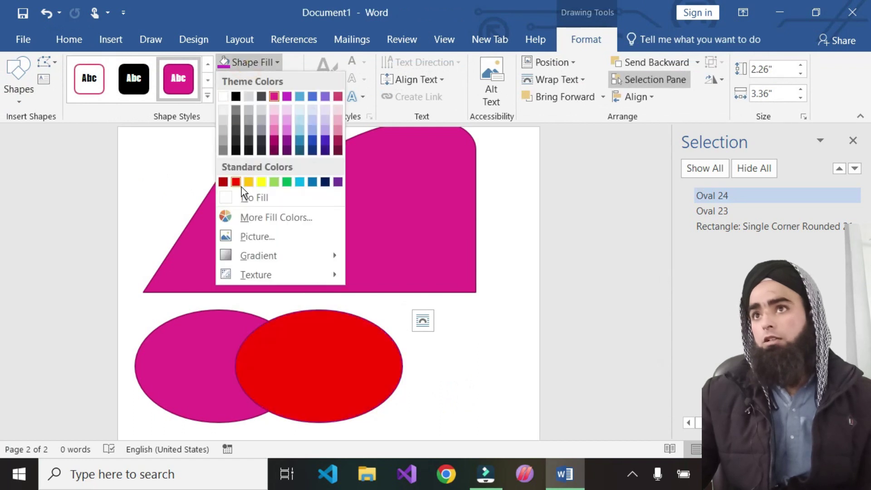
pyautogui.click(286, 183)
# Fill the left oval purple and slide the green oval further over it.
pyautogui.click(171, 361)
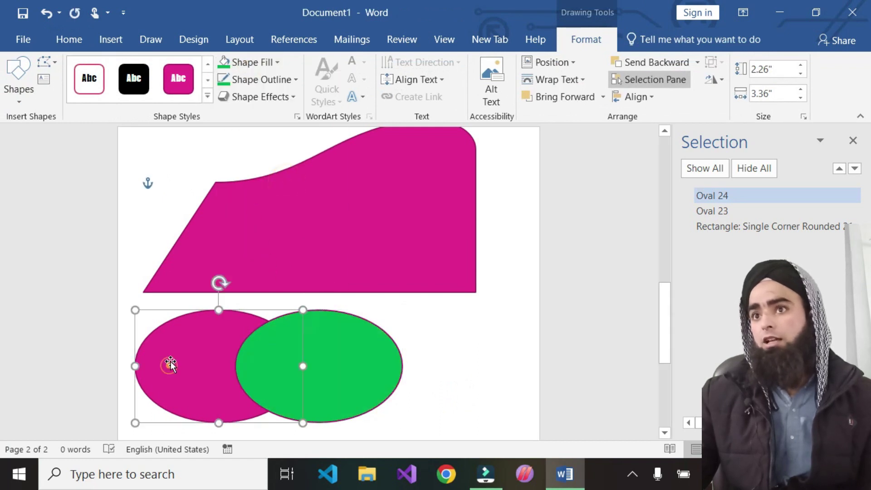
pyautogui.click(241, 62)
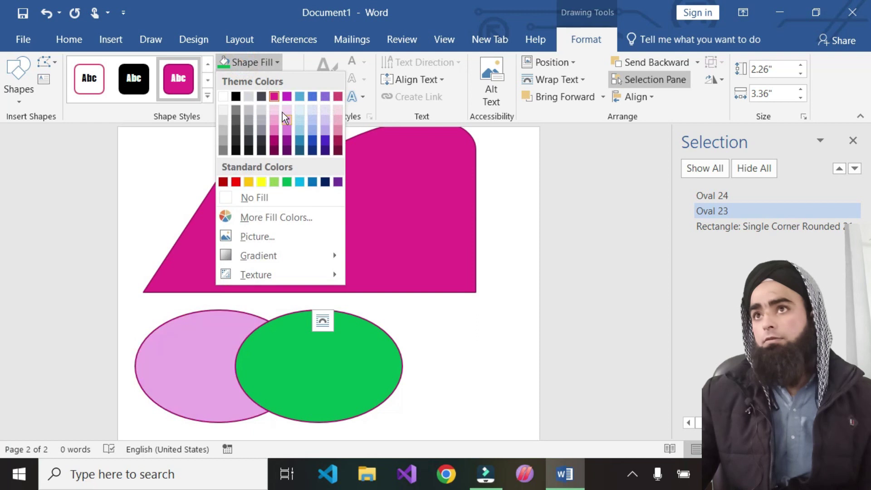
pyautogui.click(291, 94)
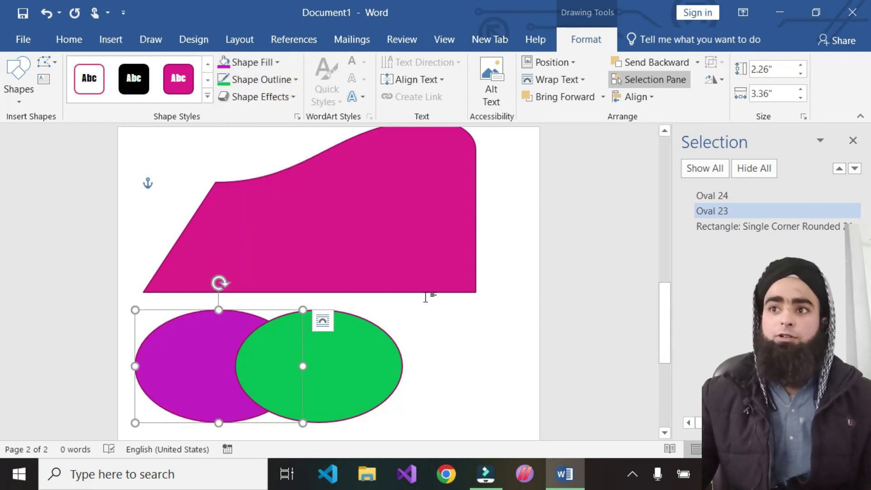
pyautogui.moveTo(356, 361); pyautogui.dragTo(328, 362)
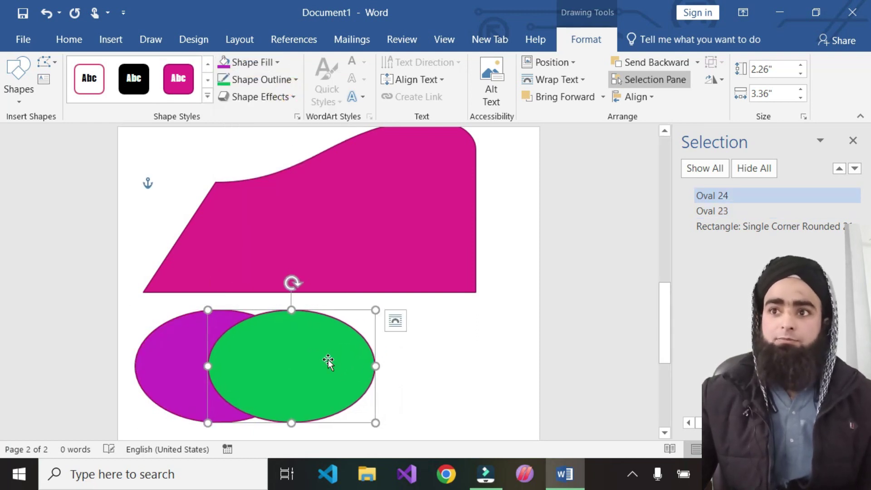
pyautogui.click(170, 367)
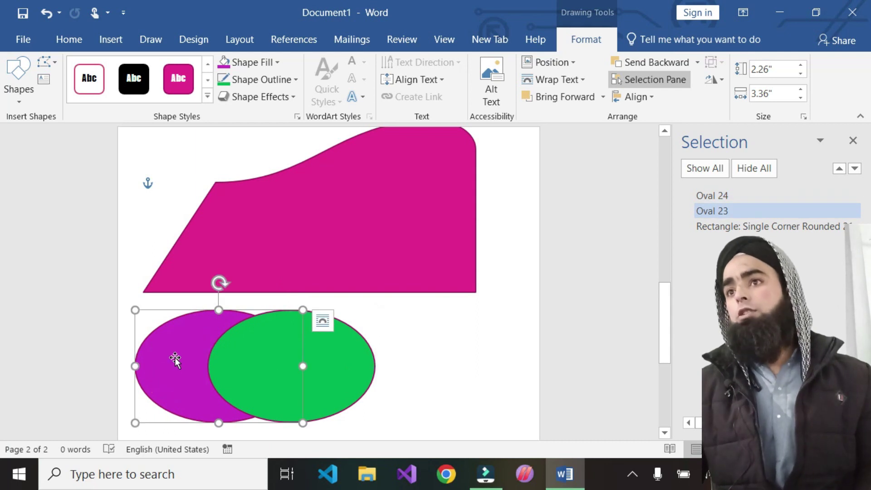
# Move the green oval right so it no longer overlaps the purple oval.
pyautogui.click(352, 363)
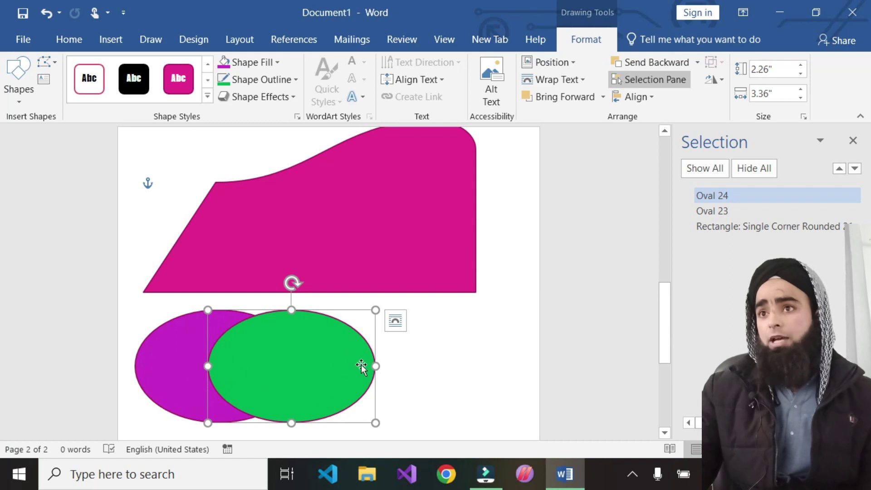
pyautogui.moveTo(361, 366); pyautogui.dragTo(486, 367)
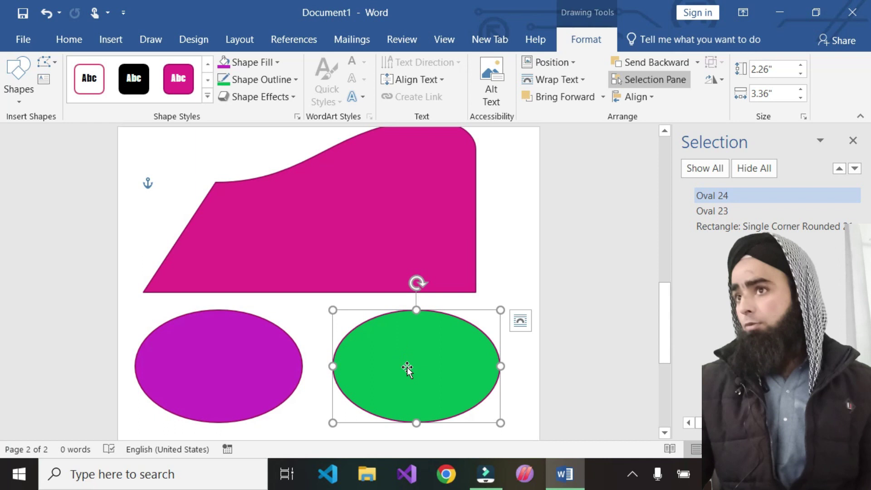
pyautogui.keyDown('shift'); pyautogui.click(215, 372); pyautogui.keyUp('shift')
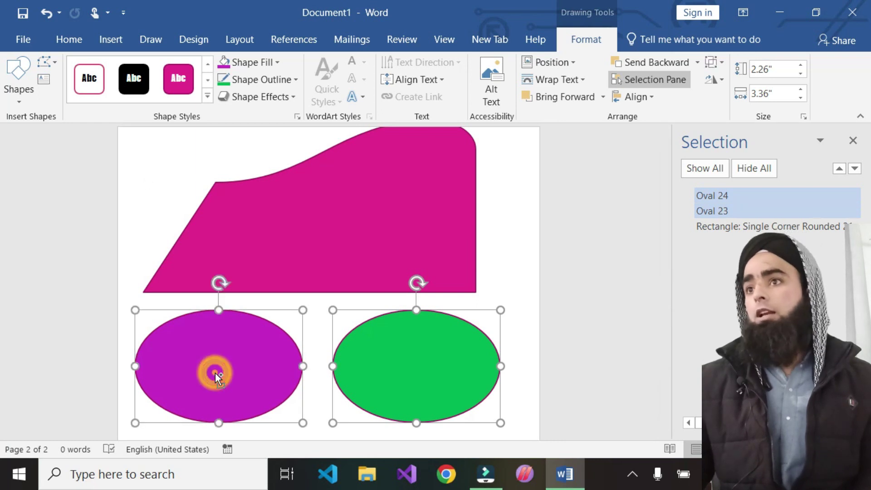
pyautogui.keyDown('shift'); pyautogui.click(368, 223); pyautogui.keyUp('shift')
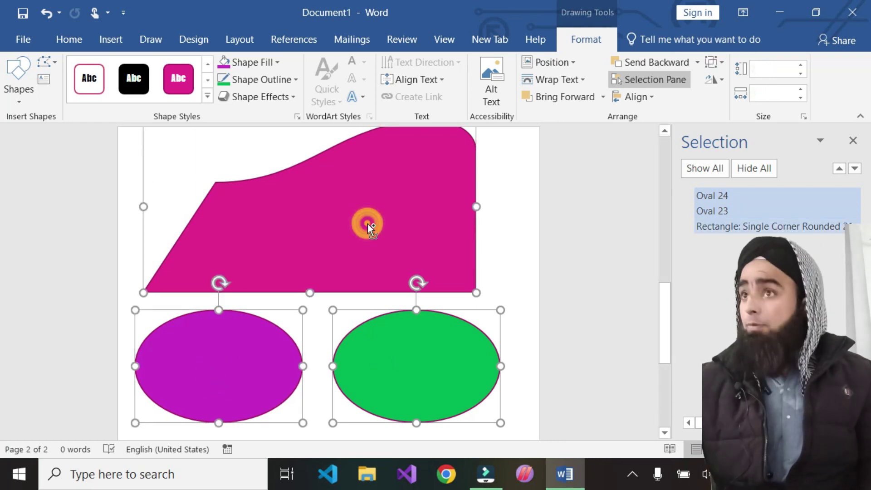
pyautogui.scroll(2, 409, 317)
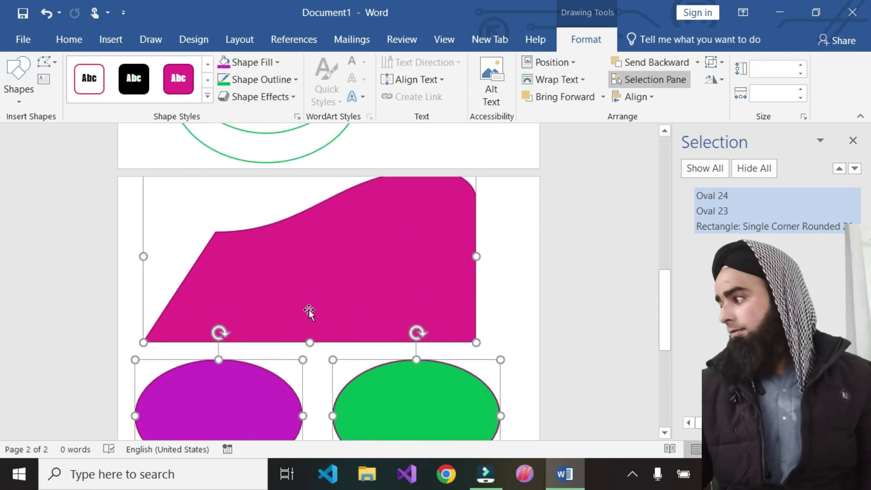
# Select the magenta shape and both ovals together and reposition them as one set.
pyautogui.click(524, 322)
pyautogui.click(366, 282)
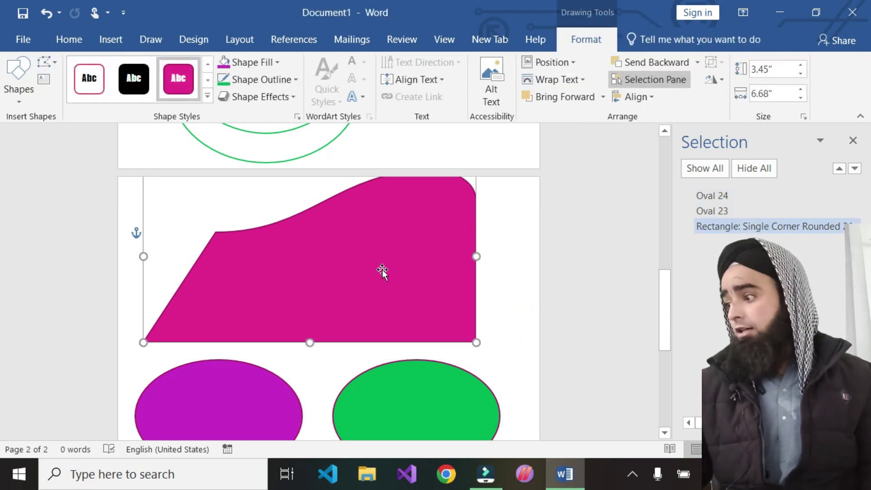
pyautogui.click(241, 403)
pyautogui.click(414, 397)
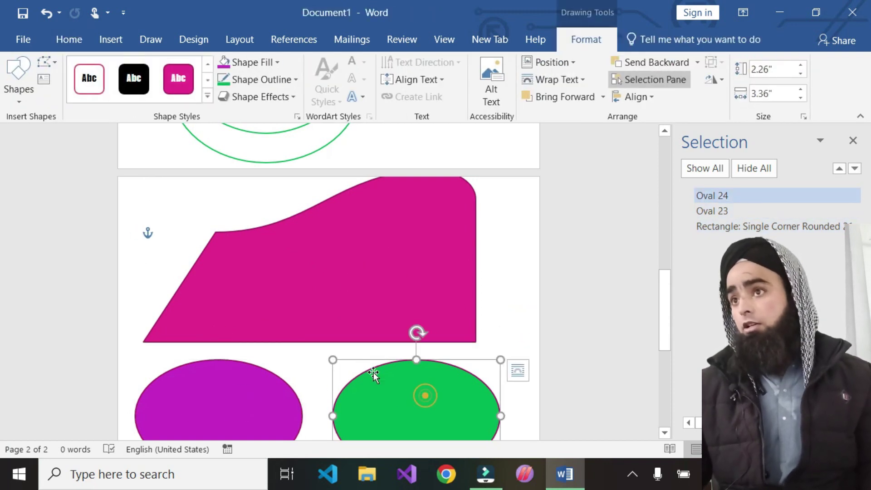
pyautogui.keyDown('shift'); pyautogui.click(213, 401); pyautogui.keyUp('shift')
pyautogui.keyDown('shift'); pyautogui.click(329, 295); pyautogui.keyUp('shift')
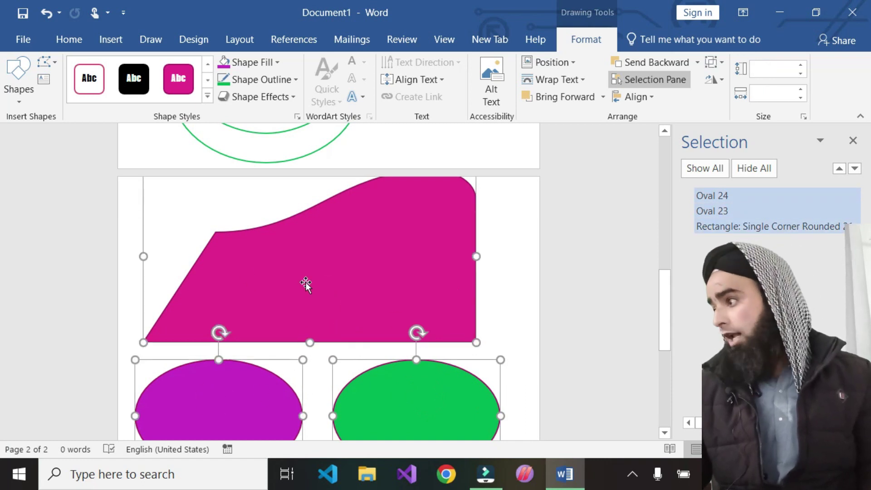
pyautogui.moveTo(326, 264); pyautogui.dragTo(371, 267)
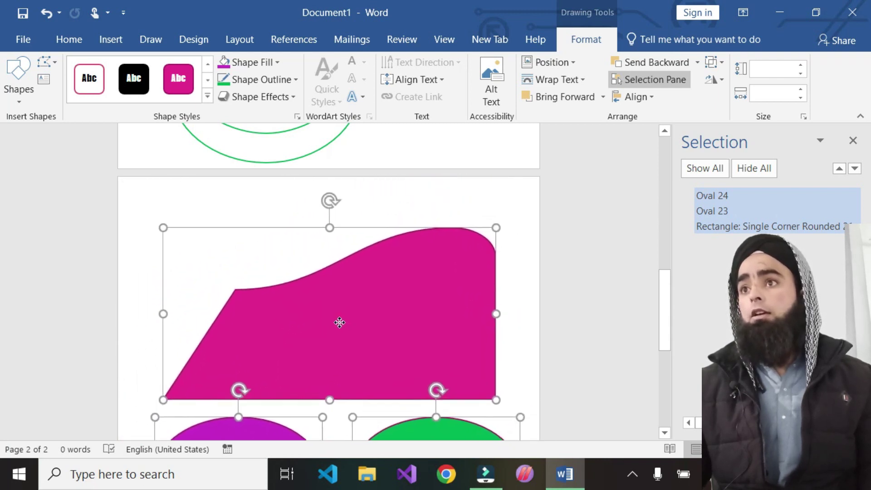
pyautogui.moveTo(371, 266); pyautogui.dragTo(331, 277)
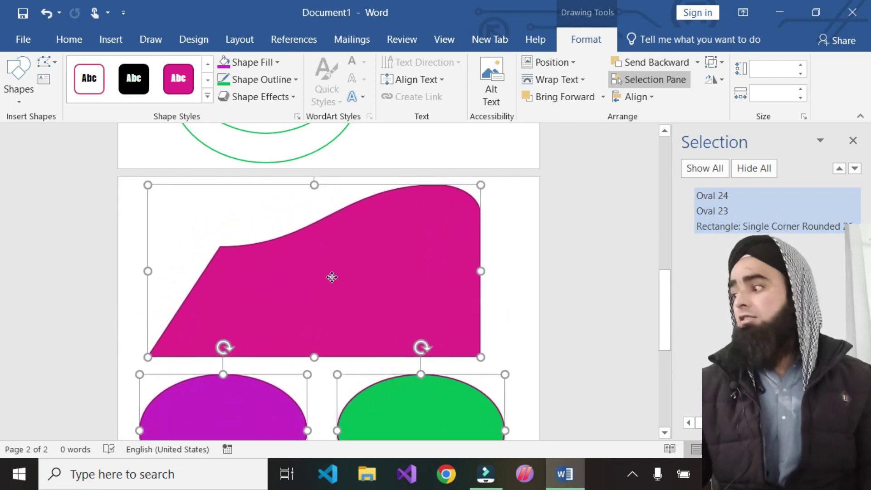
# Clear the selection, leaving the ovals side by side below the magenta shape.
pyautogui.scroll(-2, 331, 277)
pyautogui.click(332, 277)
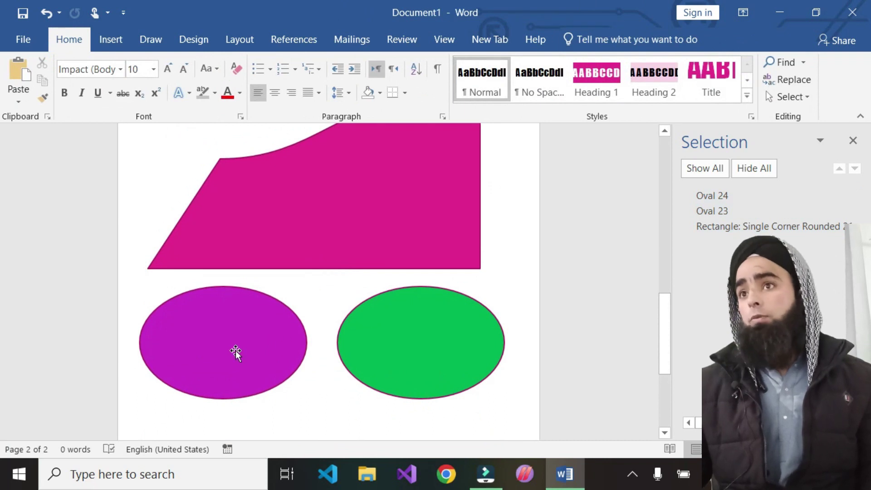
pyautogui.click(235, 350)
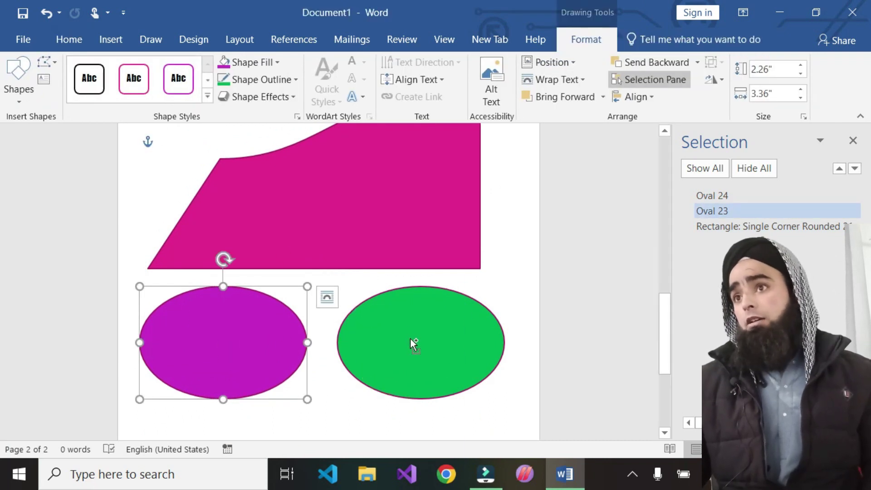
pyautogui.click(312, 411)
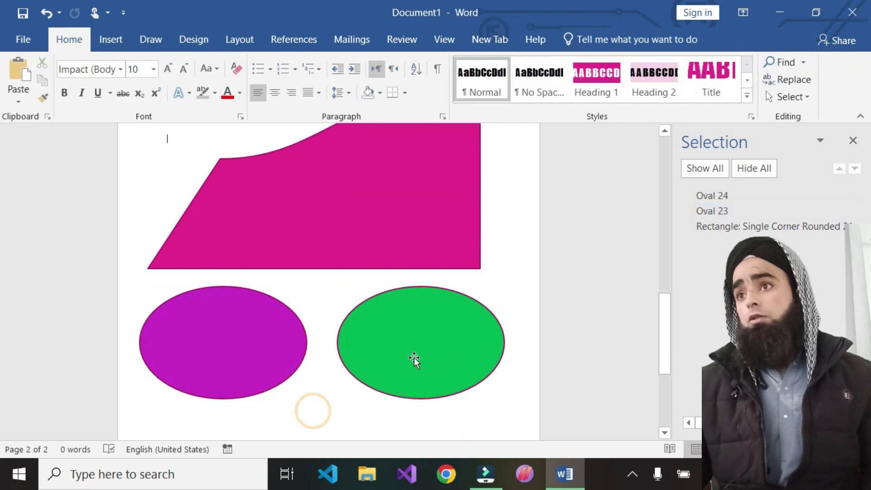
# Slide the green oval over the purple one and group the two ovals.
pyautogui.moveTo(414, 358); pyautogui.dragTo(307, 347)
pyautogui.click(292, 351)
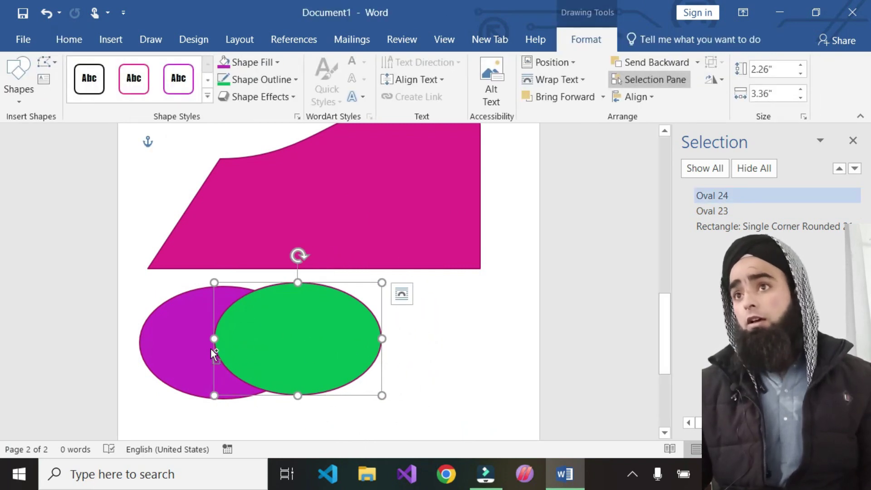
pyautogui.keyDown('shift'); pyautogui.click(190, 348); pyautogui.keyUp('shift')
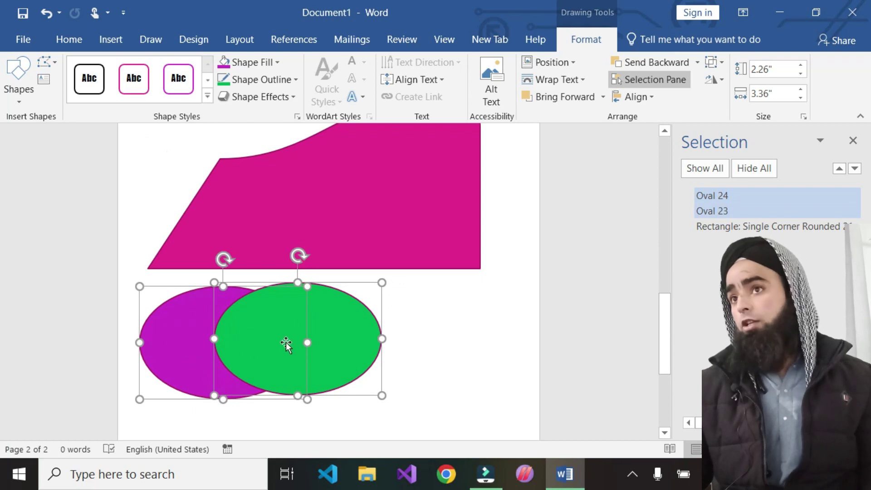
pyautogui.click(713, 62)
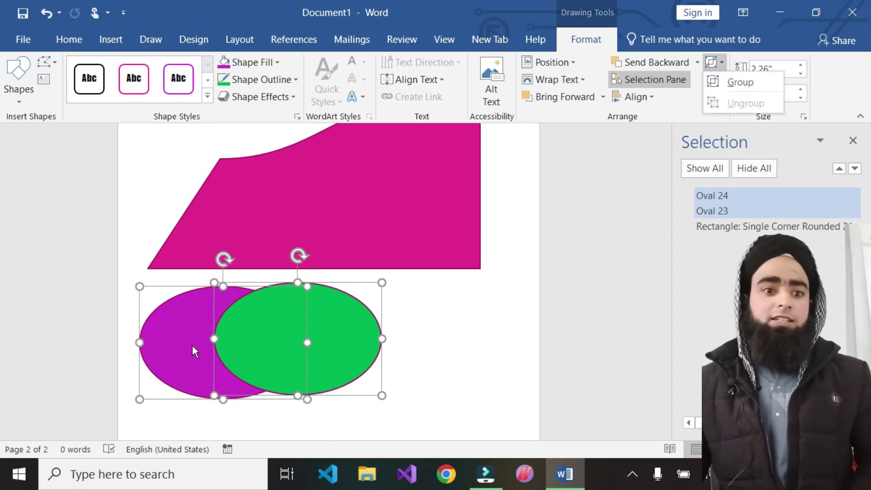
pyautogui.click(747, 84)
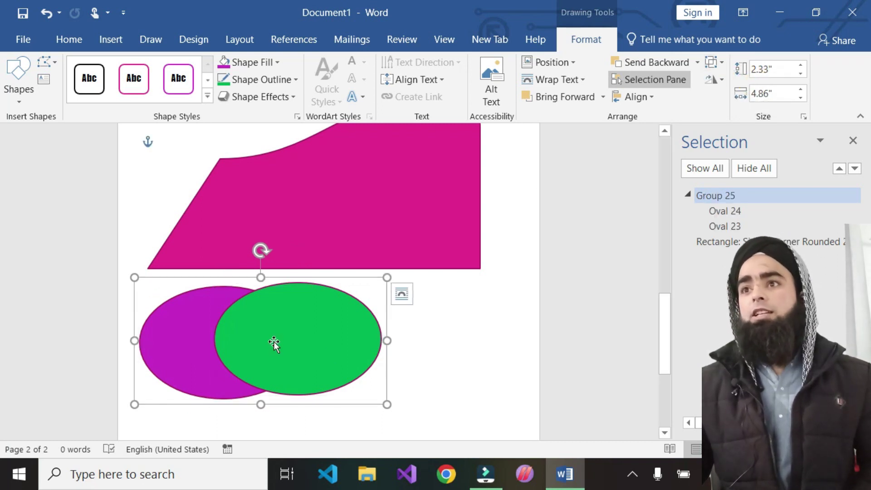
# Drag the grouped ovals into place below the magenta shape.
pyautogui.moveTo(304, 343); pyautogui.dragTo(351, 343)
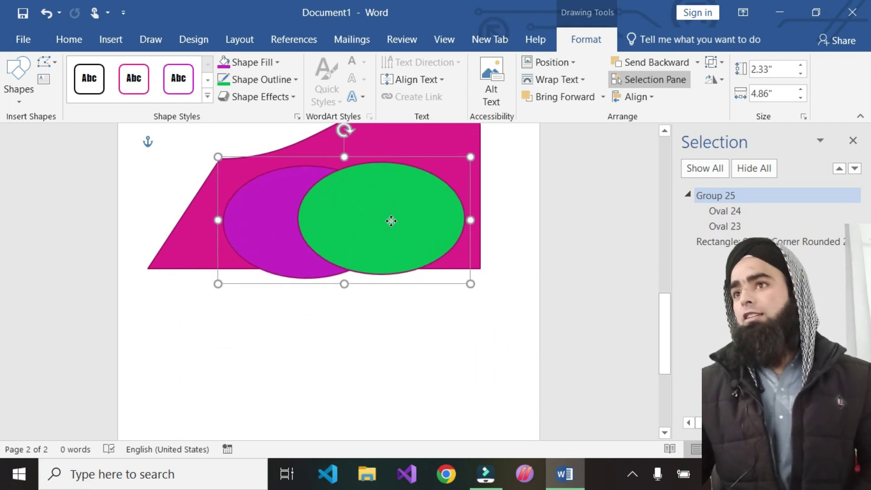
pyautogui.moveTo(326, 340)
pyautogui.mouseDown()
pyautogui.moveTo(319, 377)
pyautogui.moveTo(305, 343)
pyautogui.mouseUp()
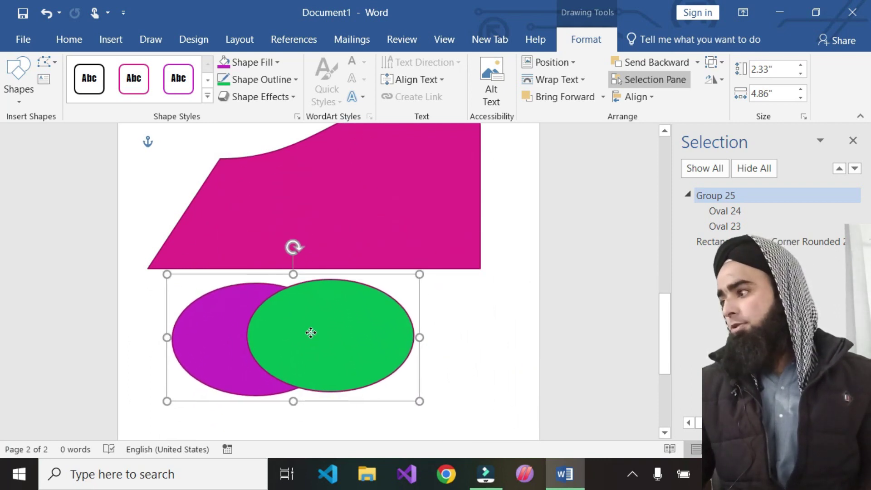
pyautogui.moveTo(305, 343); pyautogui.dragTo(350, 389)
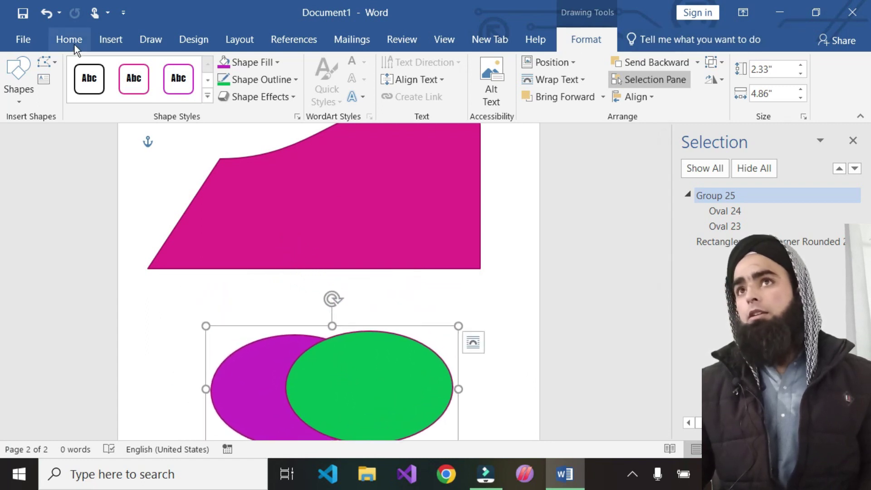
# Draw a new oval over the magenta shape and shift it slightly left.
pyautogui.click(15, 100)
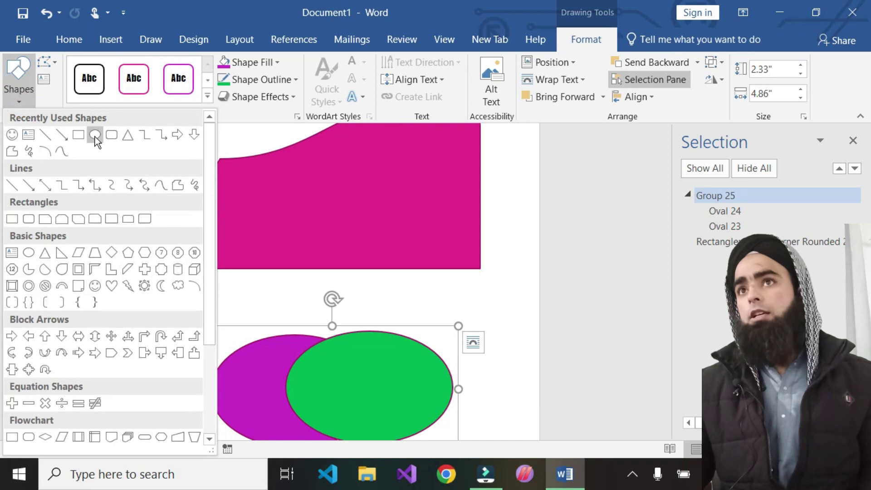
pyautogui.click(94, 135)
pyautogui.moveTo(254, 258); pyautogui.dragTo(388, 396)
pyautogui.moveTo(361, 361); pyautogui.dragTo(350, 354)
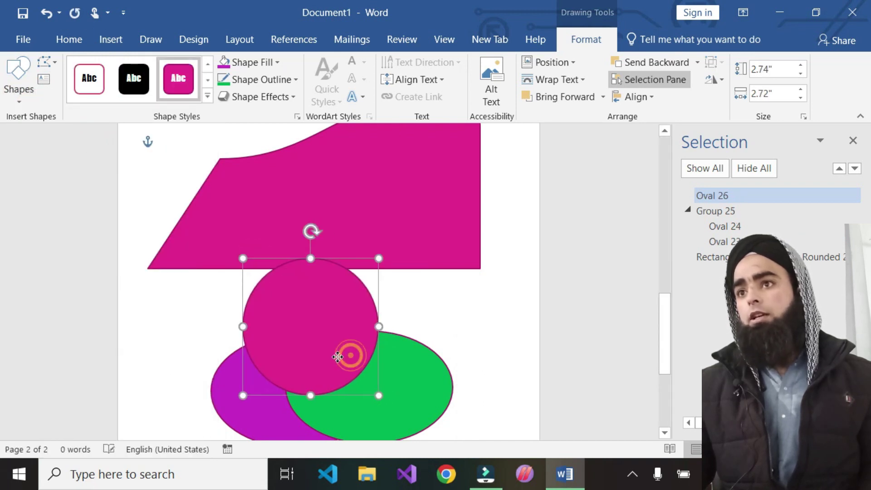
# Resize the pink circle into a 2.08" by 2.53" ellipse atop the ovals group.
pyautogui.click(378, 336)
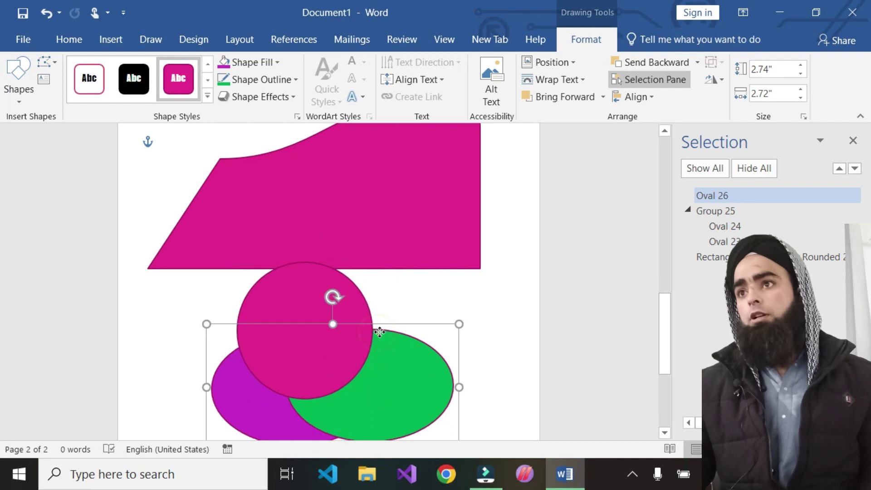
pyautogui.click(298, 300)
pyautogui.moveTo(372, 331); pyautogui.dragTo(410, 330)
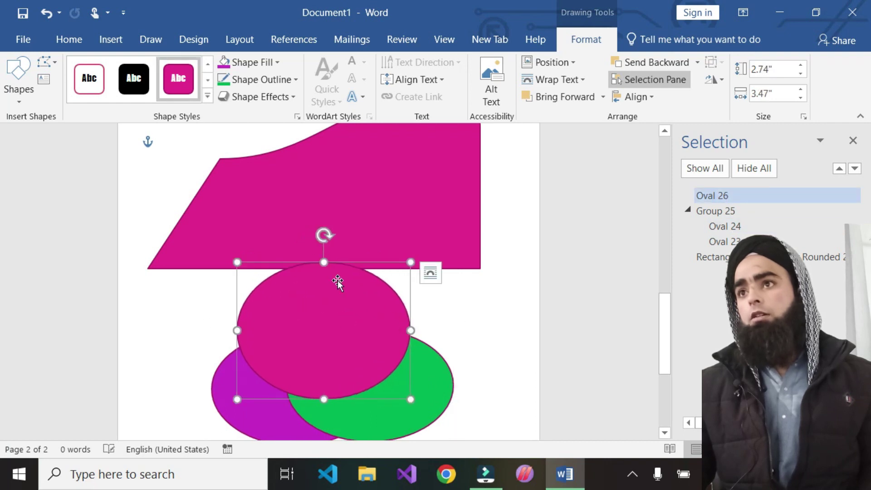
pyautogui.moveTo(328, 274); pyautogui.dragTo(323, 277)
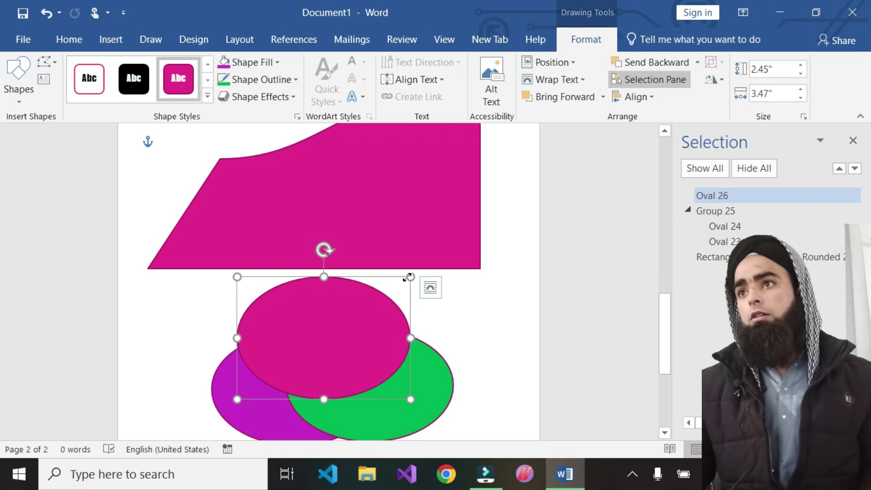
pyautogui.moveTo(408, 277); pyautogui.dragTo(362, 295)
pyautogui.moveTo(290, 361); pyautogui.dragTo(294, 366)
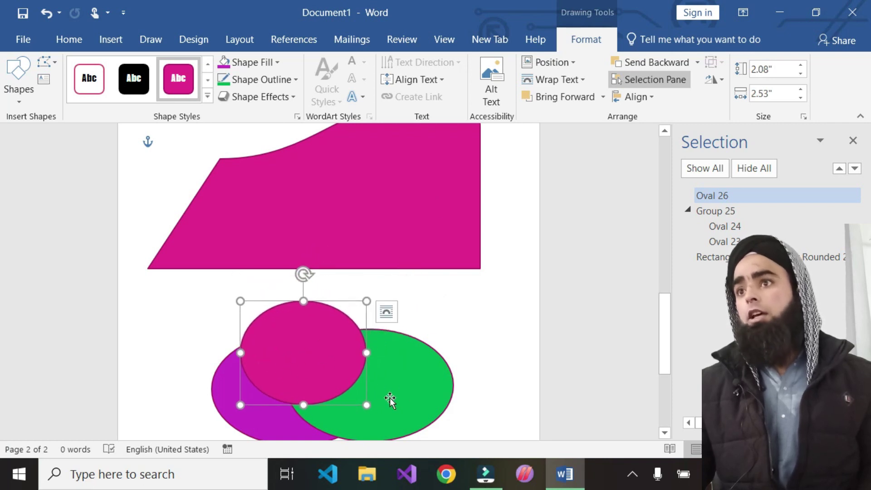
pyautogui.keyDown('shift'); pyautogui.click(390, 377); pyautogui.keyUp('shift')
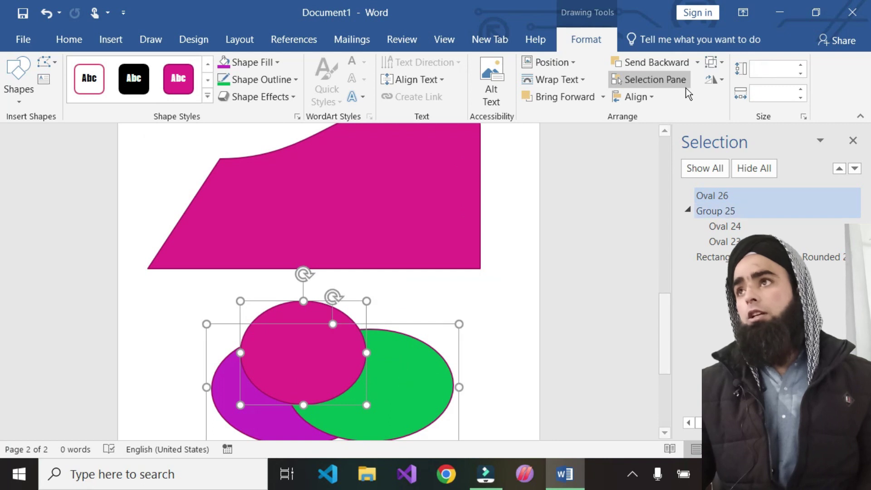
# Group the pink ellipse with the purple-and-green ovals and move it under the magenta shape.
pyautogui.click(722, 64)
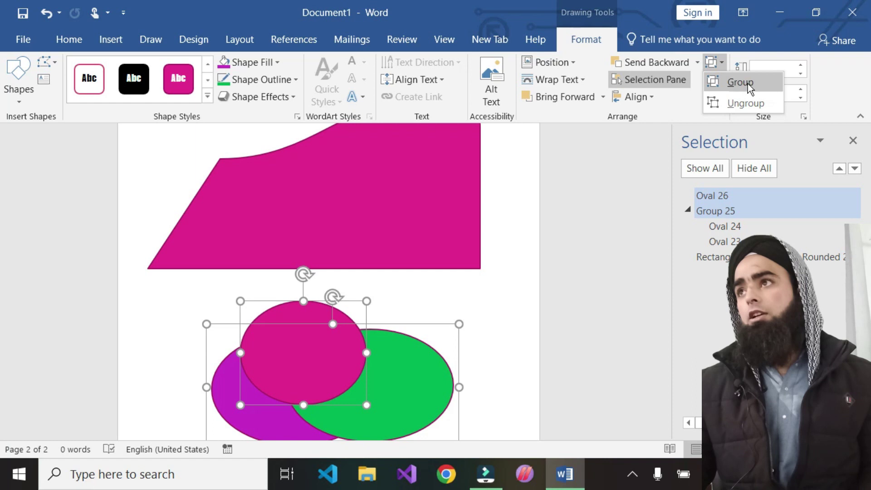
pyautogui.click(747, 83)
pyautogui.moveTo(349, 369)
pyautogui.mouseDown()
pyautogui.moveTo(386, 318)
pyautogui.moveTo(331, 327)
pyautogui.mouseUp()
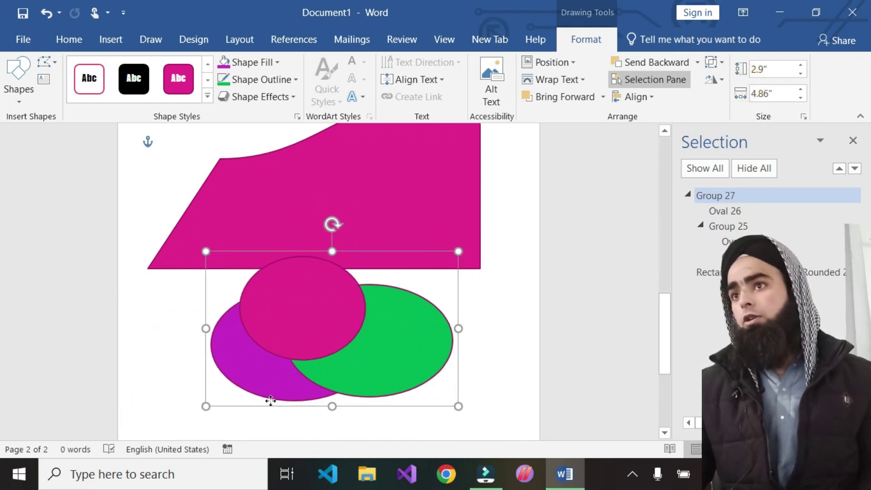
pyautogui.moveTo(263, 384); pyautogui.dragTo(297, 402)
# Check each oval inside the group, then shift the whole group left.
pyautogui.click(520, 389)
pyautogui.click(391, 388)
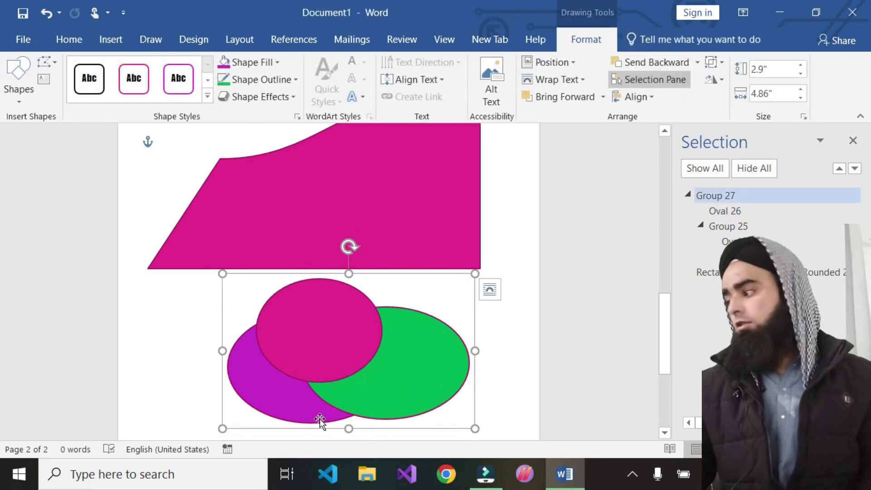
pyautogui.click(274, 381)
pyautogui.click(431, 380)
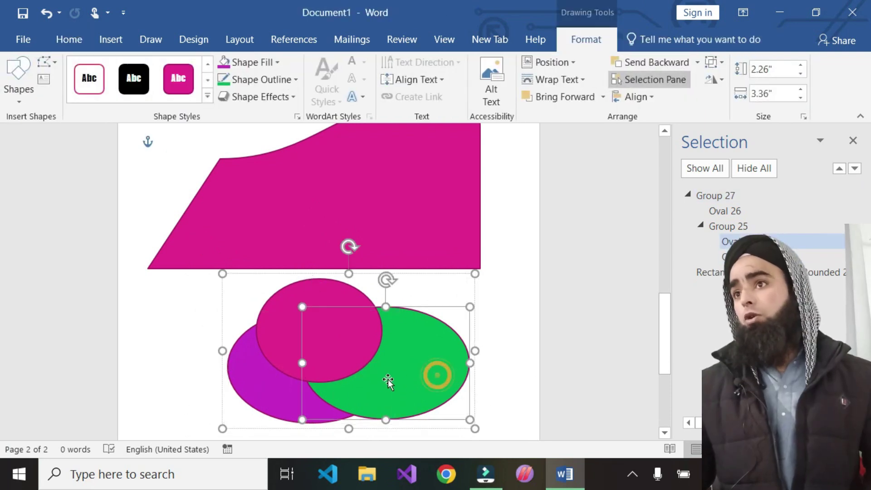
pyautogui.click(285, 326)
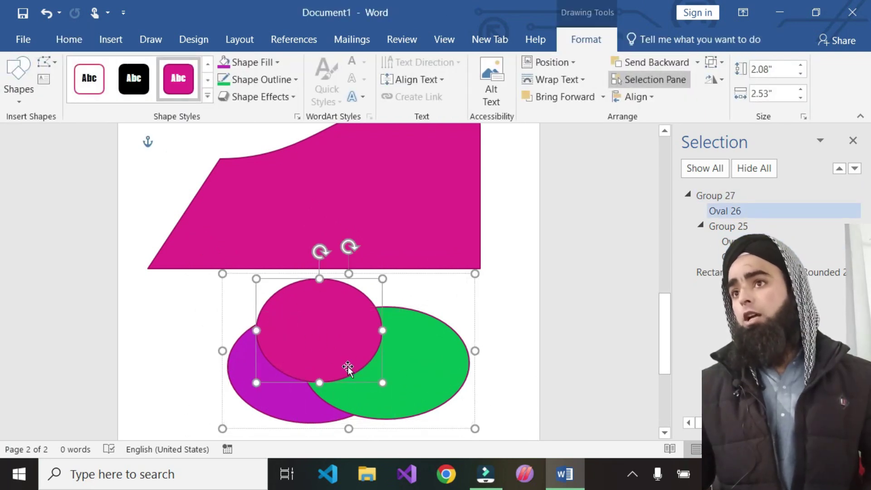
pyautogui.click(287, 429)
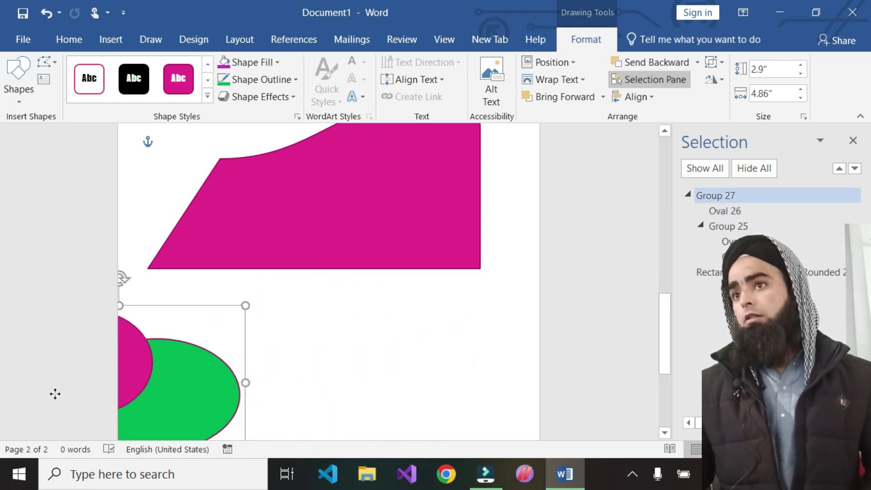
pyautogui.moveTo(283, 397); pyautogui.dragTo(247, 397)
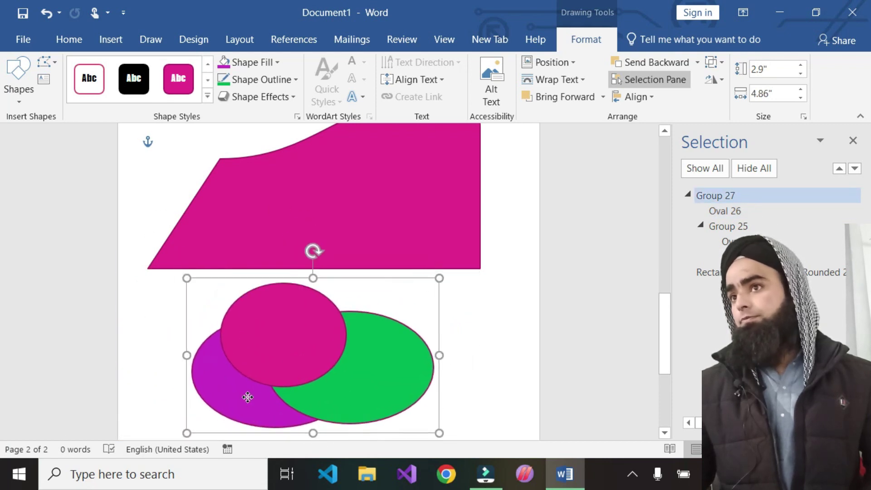
# Draw three overlapping empty text boxes (Text Box 28, 29, 30) below the ovals group.
pyautogui.click(44, 78)
pyautogui.scroll(-3, 200, 360)
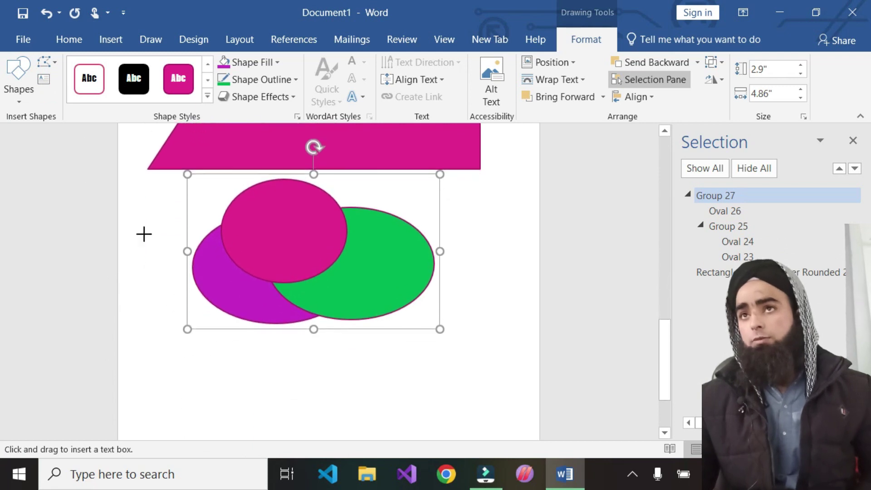
pyautogui.click(127, 45)
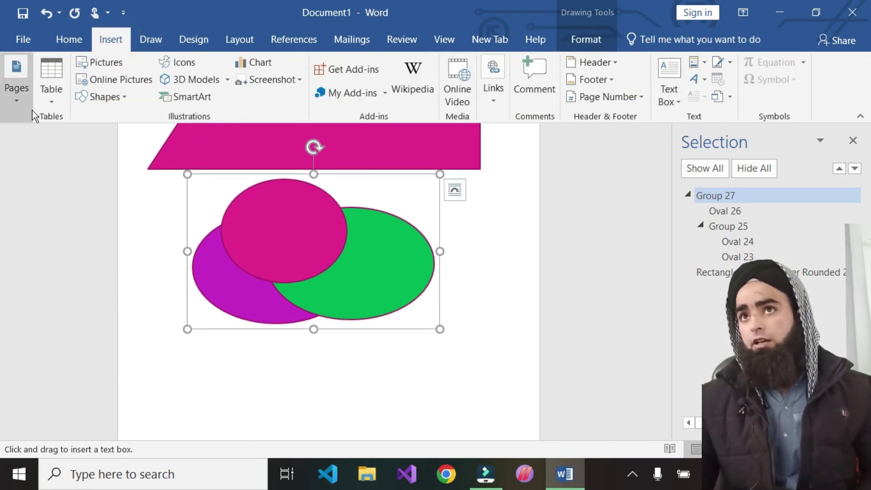
pyautogui.click(583, 38)
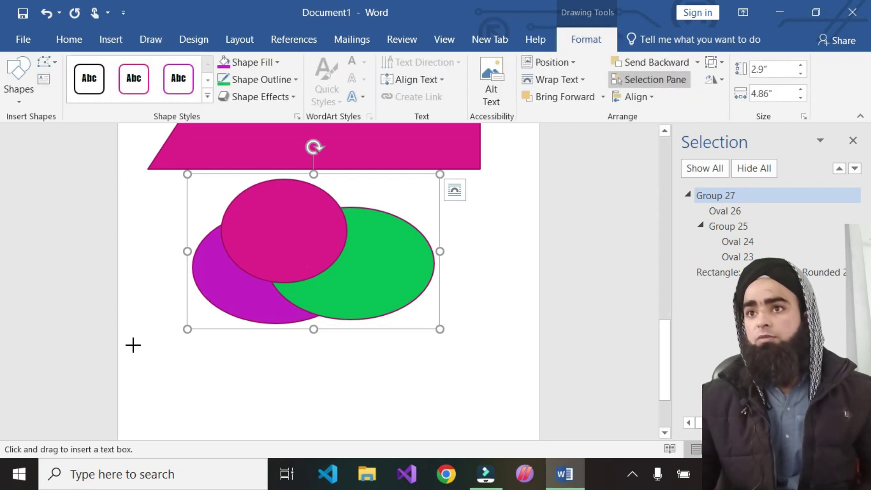
pyautogui.moveTo(133, 345); pyautogui.dragTo(429, 417)
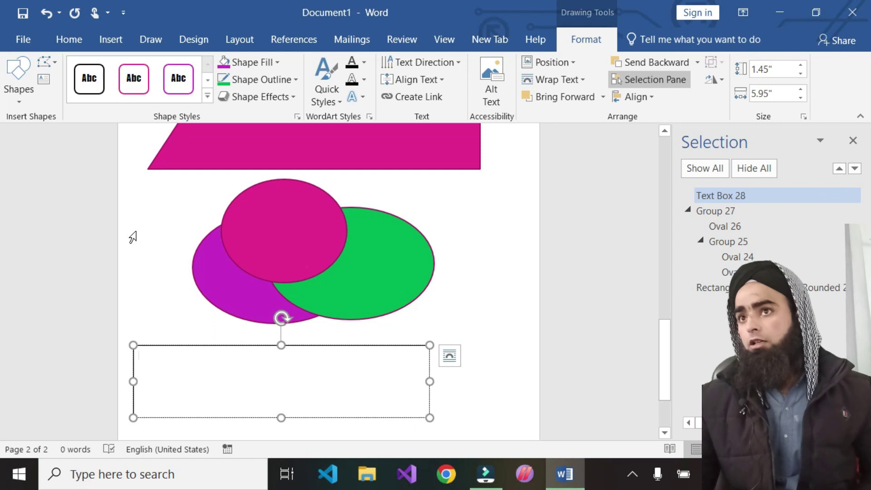
pyautogui.click(41, 78)
pyautogui.moveTo(147, 320); pyautogui.dragTo(377, 392)
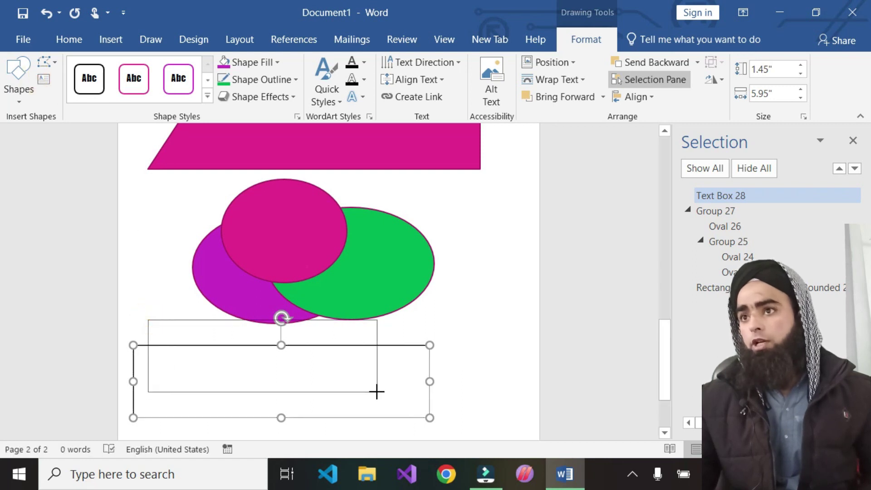
pyautogui.click(44, 79)
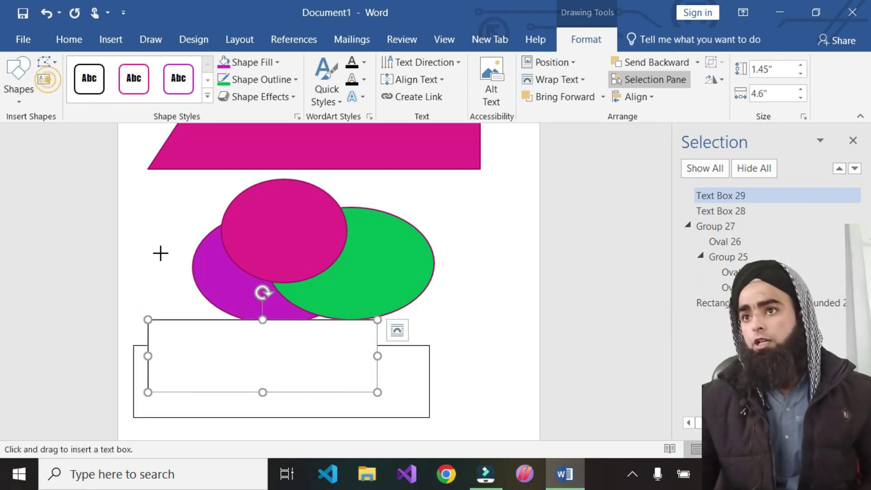
pyautogui.moveTo(259, 354); pyautogui.dragTo(484, 336)
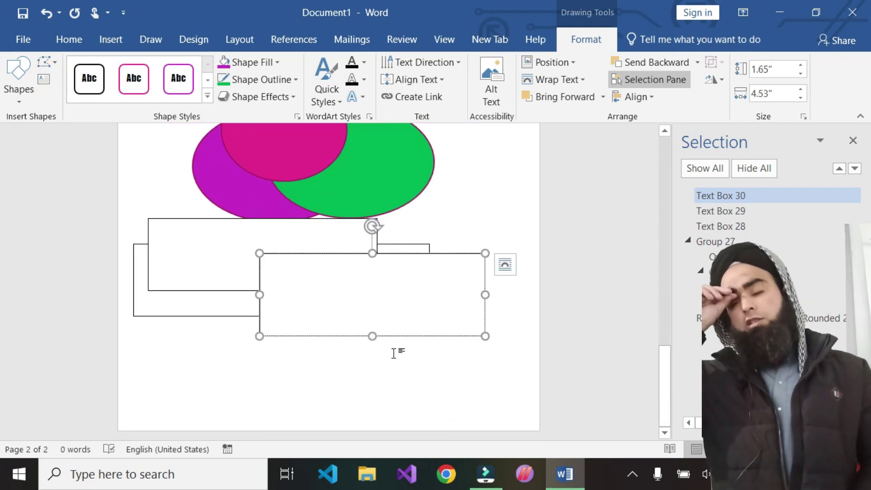
pyautogui.click(110, 40)
pyautogui.click(563, 39)
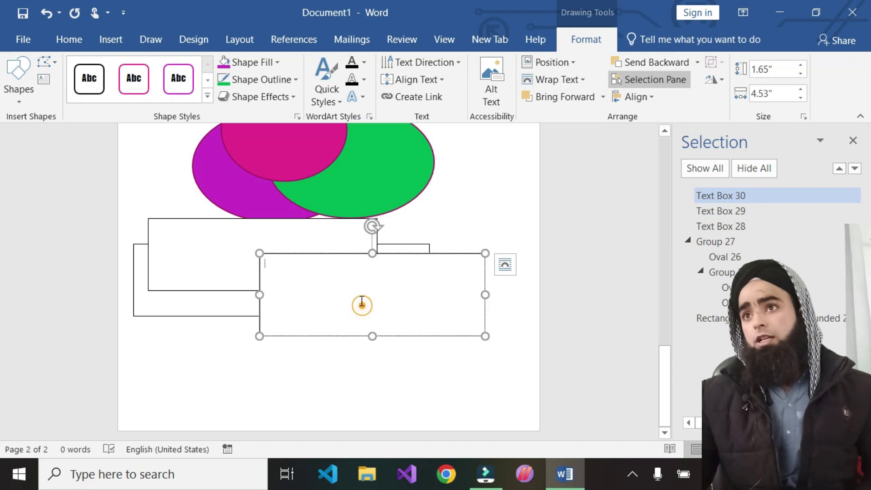
# Give Text Box 30 a grey gradient theme fill and enlarge it to 2.71" by 4.81".
pyautogui.click(207, 98)
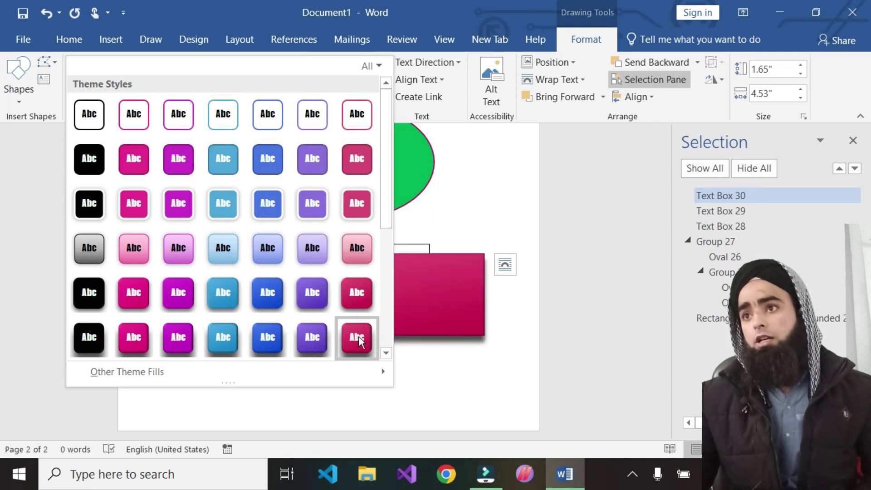
pyautogui.press('Escape')
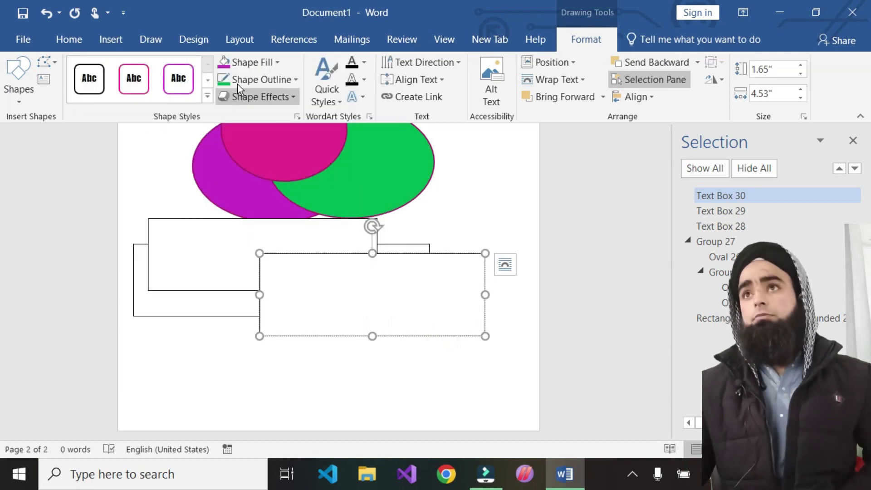
pyautogui.click(207, 97)
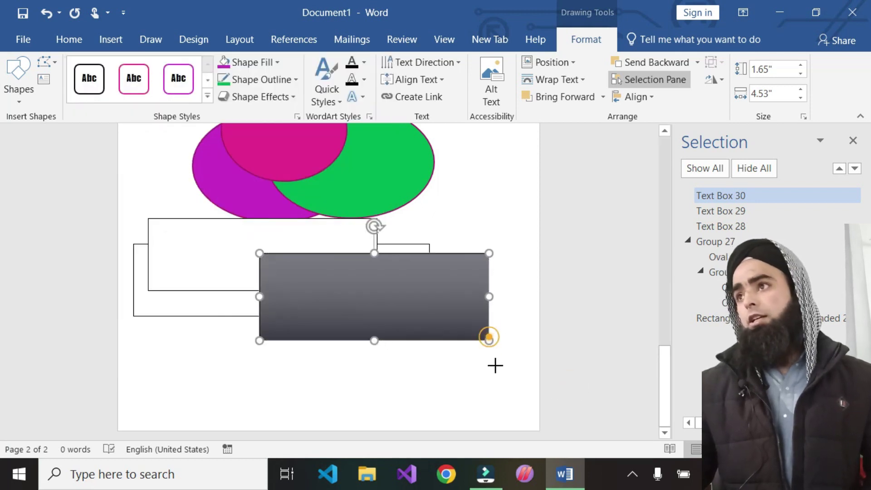
pyautogui.moveTo(487, 337); pyautogui.dragTo(500, 386)
pyautogui.click(853, 140)
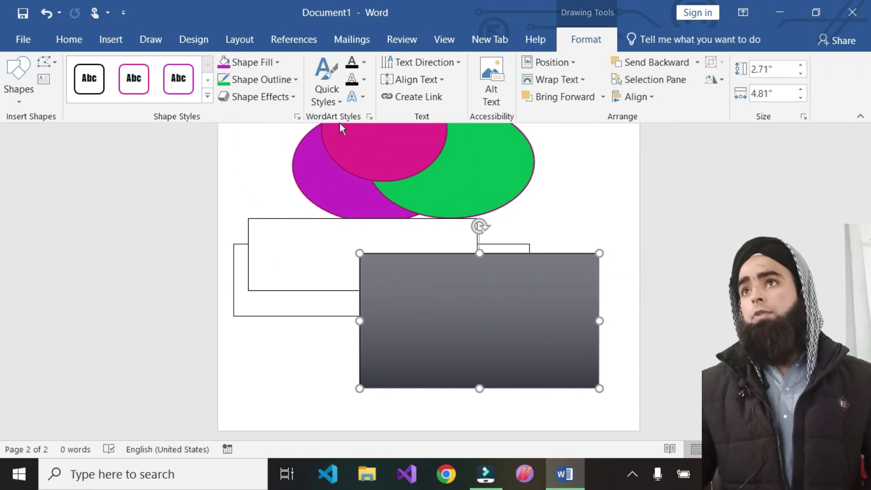
# Fill Text Box 30 with a custom colour of Red 72, Green 50, Blue 202.
pyautogui.click(277, 63)
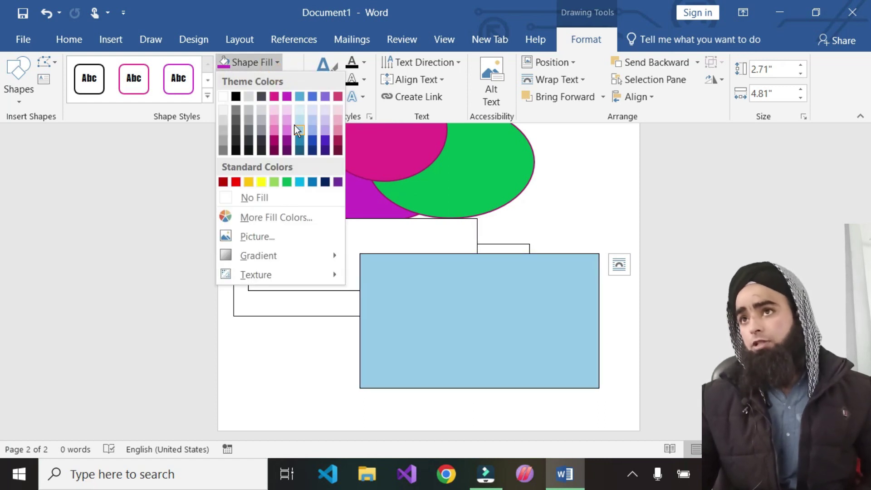
pyautogui.click(290, 96)
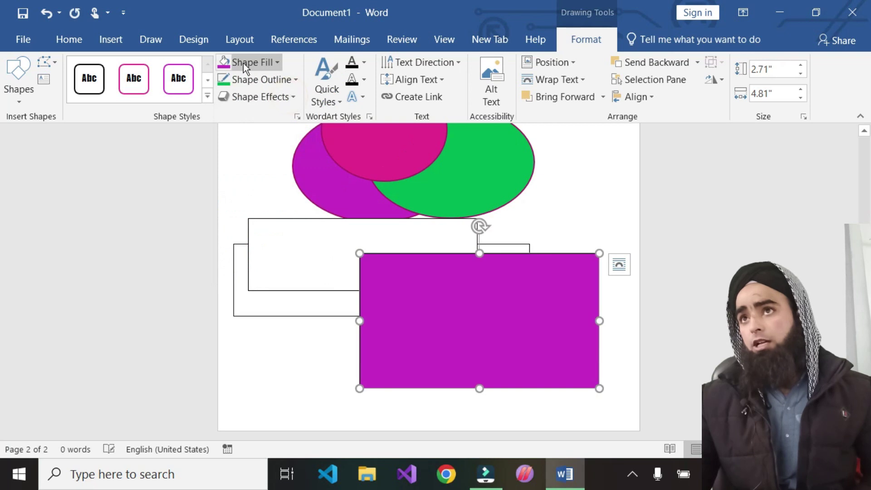
pyautogui.click(278, 63)
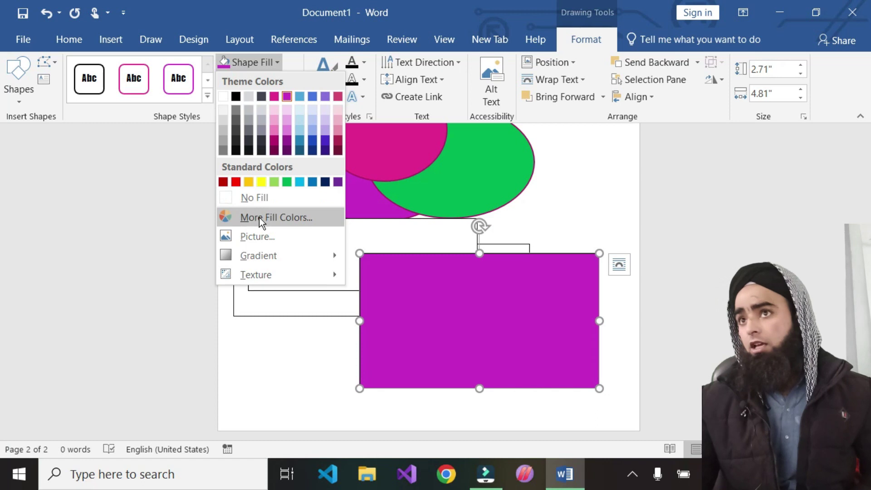
pyautogui.click(259, 217)
pyautogui.click(235, 165)
pyautogui.click(298, 170)
pyautogui.click(308, 167)
pyautogui.click(296, 175)
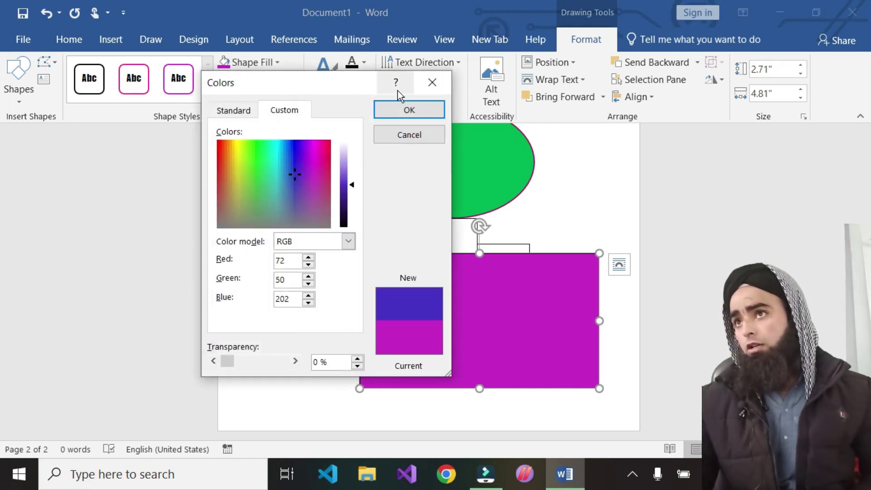
pyautogui.click(399, 109)
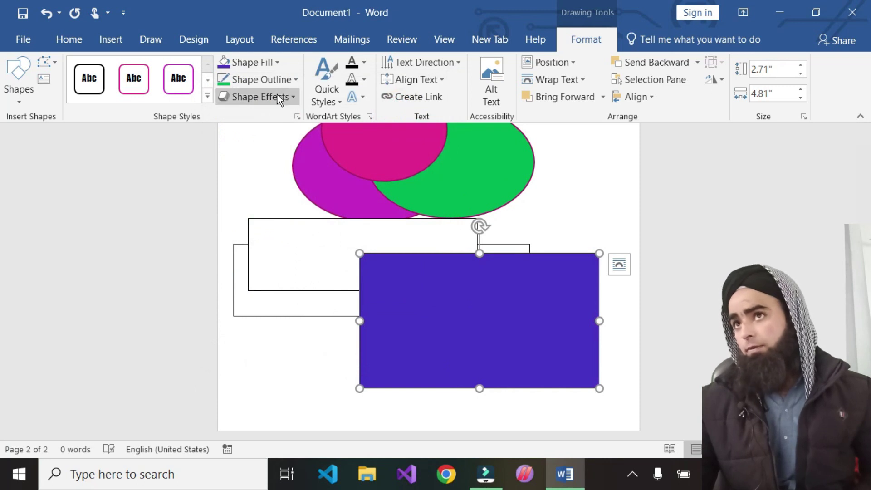
# Fill the rectangle with the hi tech2 picture and stretch it wider to the left.
pyautogui.click(274, 67)
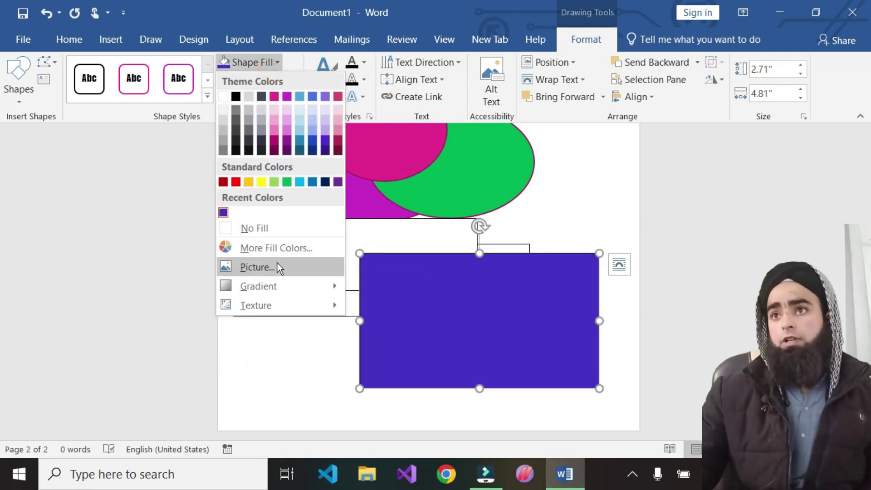
pyautogui.click(482, 311)
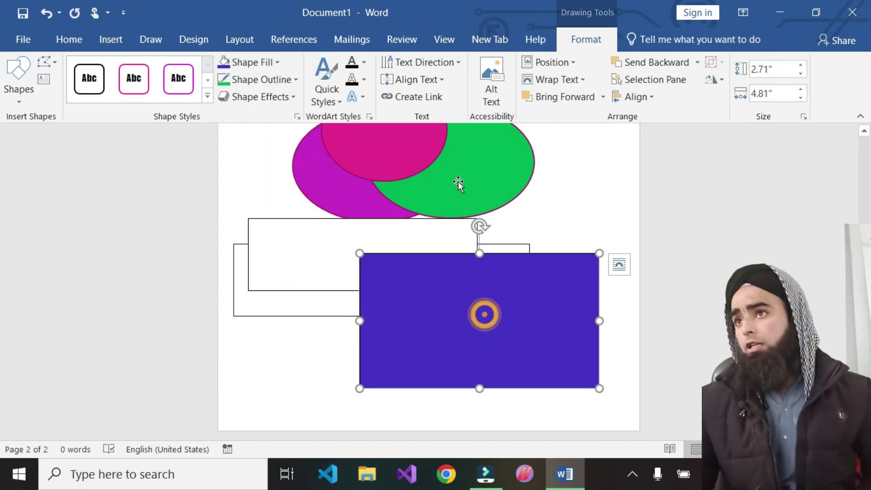
pyautogui.click(458, 182)
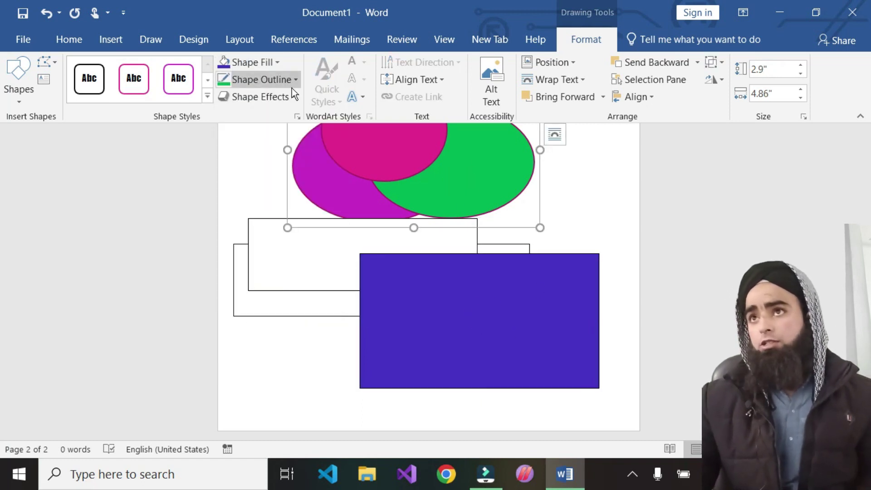
pyautogui.click(254, 62)
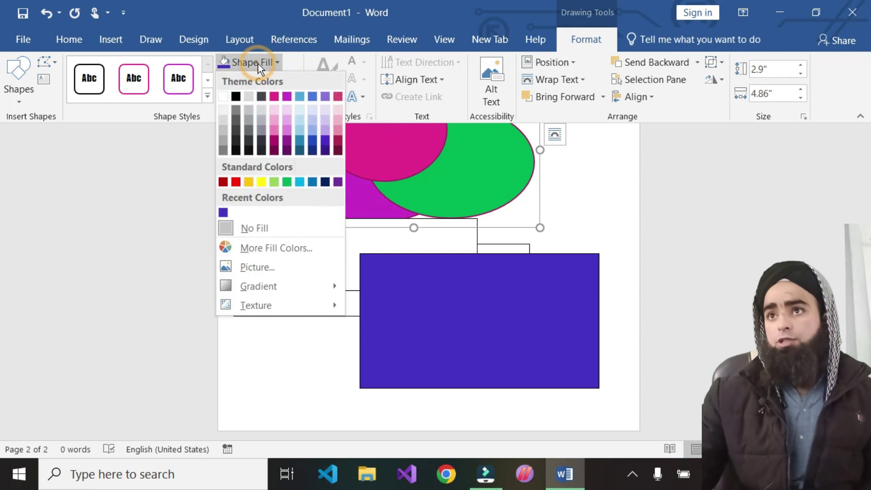
pyautogui.click(260, 267)
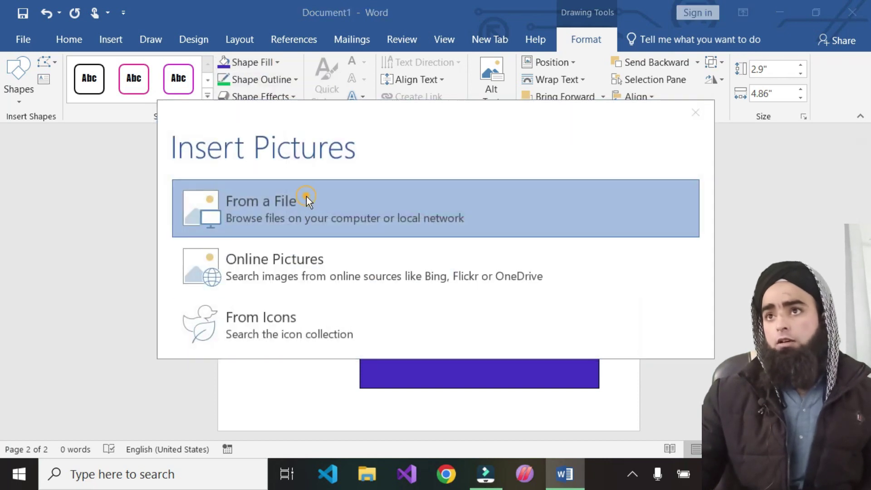
pyautogui.click(306, 197)
pyautogui.click(365, 335)
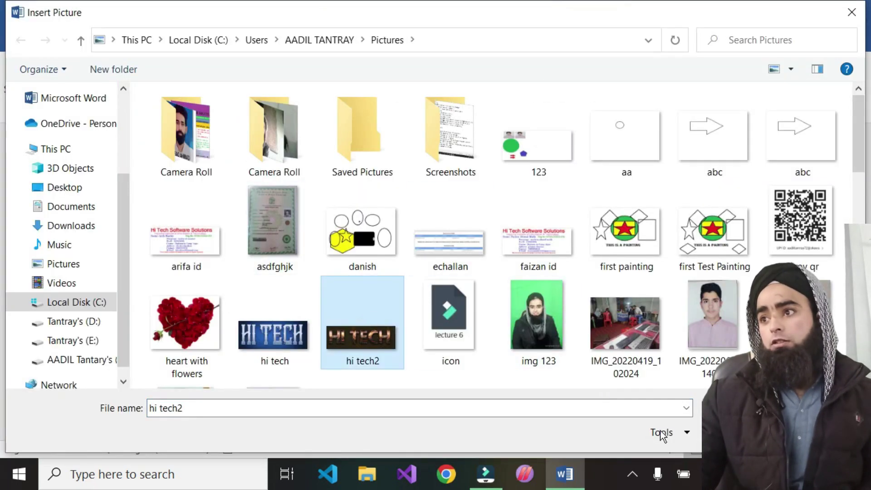
pyautogui.press('Return')
pyautogui.moveTo(360, 374); pyautogui.dragTo(261, 374)
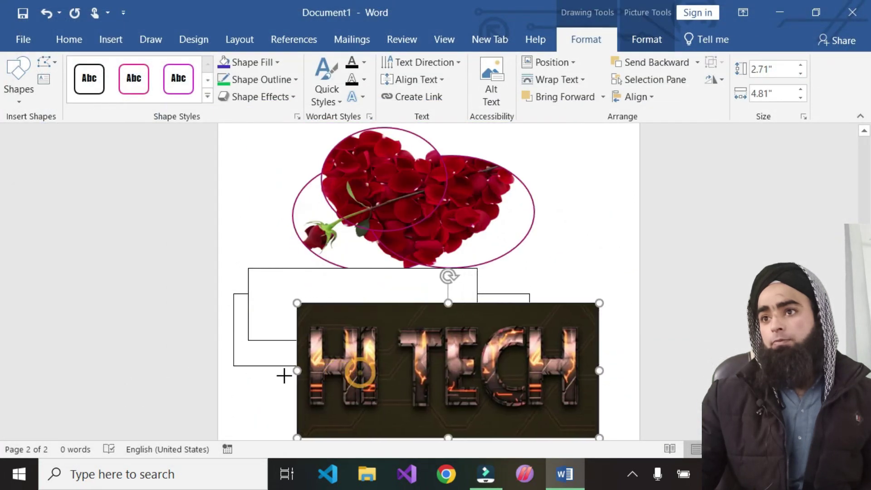
# Drag the HI TECH picture from page 2 up onto page 1.
pyautogui.click(606, 381)
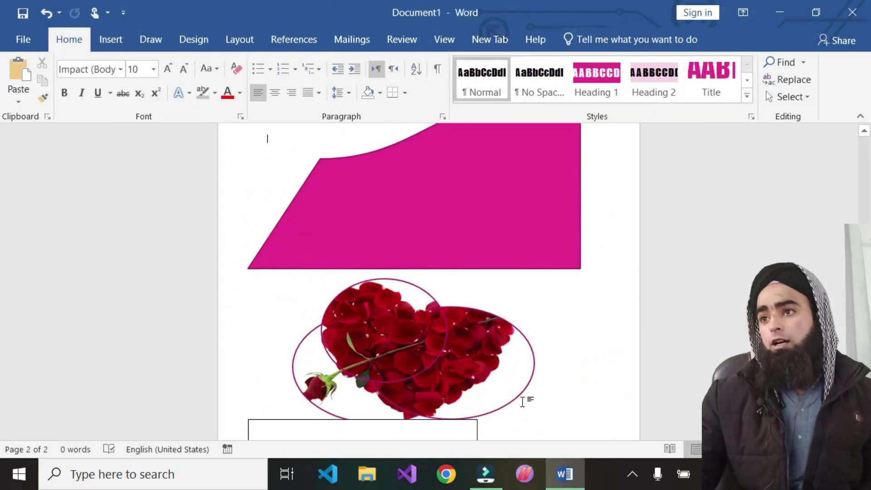
pyautogui.scroll(-4, 521, 398)
pyautogui.click(476, 343)
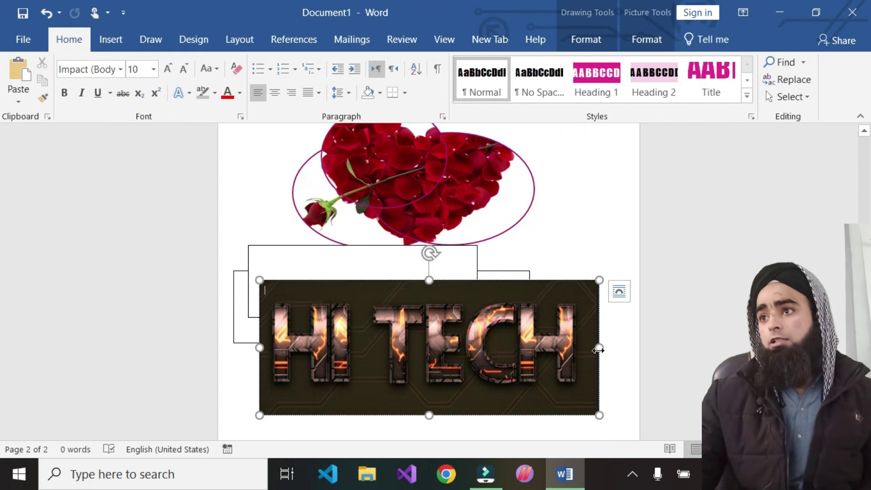
pyautogui.scroll(3, 364, 303)
pyautogui.scroll(3, 373, 208)
pyautogui.scroll(1, 404, 247)
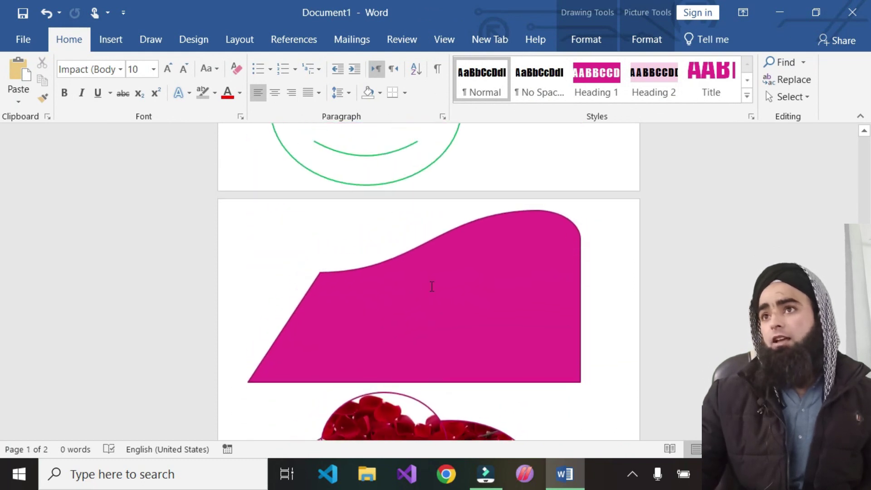
pyautogui.scroll(5, 432, 285)
pyautogui.scroll(1, 410, 269)
pyautogui.scroll(3, 356, 237)
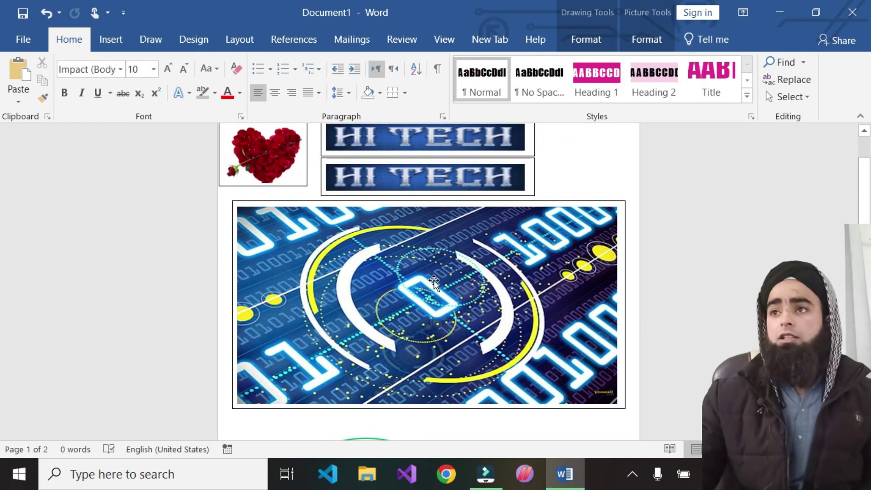
pyautogui.scroll(-4, 433, 282)
pyautogui.scroll(-6, 433, 359)
pyautogui.scroll(-2, 429, 358)
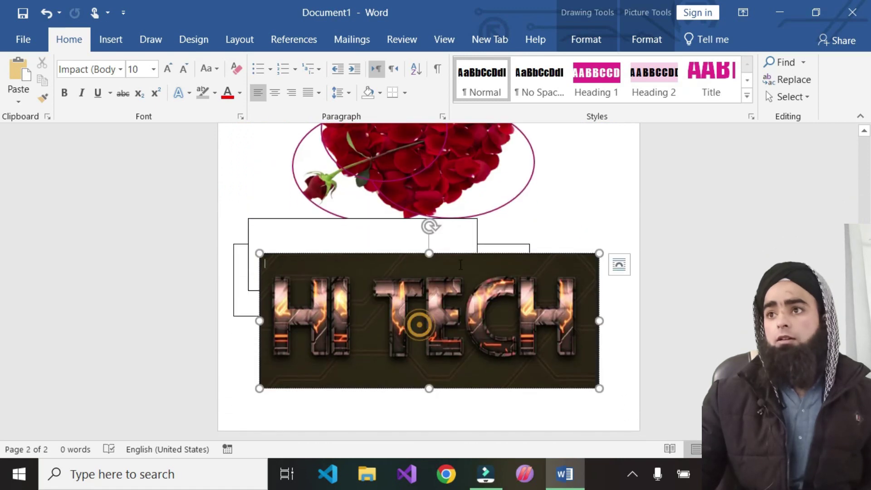
pyautogui.moveTo(465, 254)
pyautogui.mouseDown()
pyautogui.moveTo(449, 220)
pyautogui.moveTo(463, 209)
pyautogui.mouseUp()
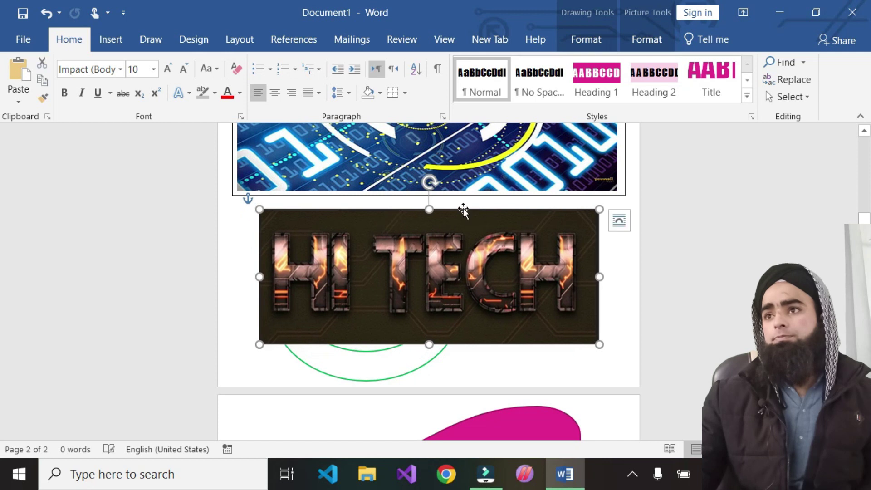
# Lower the HI TECH picture to sit just below the circuit picture.
pyautogui.scroll(3, 438, 266)
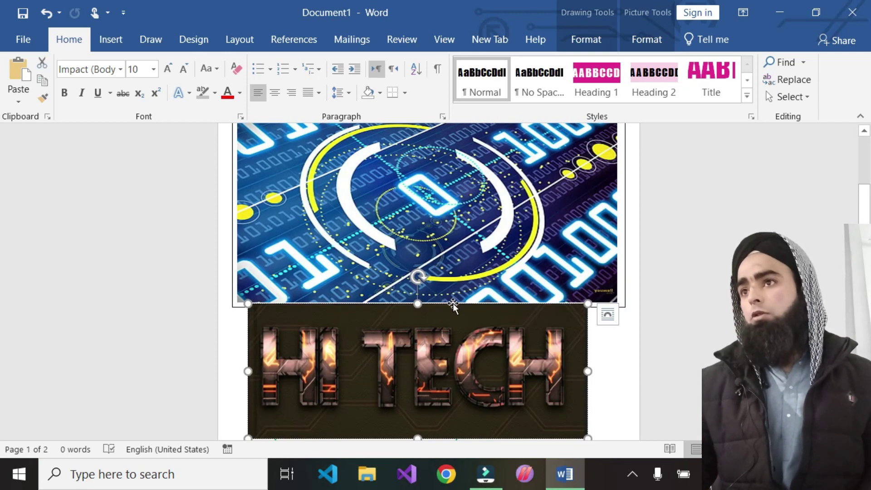
pyautogui.moveTo(453, 303); pyautogui.dragTo(454, 346)
pyautogui.scroll(-7, 454, 346)
pyautogui.scroll(5, 461, 345)
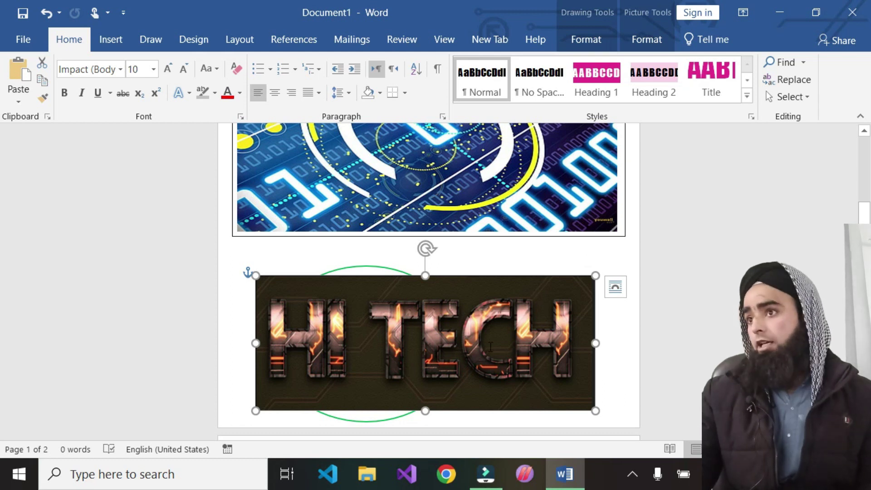
# Try adjusting the widths of the circuit picture and the HI TECH picture.
pyautogui.scroll(3, 489, 346)
pyautogui.scroll(2, 580, 272)
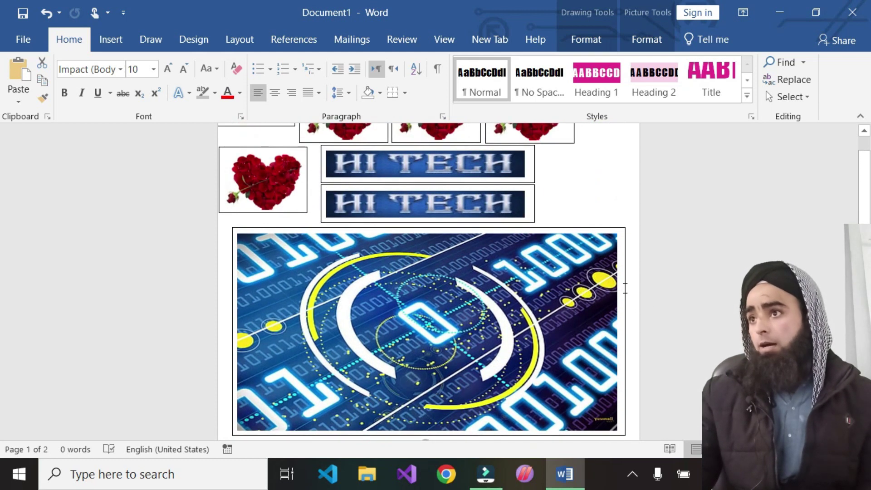
pyautogui.click(612, 291)
pyautogui.moveTo(607, 333); pyautogui.dragTo(609, 338)
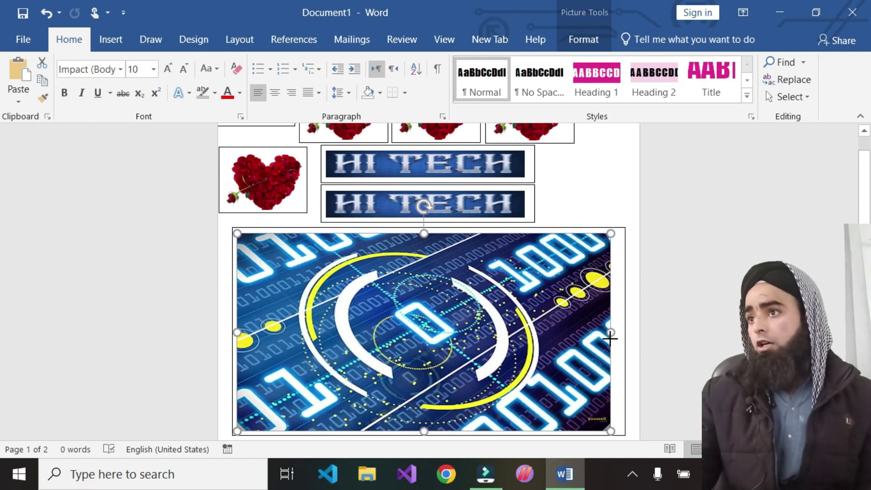
pyautogui.scroll(-3, 589, 349)
pyautogui.scroll(-2, 551, 360)
pyautogui.click(572, 368)
pyautogui.moveTo(598, 365)
pyautogui.mouseDown()
pyautogui.moveTo(306, 377)
pyautogui.moveTo(594, 377)
pyautogui.moveTo(617, 368)
pyautogui.mouseUp()
# Make the circuit picture much narrower and the HI TECH picture slightly narrower.
pyautogui.scroll(5, 561, 306)
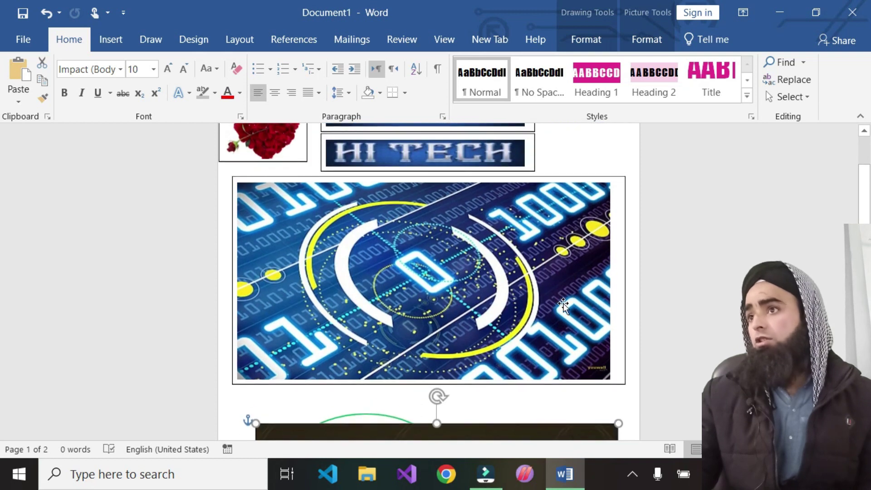
pyautogui.scroll(3, 622, 345)
pyautogui.click(624, 345)
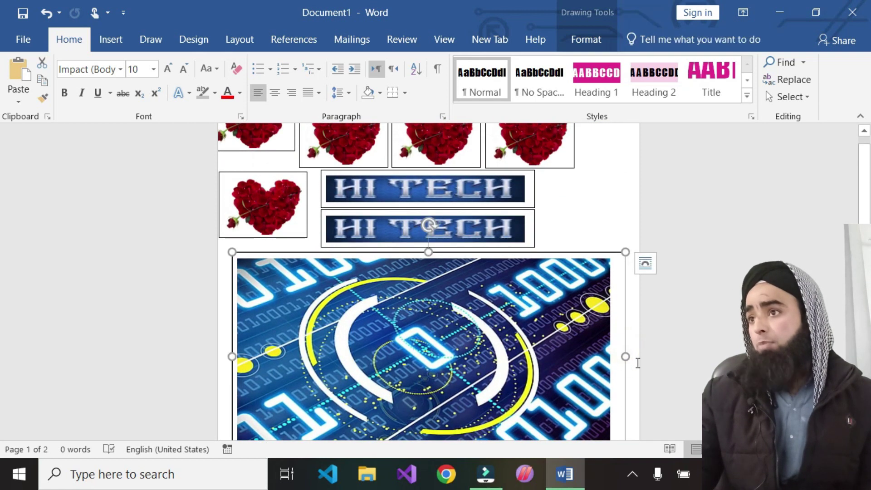
pyautogui.moveTo(613, 355)
pyautogui.mouseDown()
pyautogui.moveTo(277, 354)
pyautogui.moveTo(561, 334)
pyautogui.moveTo(491, 342)
pyautogui.mouseUp()
pyautogui.scroll(-4, 603, 384)
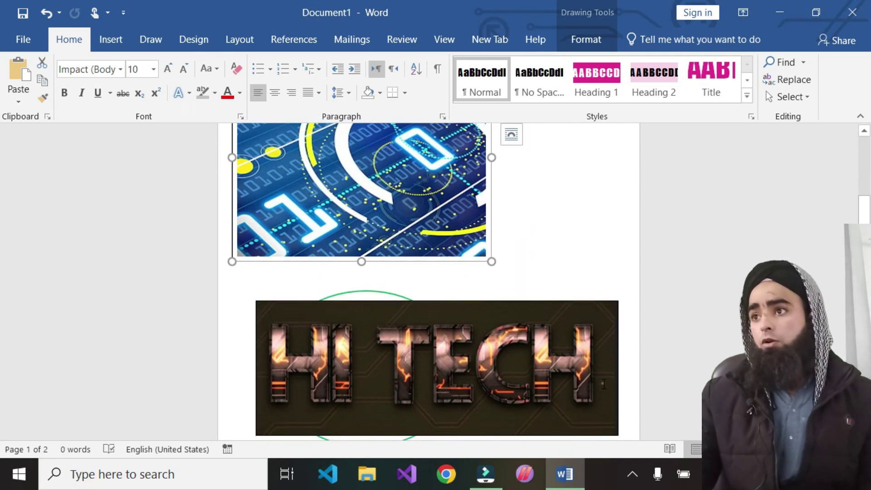
pyautogui.click(603, 384)
pyautogui.moveTo(617, 368)
pyautogui.mouseDown()
pyautogui.moveTo(509, 374)
pyautogui.moveTo(510, 382)
pyautogui.moveTo(590, 377)
pyautogui.mouseUp()
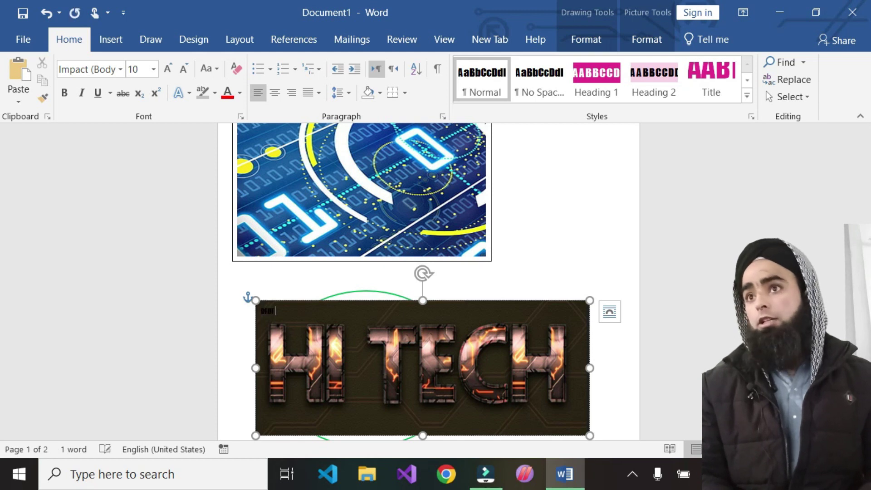
# Type text in the HI TECH picture box and make it white Arial.
pyautogui.write('dfdfdfd dfd')
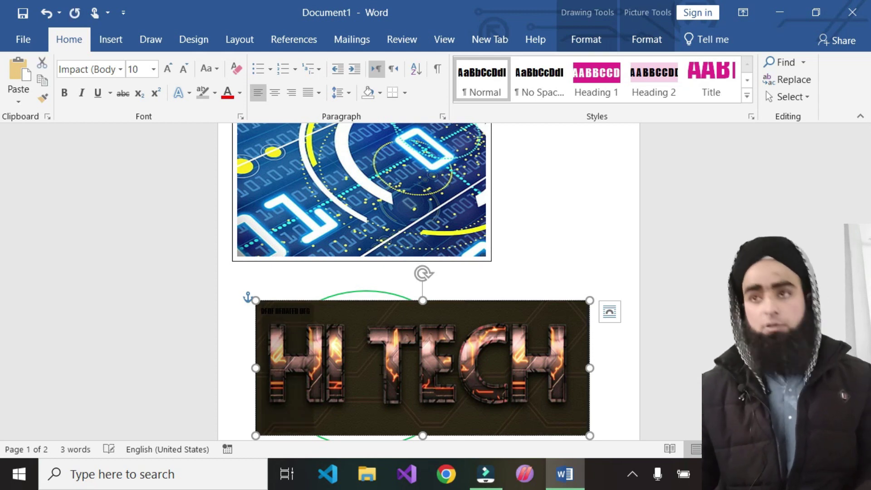
pyautogui.hotkey('ctrl', 'a')
pyautogui.click(120, 69)
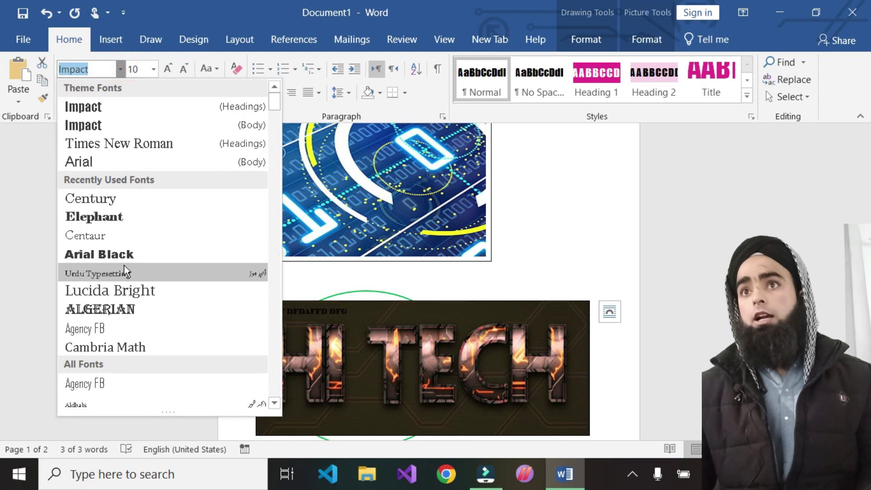
pyautogui.click(91, 159)
pyautogui.click(240, 93)
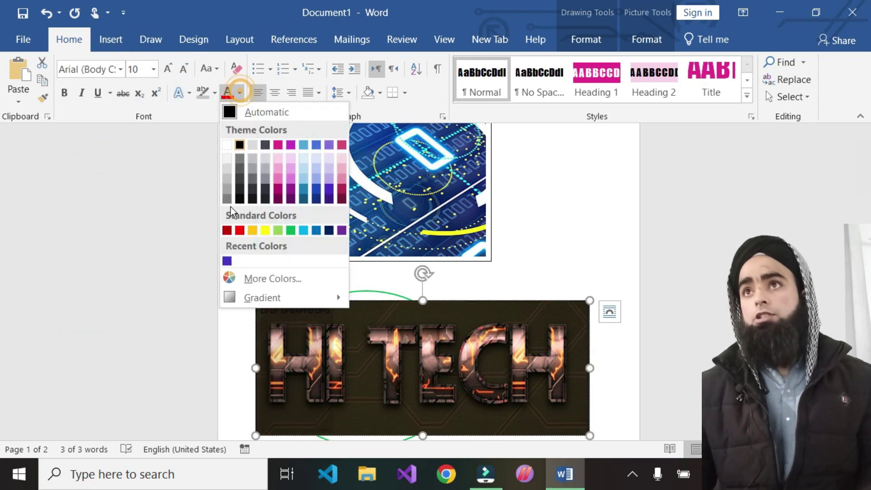
pyautogui.click(226, 145)
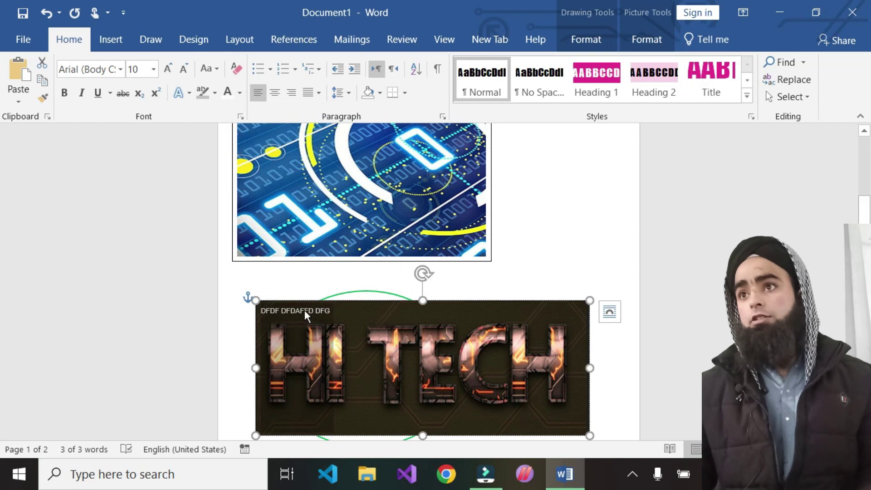
pyautogui.click(340, 311)
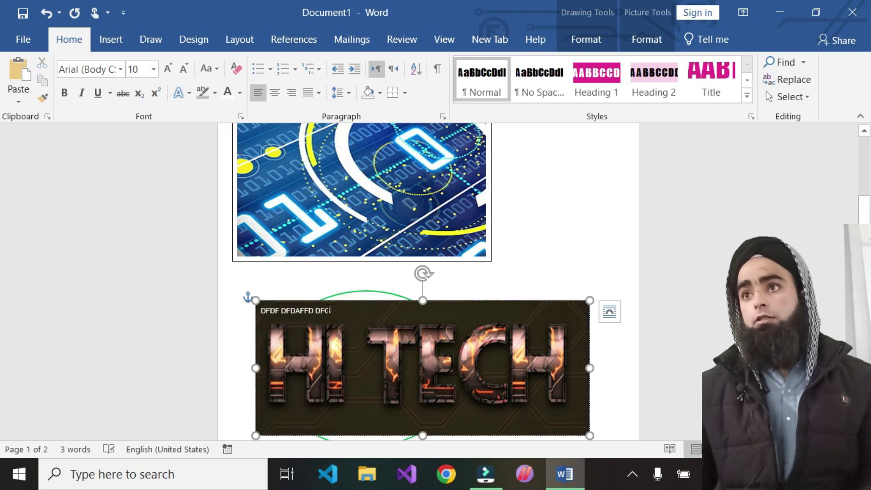
# Grow the HI TECH text to 80 pt, then select the circuit picture box.
pyautogui.hotkey('ctrl', 'a')
pyautogui.doubleClick(170, 69)
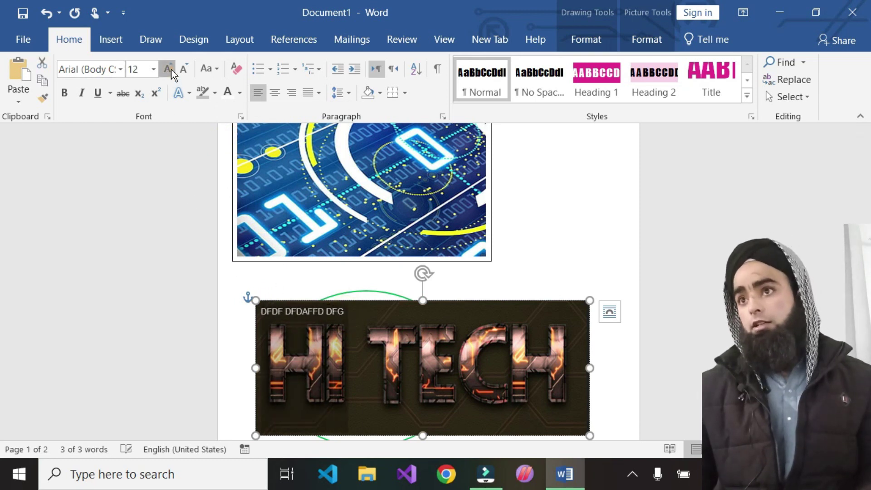
pyautogui.click(171, 70)
pyautogui.click(171, 70)
pyautogui.click(171, 69)
pyautogui.click(171, 69)
pyautogui.doubleClick(171, 69)
pyautogui.click(171, 70)
pyautogui.doubleClick(170, 69)
pyautogui.click(170, 69)
pyautogui.doubleClick(171, 69)
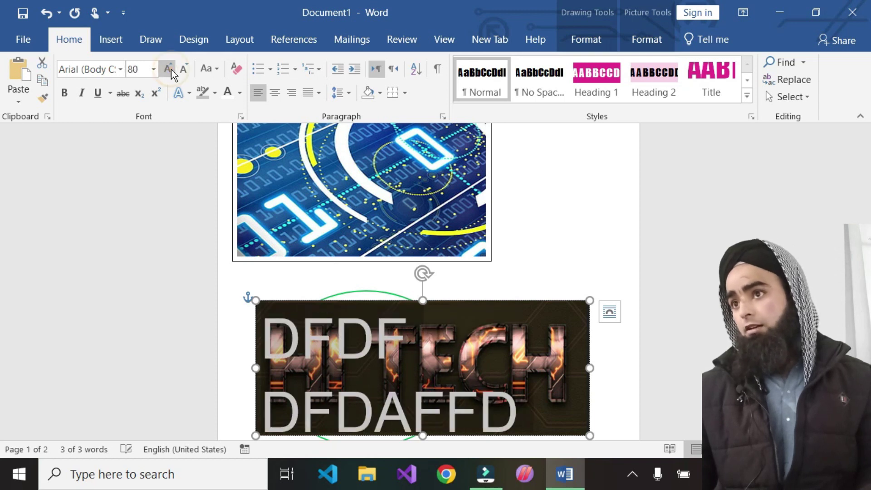
pyautogui.click(352, 204)
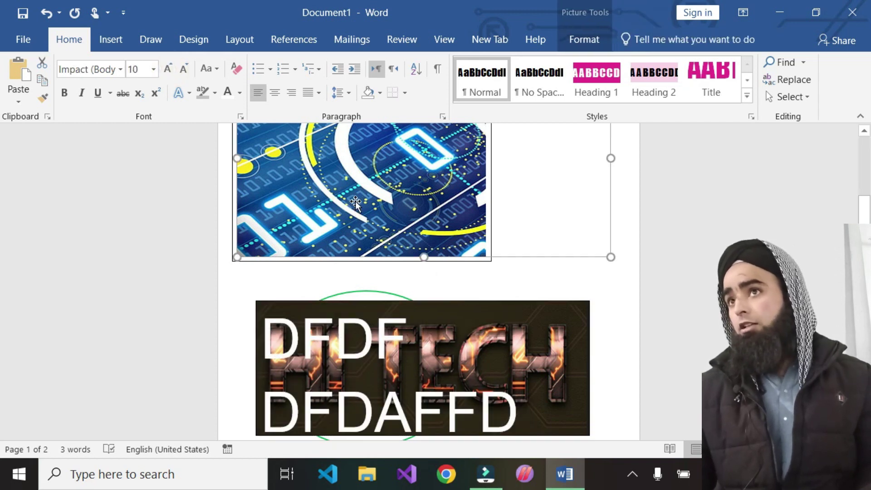
pyautogui.hotkey('ctrl', 'z')
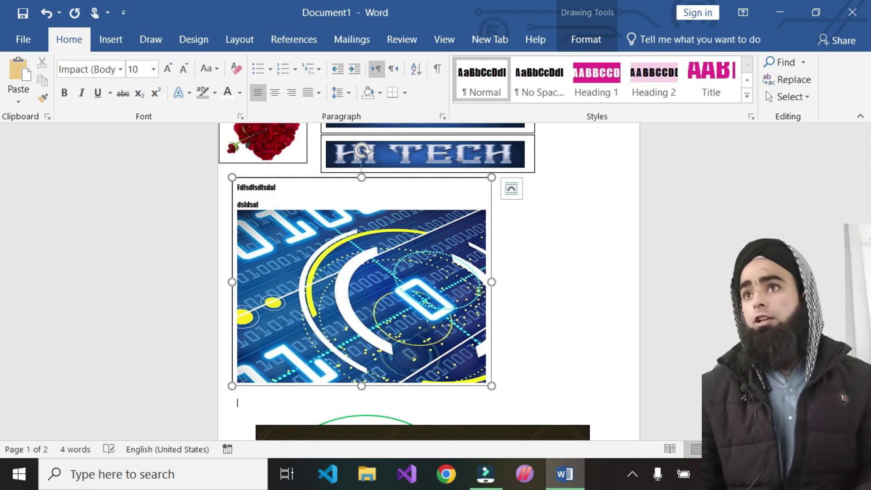
# Type 'asdf asdf dsaf dfs' as extra lines above the circuit picture.
pyautogui.write('asdf asdf dsaf')
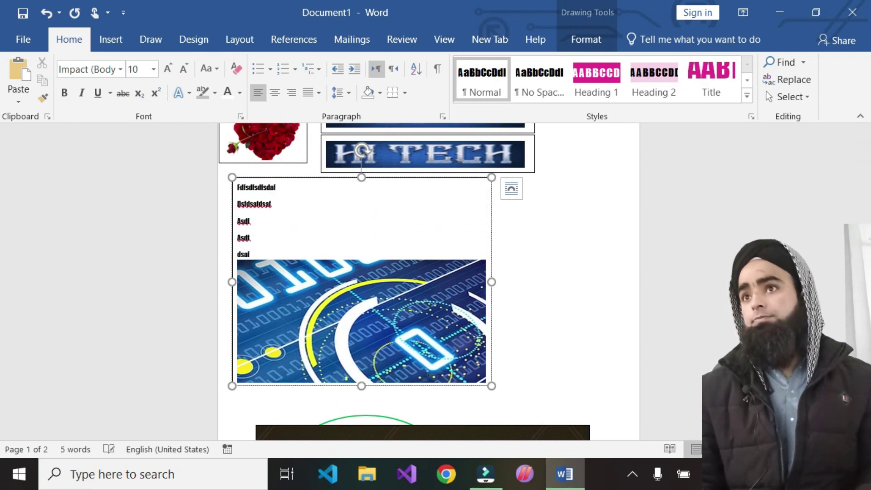
pyautogui.write(' dfs')
pyautogui.scroll(-2, 195, 200)
pyautogui.scroll(-3, 237, 270)
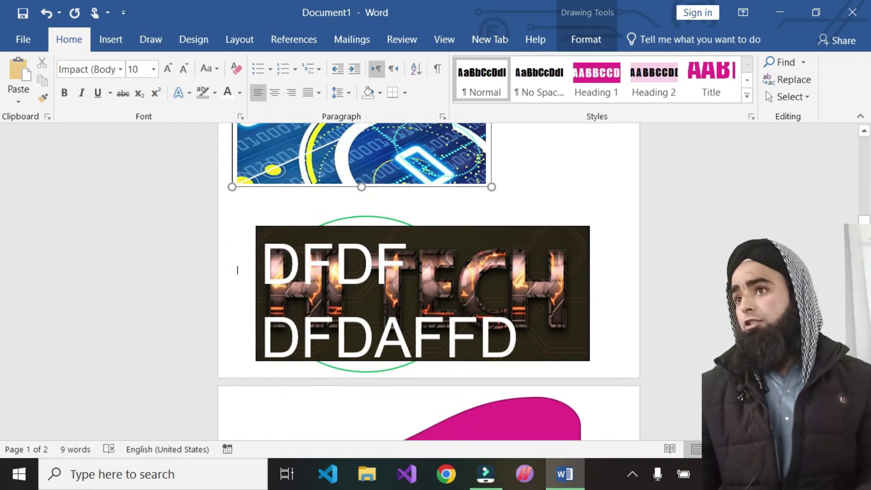
pyautogui.scroll(3, 334, 263)
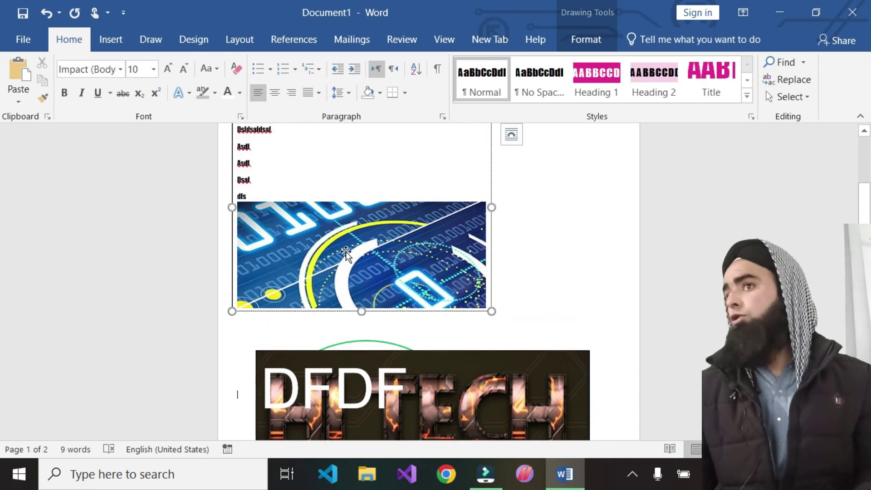
# Crop the circuit picture to a thin strip by shortening its box, then return to page 2.
pyautogui.moveTo(360, 308); pyautogui.dragTo(349, 224)
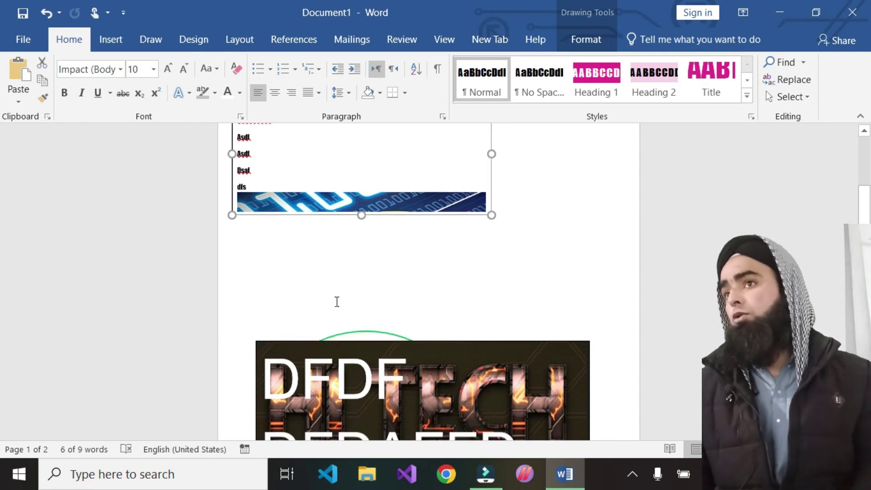
pyautogui.scroll(-5, 346, 311)
pyautogui.scroll(-4, 446, 258)
pyautogui.scroll(-4, 442, 267)
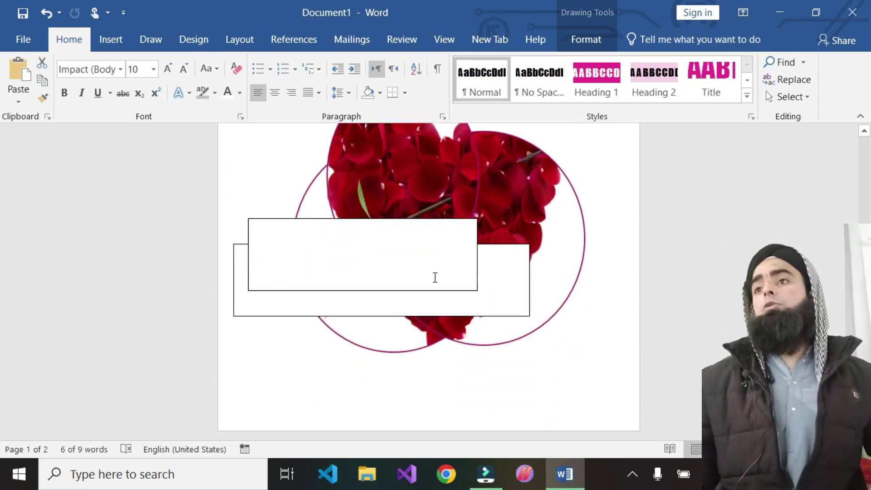
pyautogui.scroll(5, 282, 340)
# Fill the upper text box over the rose heart with a grey From Center radial gradient.
pyautogui.scroll(-3, 304, 412)
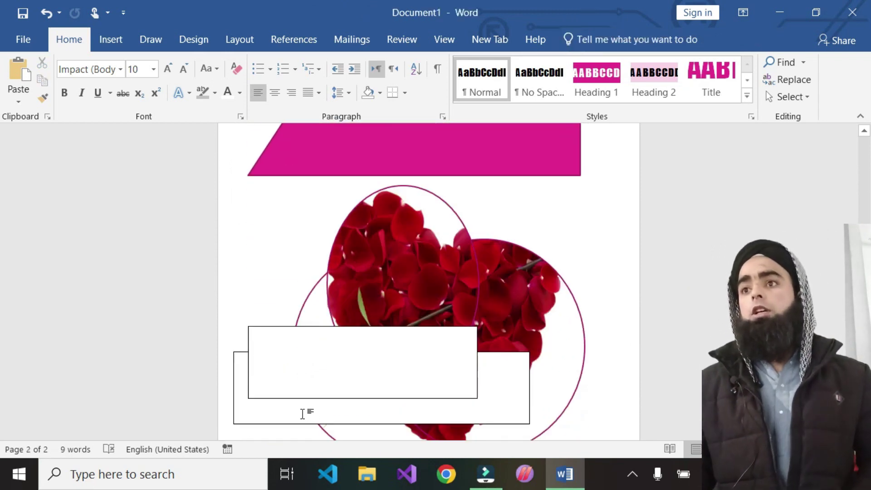
pyautogui.scroll(-1, 304, 412)
pyautogui.click(290, 302)
pyautogui.click(583, 40)
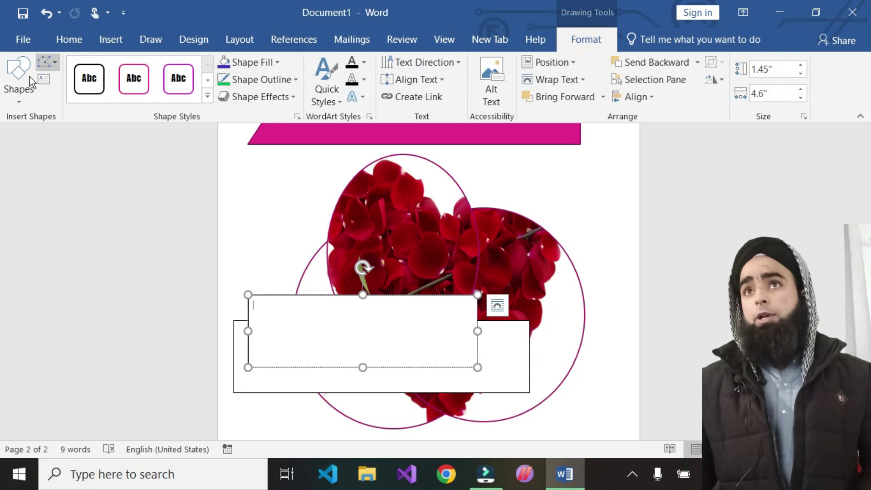
pyautogui.click(272, 63)
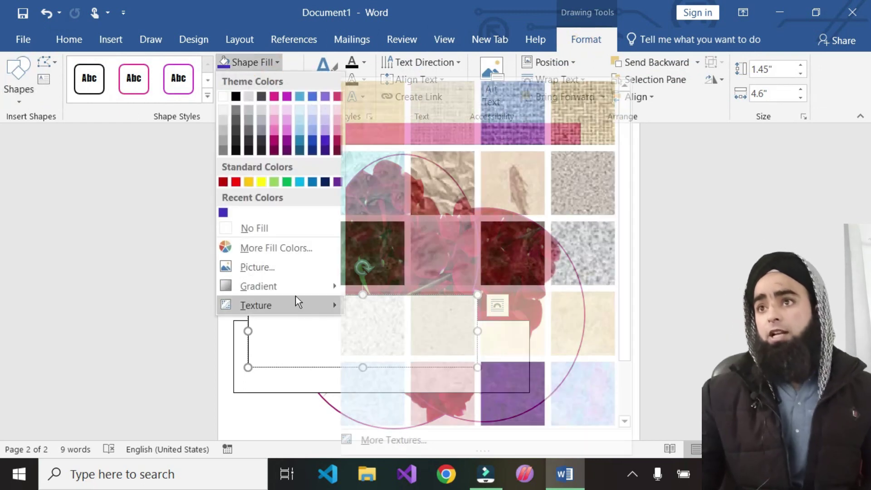
pyautogui.moveTo(259, 286)
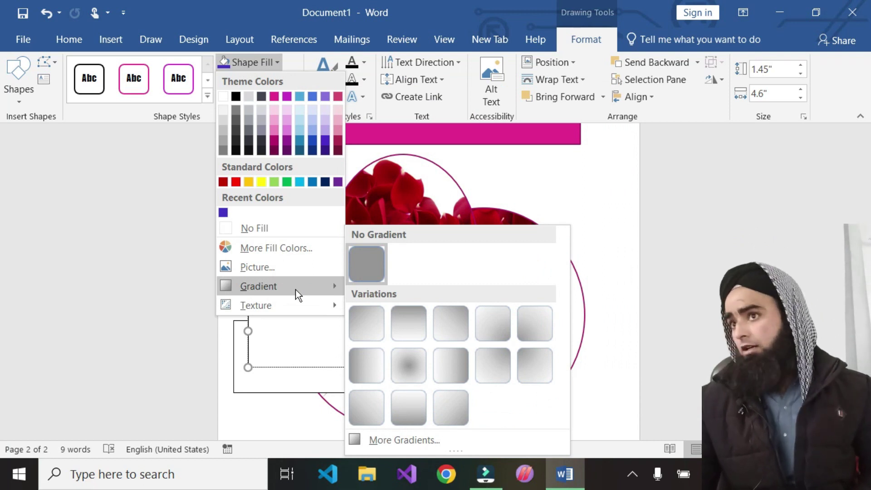
pyautogui.click(404, 367)
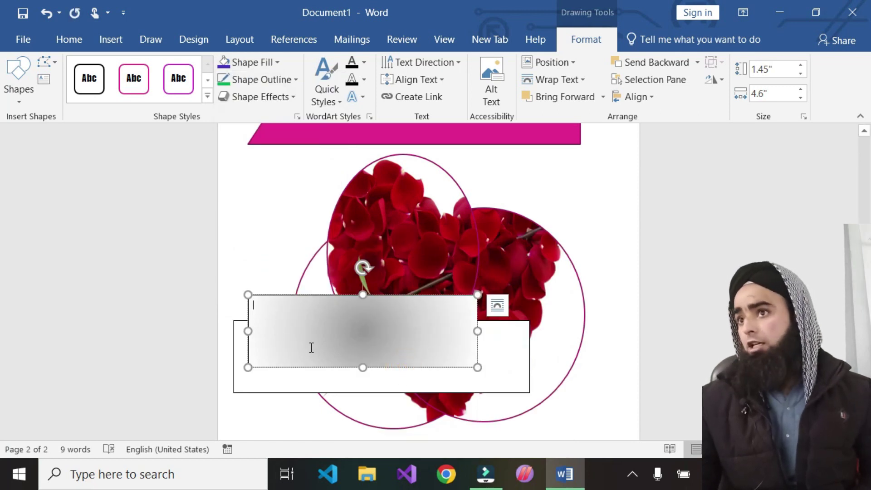
# Open the More Gradients settings for the text box's fill.
pyautogui.click(606, 37)
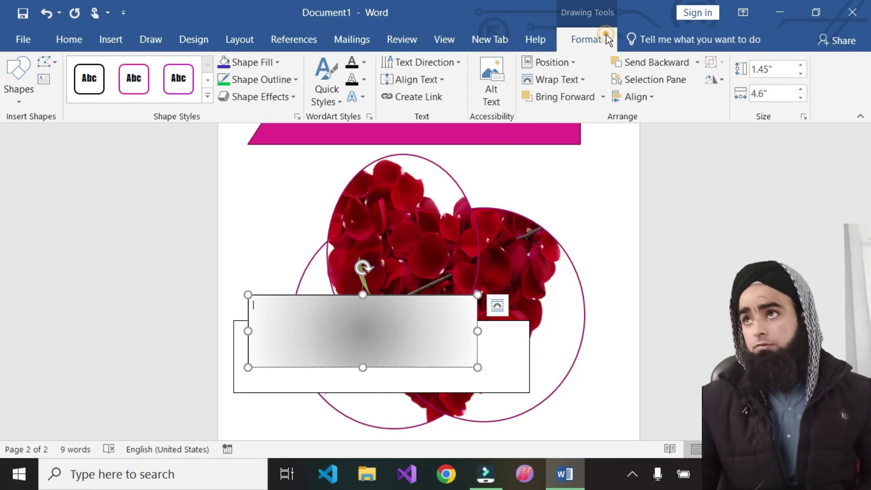
pyautogui.click(280, 66)
pyautogui.moveTo(259, 286)
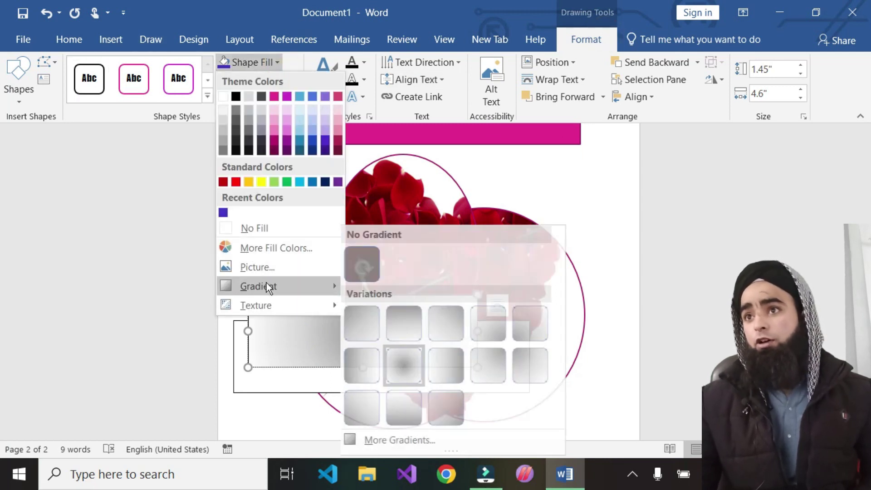
pyautogui.click(390, 440)
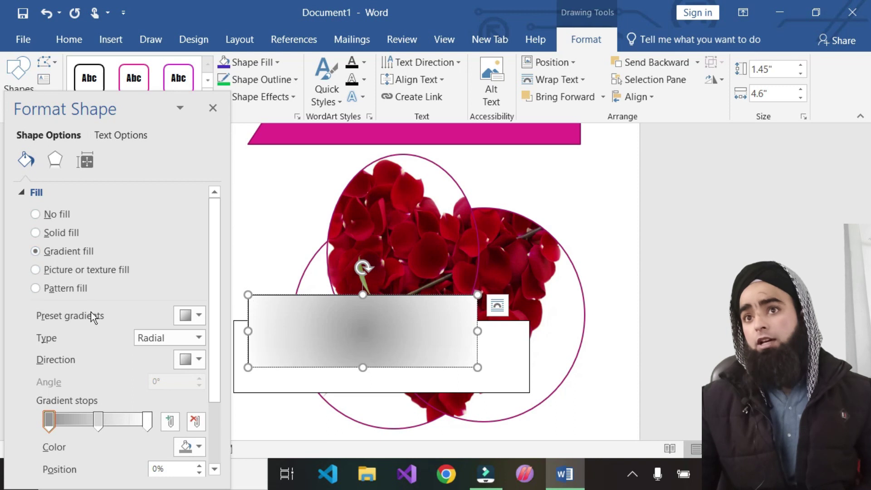
# Set the gradient stops to purple, white at 60%, and purple at 100%.
pyautogui.scroll(-1, 156, 340)
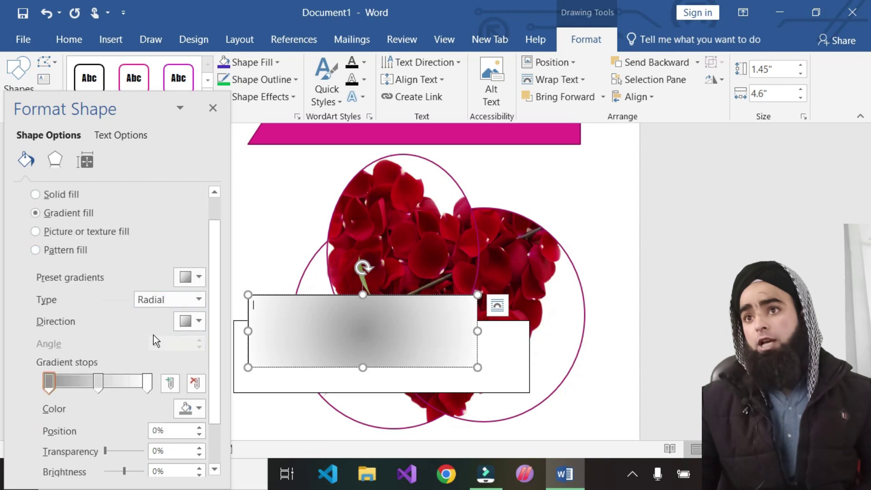
pyautogui.click(194, 402)
pyautogui.click(180, 377)
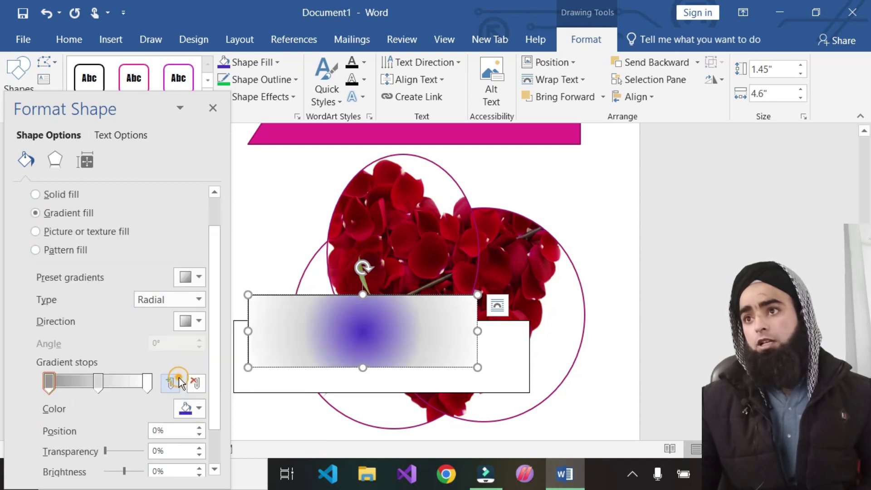
pyautogui.scroll(1, 132, 336)
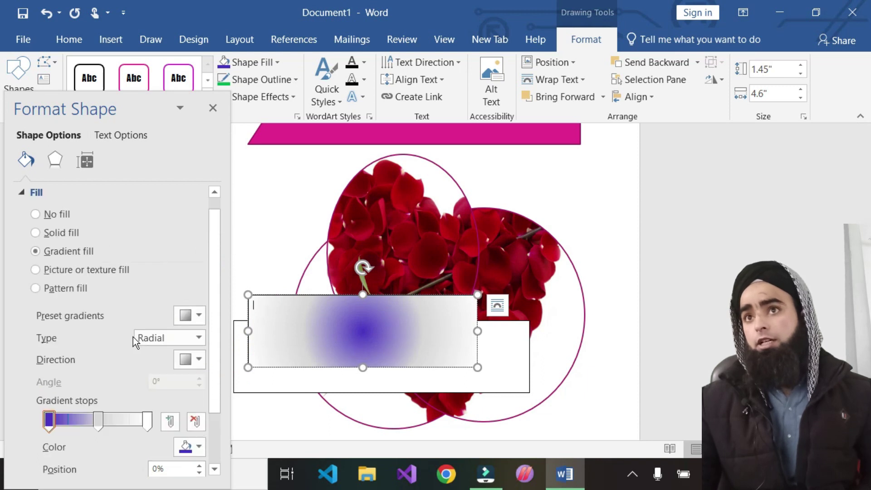
pyautogui.scroll(-2, 100, 348)
pyautogui.moveTo(100, 347); pyautogui.dragTo(111, 342)
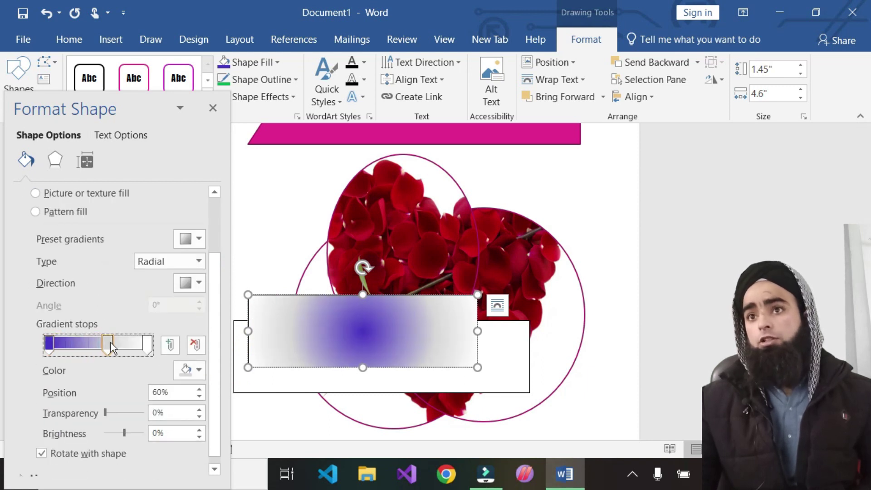
pyautogui.click(200, 370)
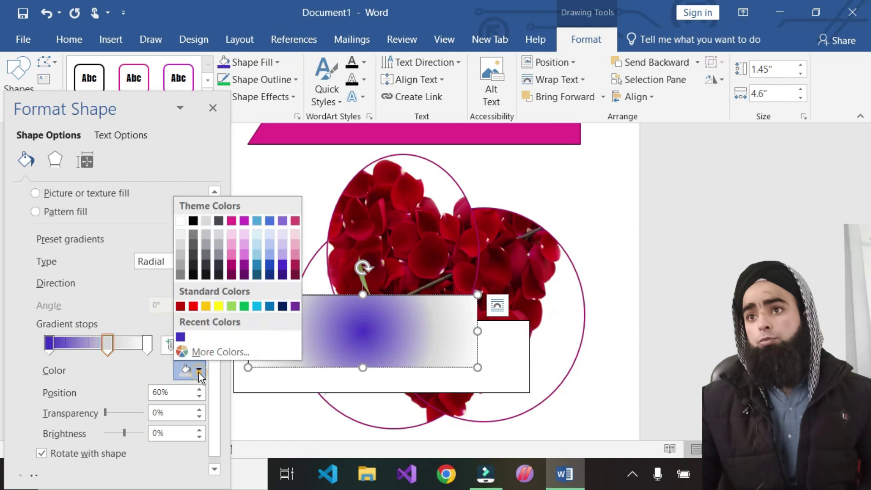
pyautogui.click(180, 221)
pyautogui.click(147, 344)
pyautogui.click(196, 375)
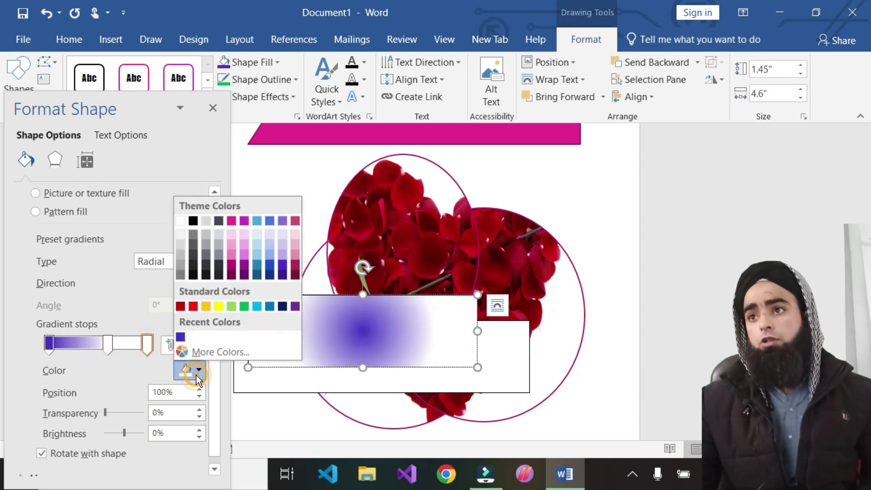
pyautogui.click(180, 337)
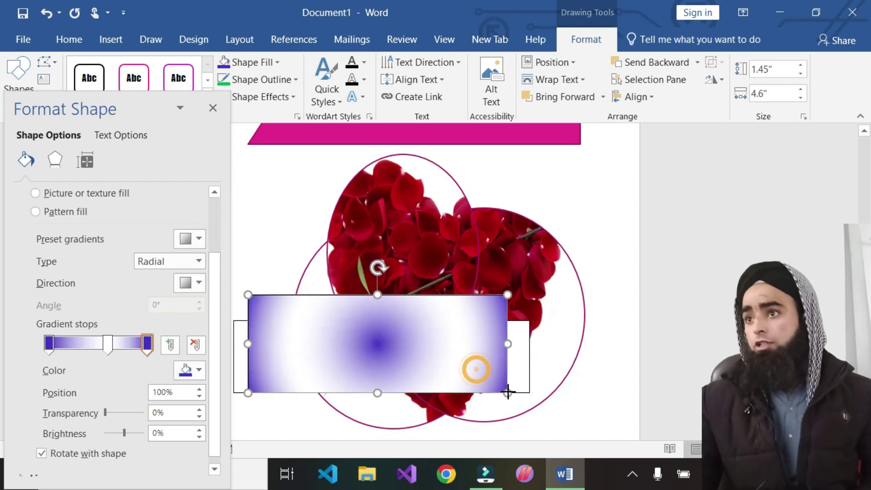
# Resize the gradient box to 2.36 by 5.65 inches and clear the test text inside it.
pyautogui.moveTo(476, 368); pyautogui.dragTo(529, 412)
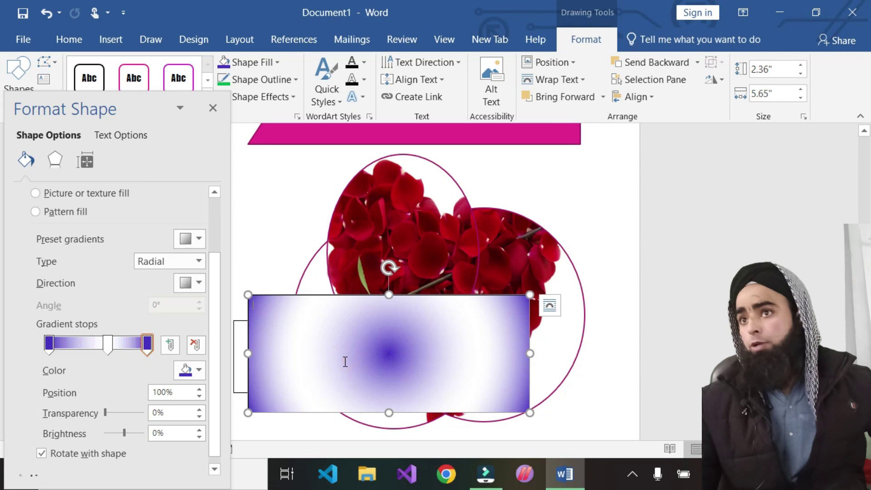
pyautogui.write('jksdfasdfjk jksdf sdfjbasdfsdujb safsadf')
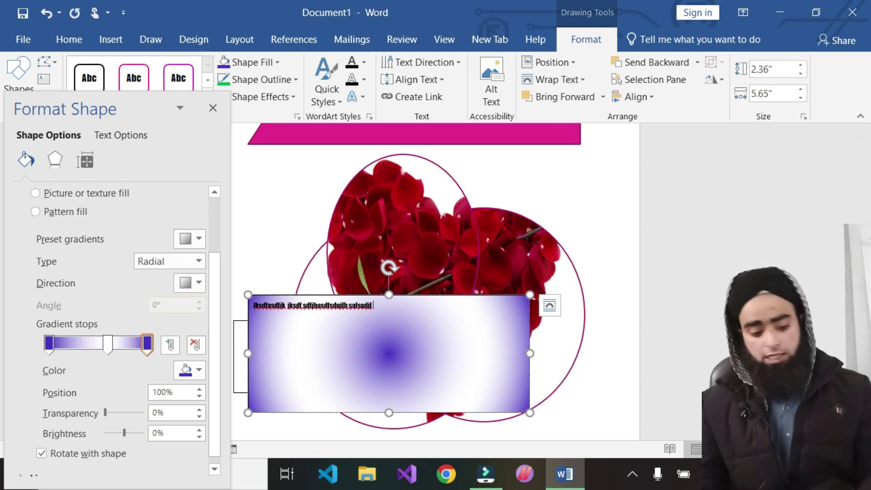
pyautogui.hotkey('ctrl', 'a')
pyautogui.press('Delete')
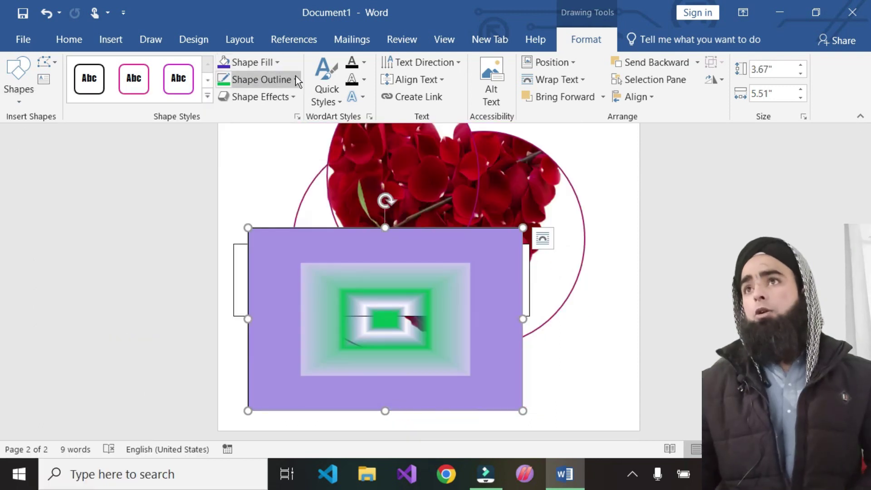
# Give the purple rectangle a red outline and enlarge it to 3.88 by 5.81 inches.
pyautogui.click(295, 79)
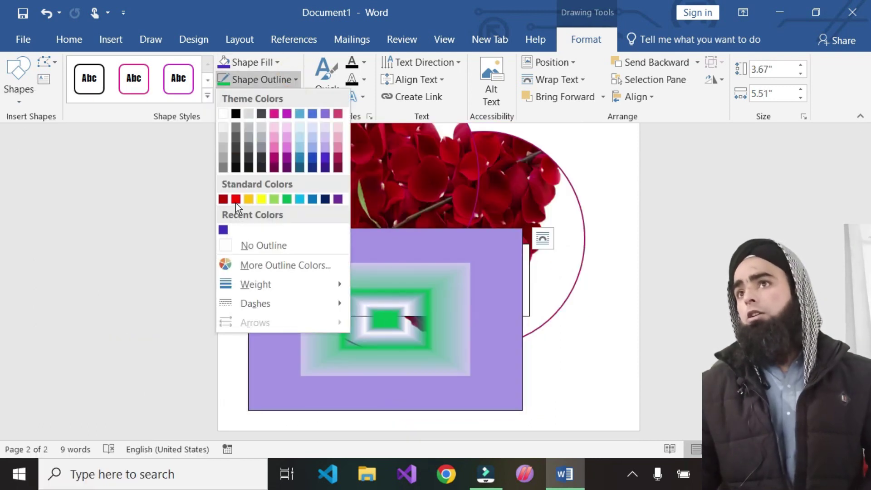
pyautogui.click(236, 200)
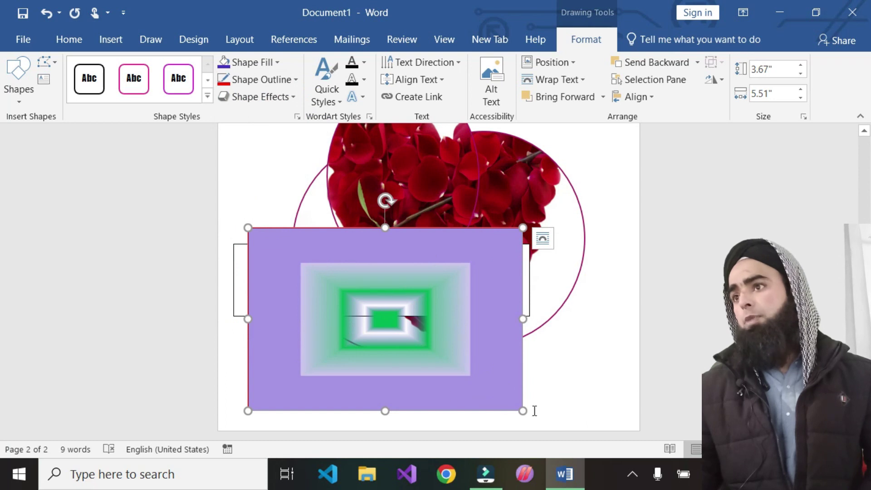
pyautogui.moveTo(522, 411); pyautogui.dragTo(537, 421)
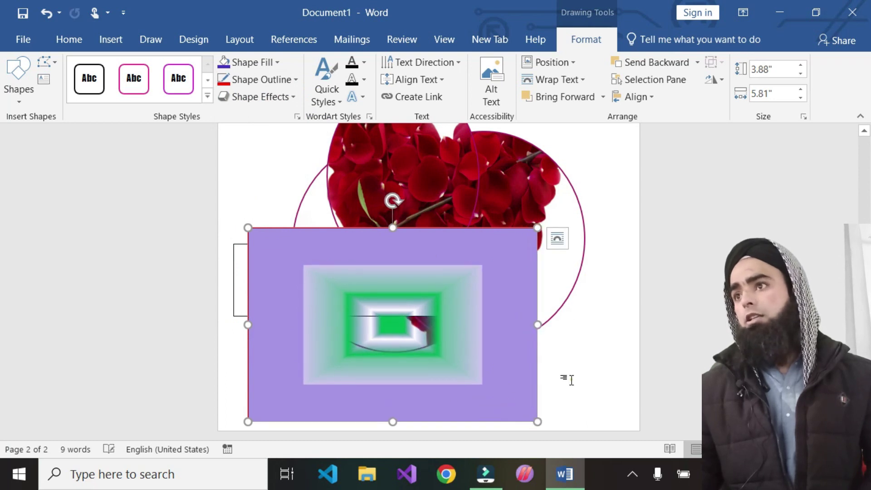
pyautogui.click(570, 379)
pyautogui.scroll(-5, 550, 395)
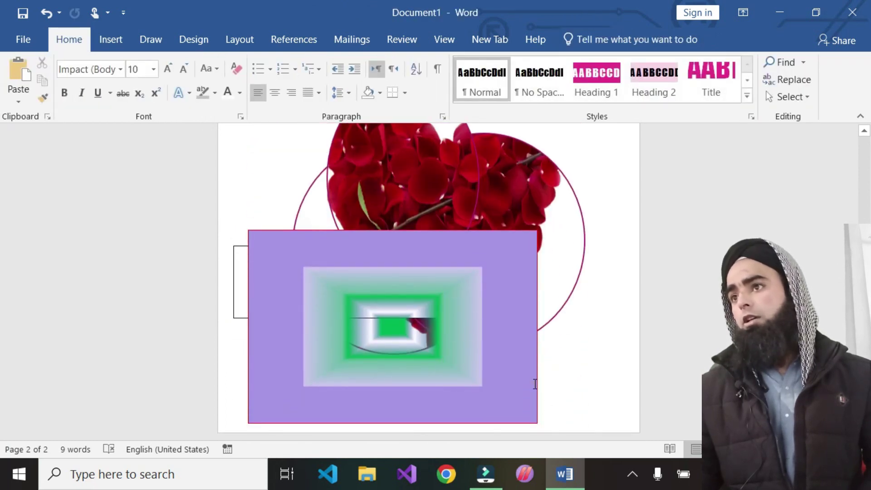
# Make the rectangle's red outline 6 pt thick.
pyautogui.click(534, 384)
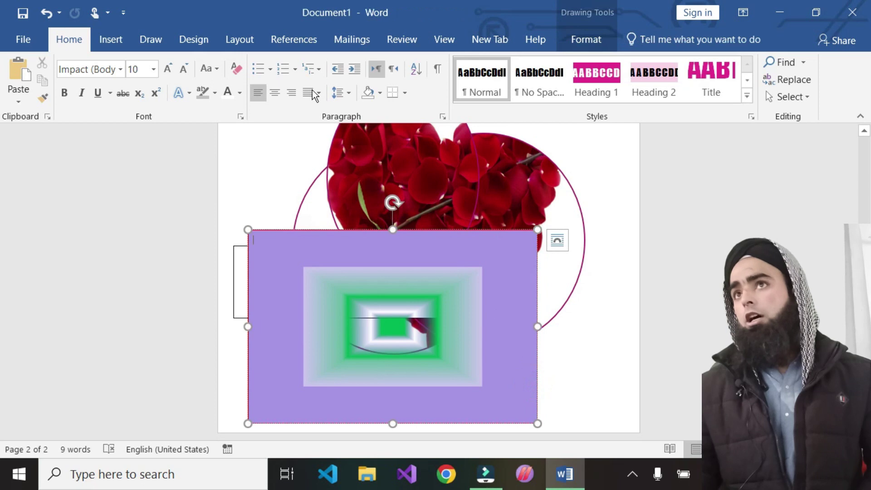
pyautogui.click(586, 40)
pyautogui.click(265, 76)
pyautogui.moveTo(255, 284)
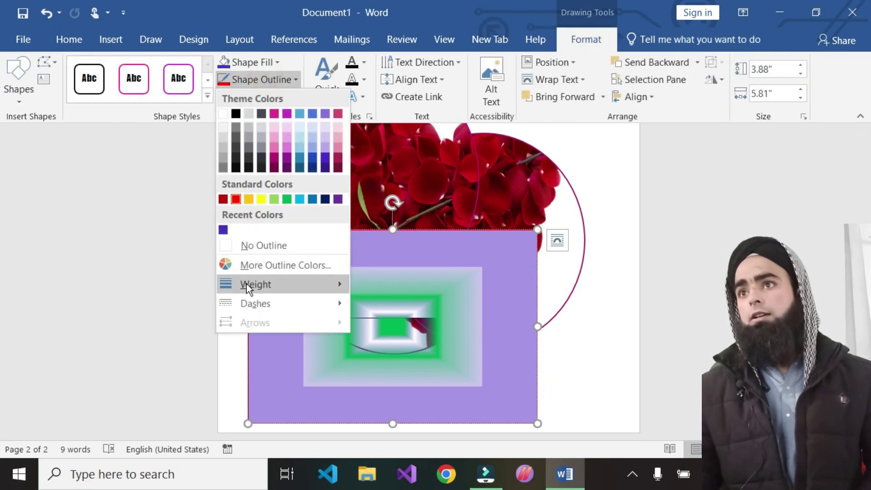
pyautogui.click(415, 415)
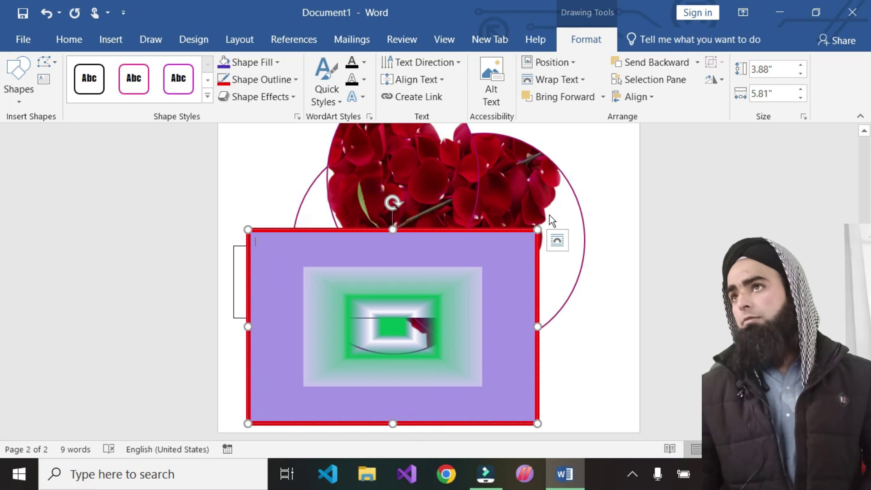
pyautogui.click(290, 79)
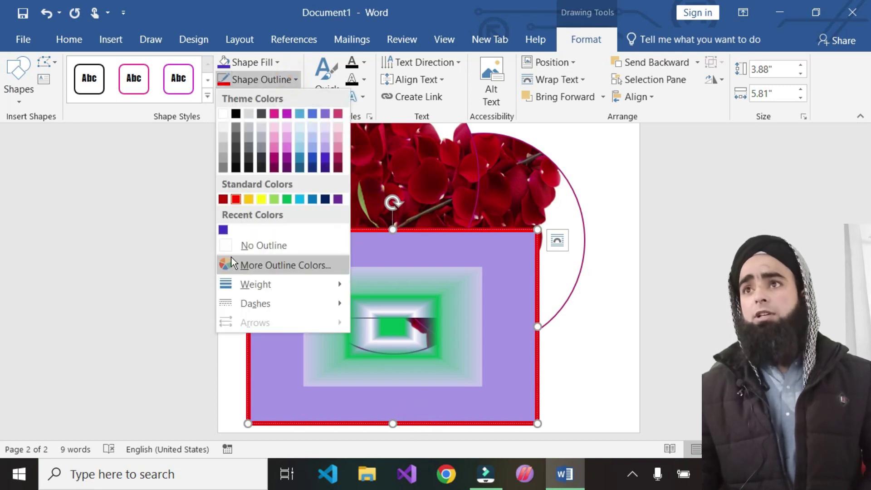
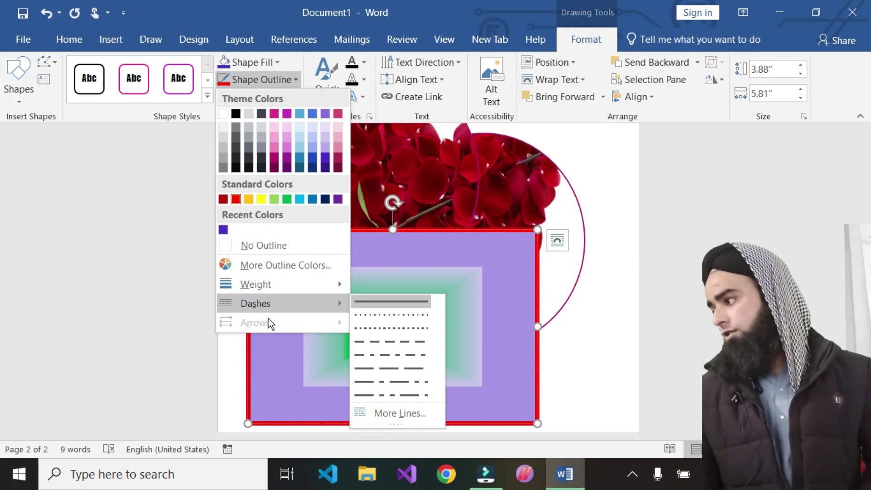
# Give the purple gradient rectangle a tilted 3-D preset effect.
pyautogui.moveTo(255, 284)
pyautogui.click(527, 323)
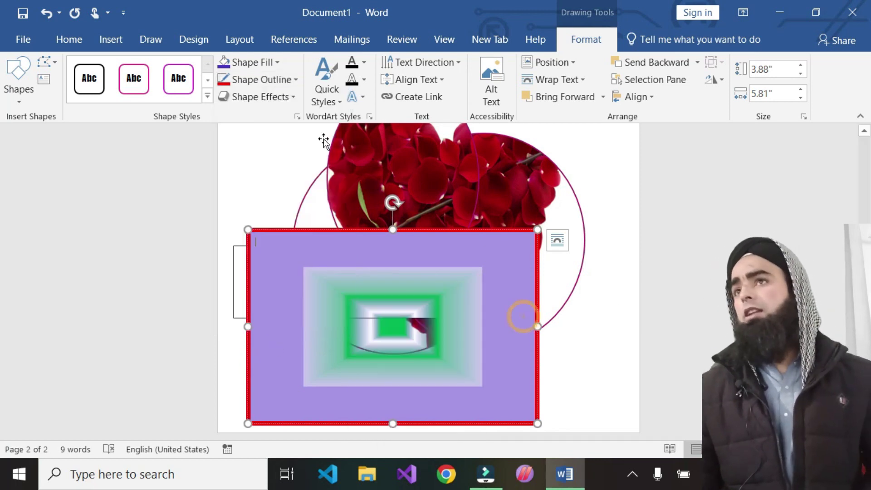
pyautogui.click(236, 98)
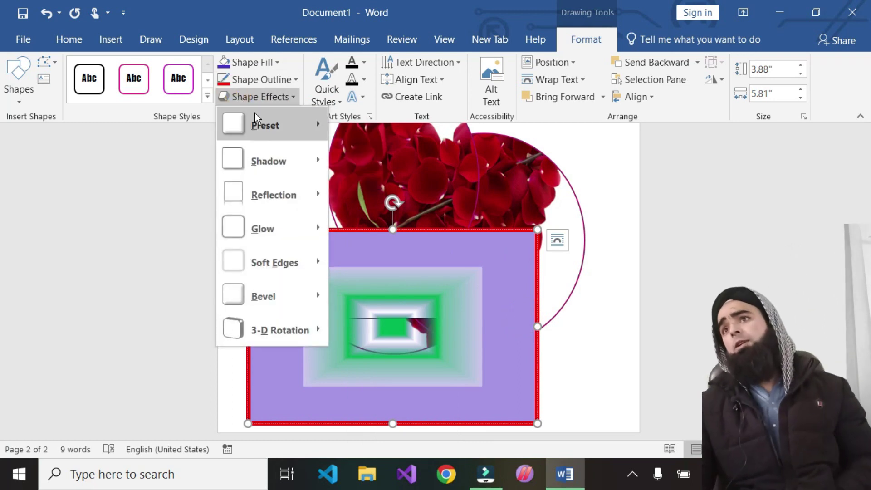
pyautogui.moveTo(272, 125)
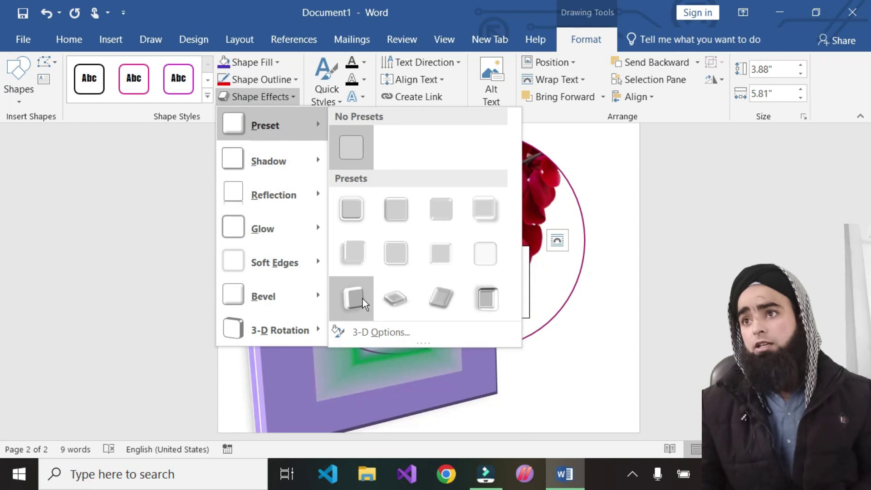
pyautogui.click(363, 302)
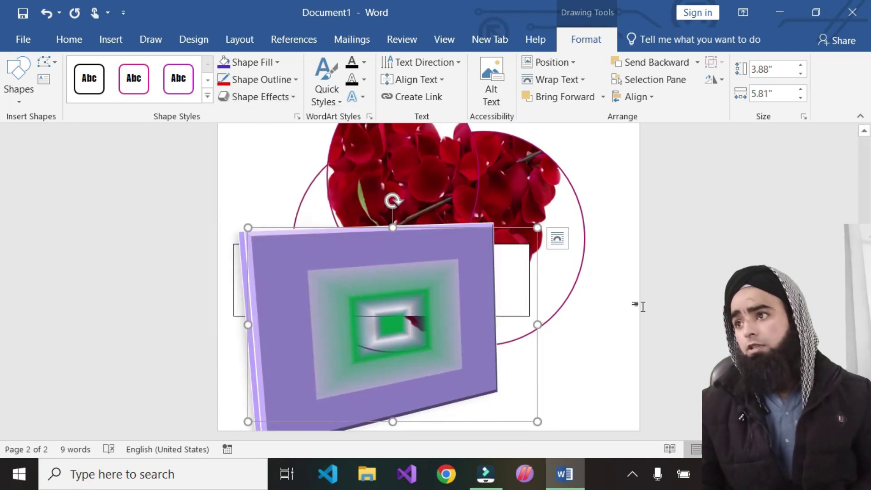
# Insert a blank page and drag the rectangle down onto page 2.
pyautogui.click(110, 39)
pyautogui.click(9, 83)
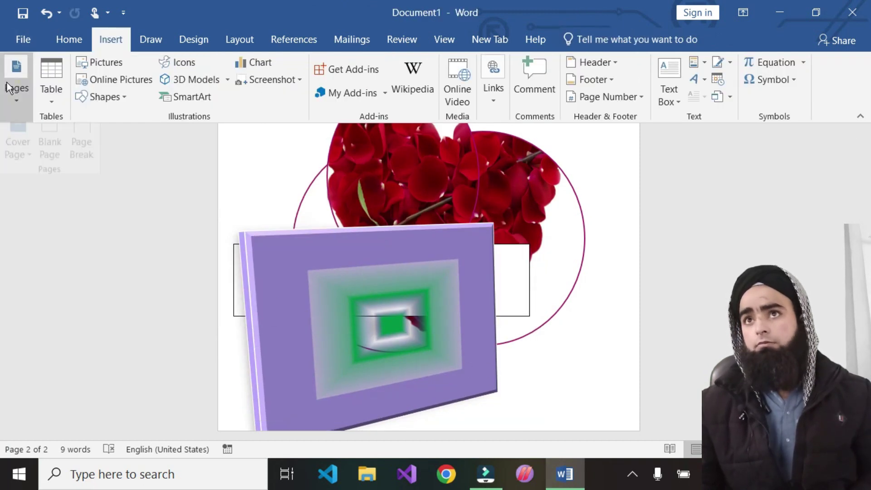
pyautogui.click(50, 130)
pyautogui.scroll(-10, 462, 281)
pyautogui.moveTo(307, 230)
pyautogui.mouseDown()
pyautogui.moveTo(312, 112)
pyautogui.moveTo(404, 126)
pyautogui.mouseUp()
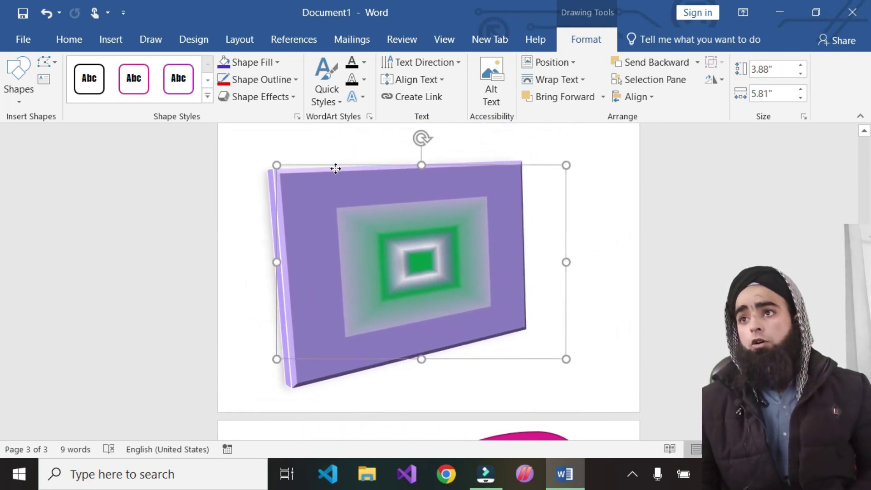
pyautogui.moveTo(404, 126); pyautogui.dragTo(296, 188)
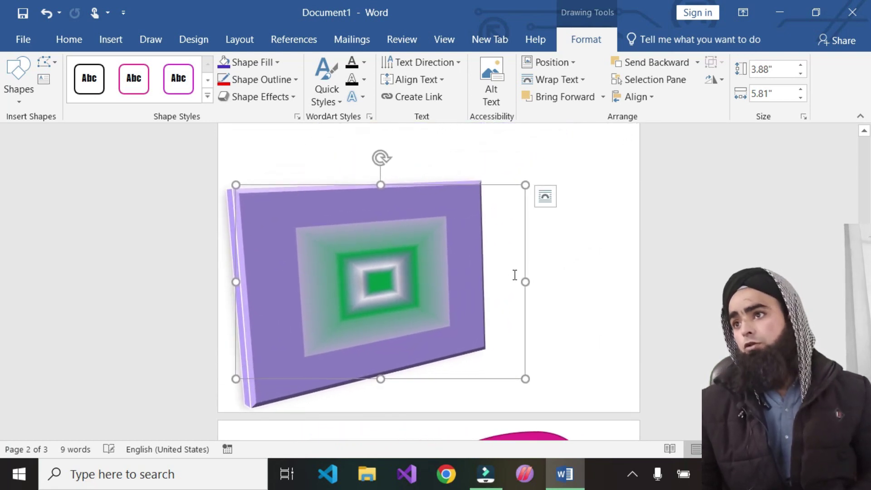
pyautogui.click(568, 282)
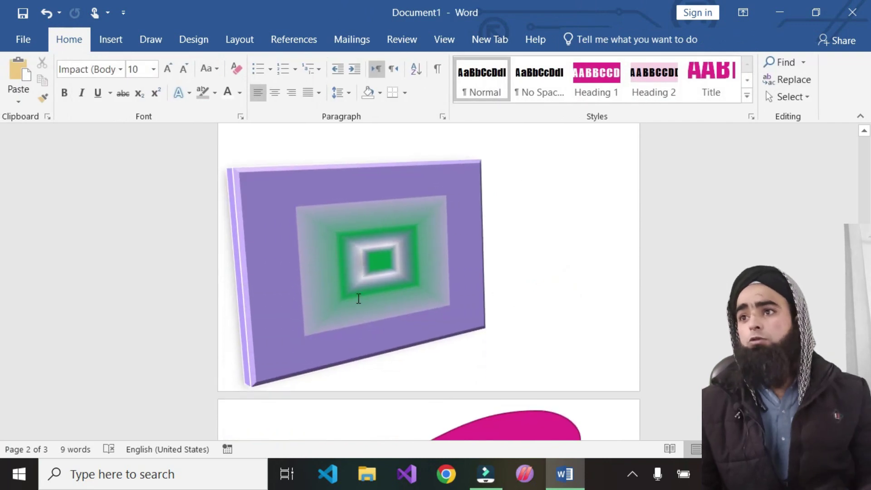
pyautogui.keyDown('ctrl'); pyautogui.scroll(5, 339, 293); pyautogui.keyUp('ctrl')
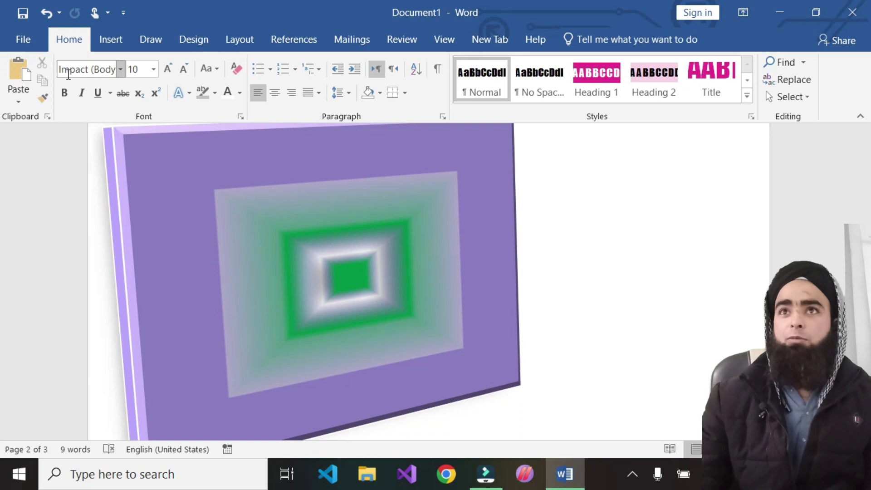
# Reselect the 3-D rectangle and bring up its Shape Effects presets.
pyautogui.click(390, 256)
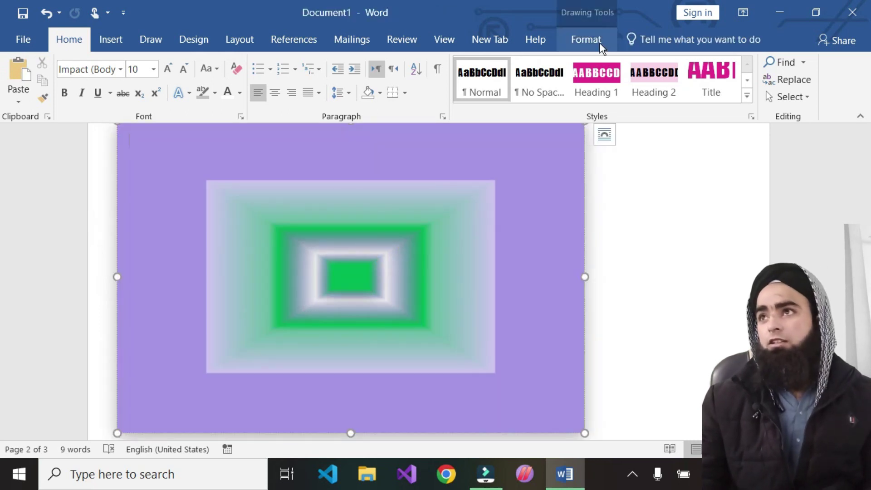
pyautogui.click(586, 39)
pyautogui.click(256, 96)
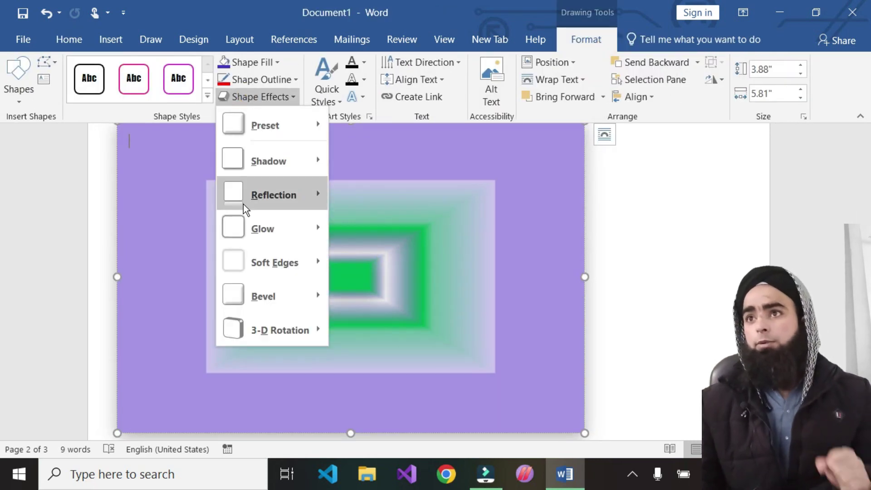
pyautogui.moveTo(270, 125)
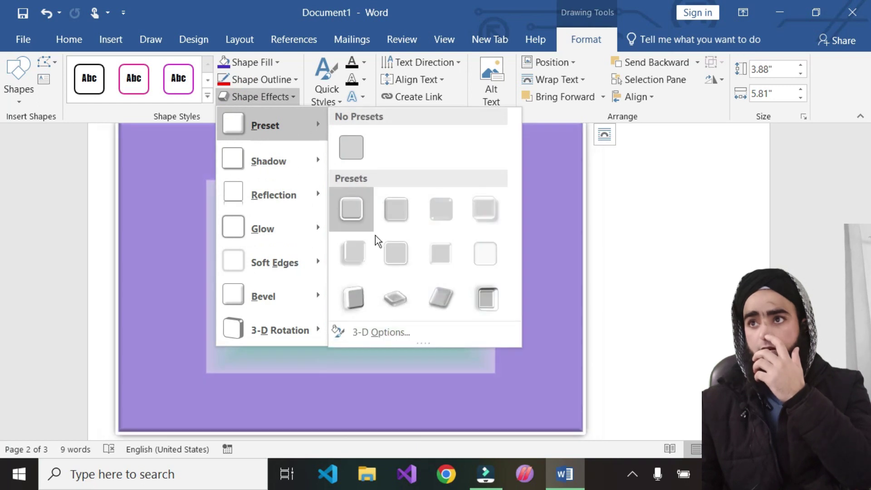
# Apply a flat-lying 3-D preset to the rectangle and add an outer shadow.
pyautogui.click(394, 298)
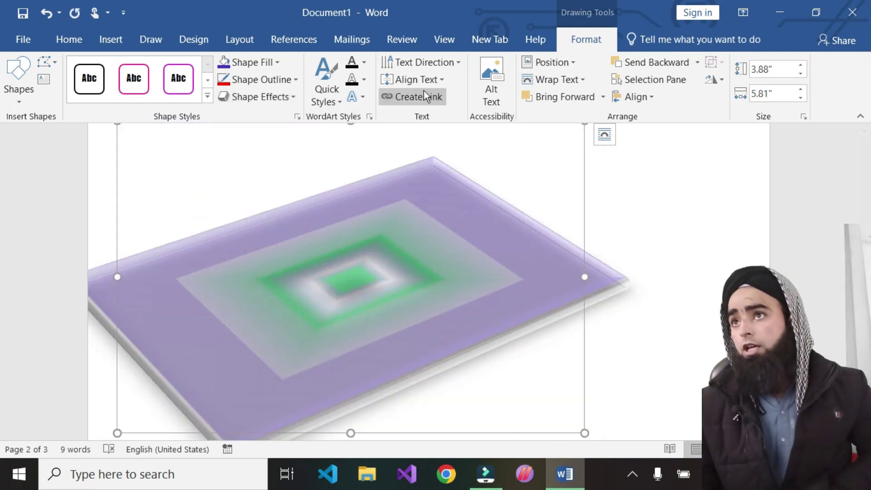
pyautogui.click(273, 97)
pyautogui.moveTo(268, 161)
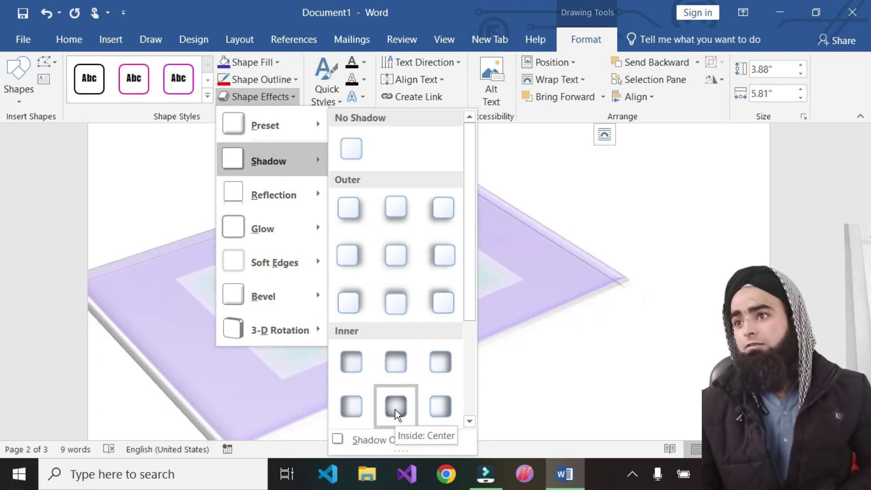
pyautogui.click(439, 305)
pyautogui.scroll(-3, 388, 327)
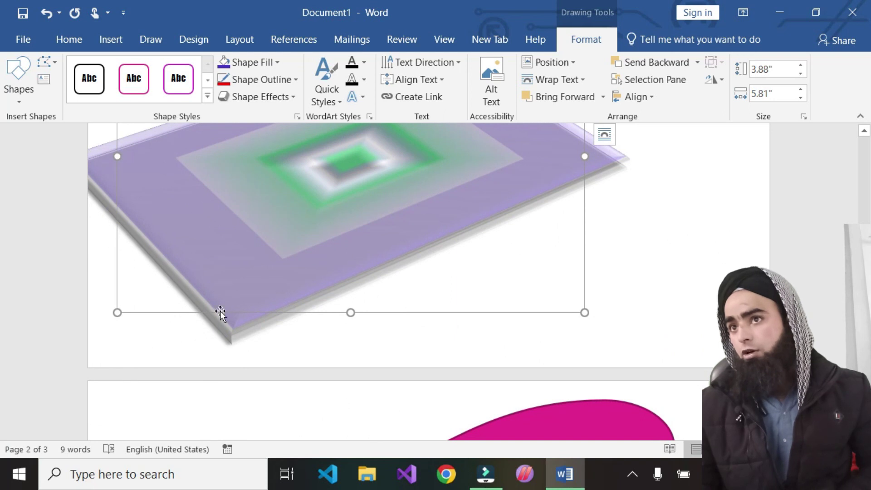
# Try a perspective shadow on the rectangle, then set it to No Shadow.
pyautogui.click(263, 103)
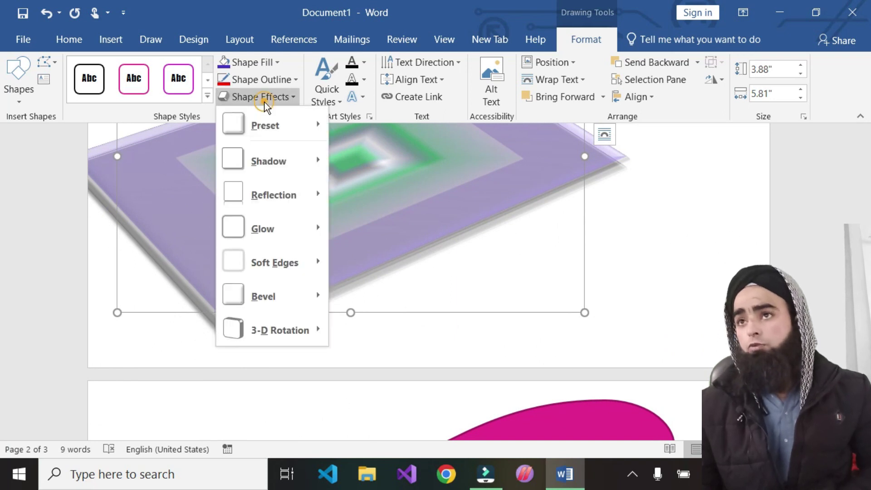
pyautogui.scroll(-3, 398, 272)
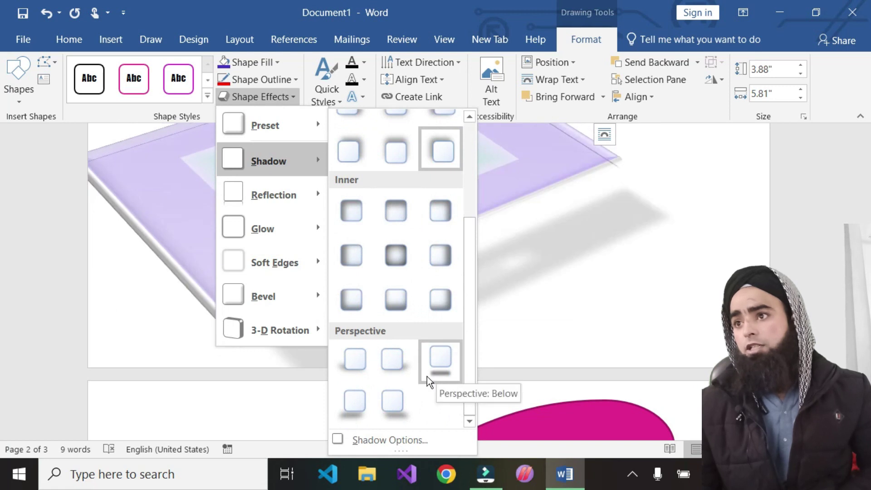
pyautogui.click(394, 399)
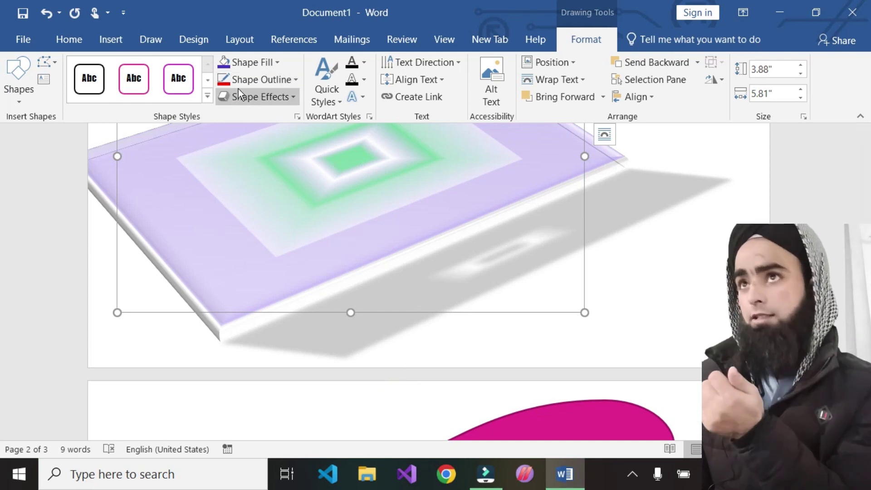
pyautogui.click(289, 96)
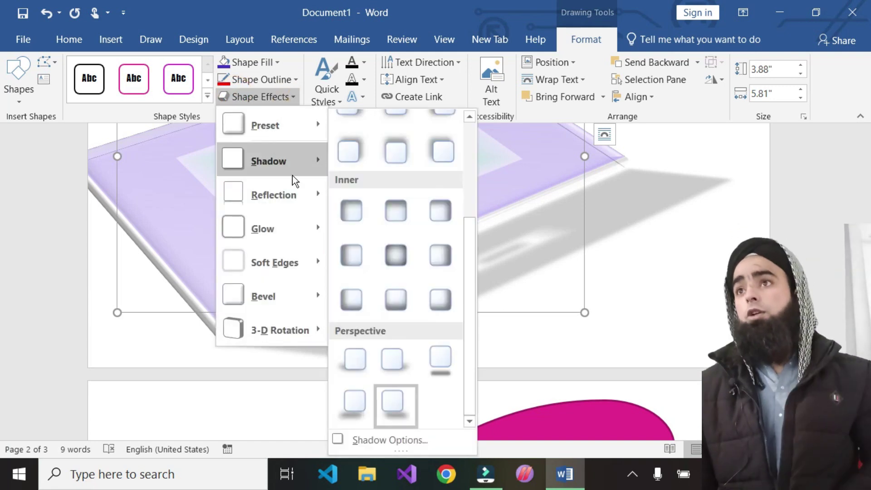
pyautogui.scroll(3, 406, 200)
pyautogui.click(354, 153)
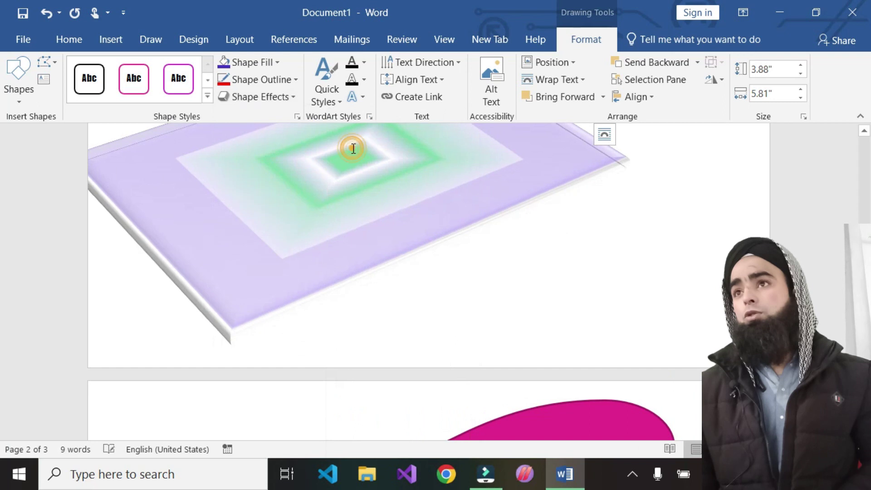
pyautogui.click(268, 97)
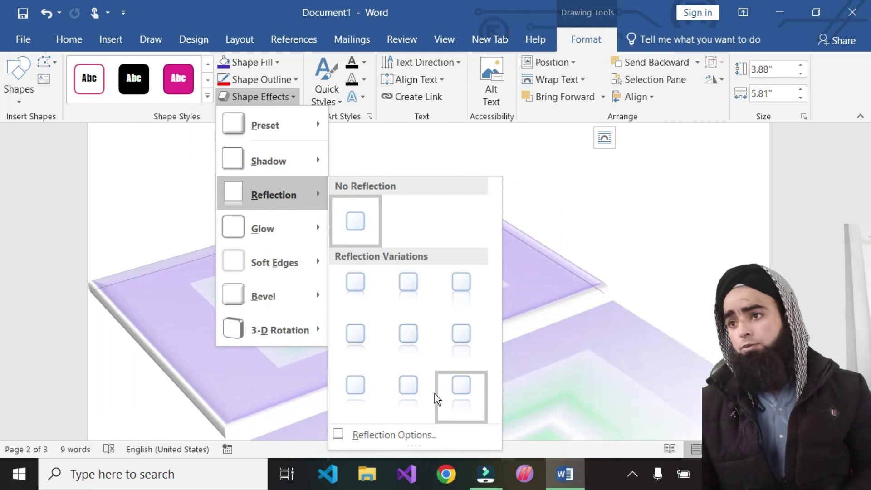
pyautogui.moveTo(268, 228)
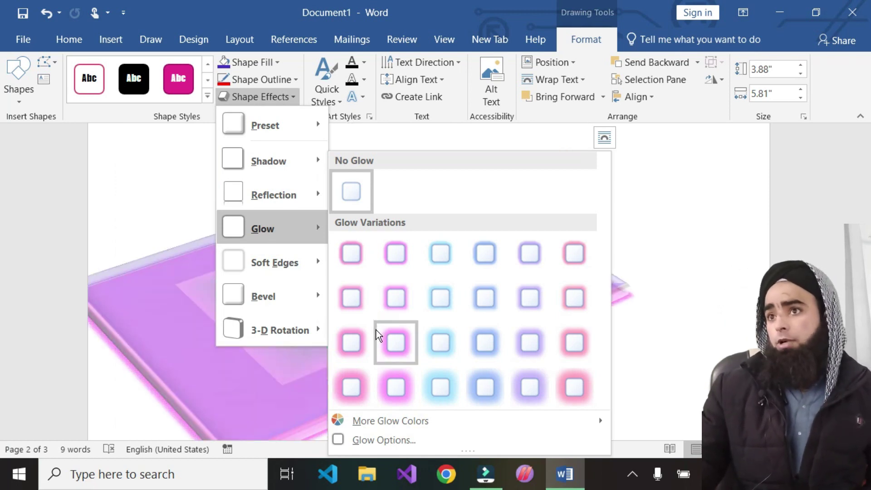
# Give the rectangle a pink glow and a yellow outline.
pyautogui.click(361, 374)
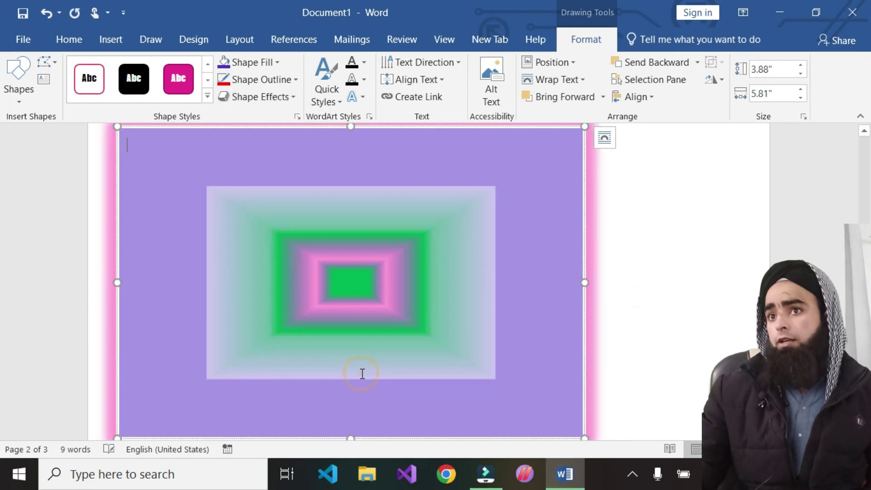
pyautogui.click(295, 80)
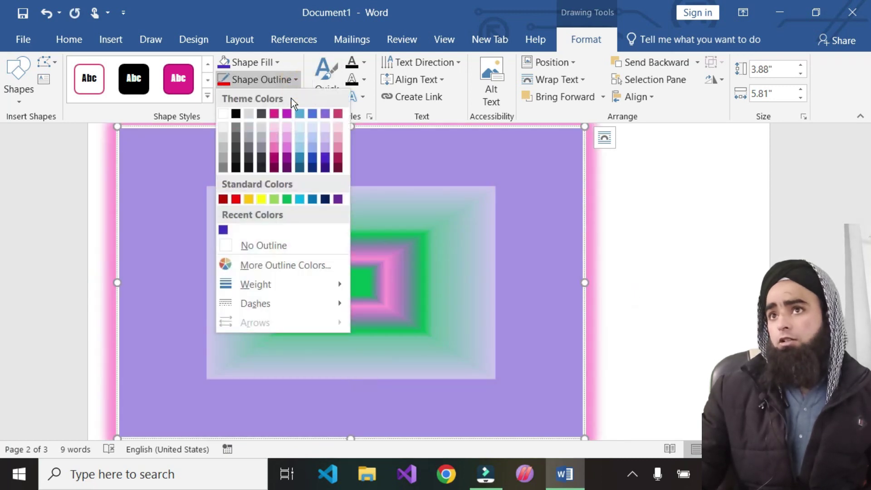
pyautogui.click(263, 199)
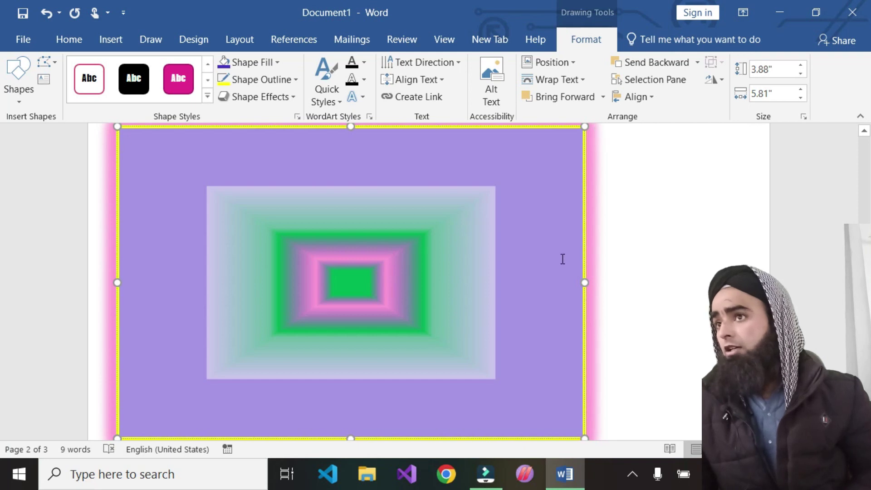
# Switch the glow to purple and undo the rectangle's 3-D rotation with Ctrl+Z.
pyautogui.scroll(3, 404, 268)
pyautogui.keyDown('ctrl'); pyautogui.scroll(-5, 401, 269); pyautogui.keyUp('ctrl')
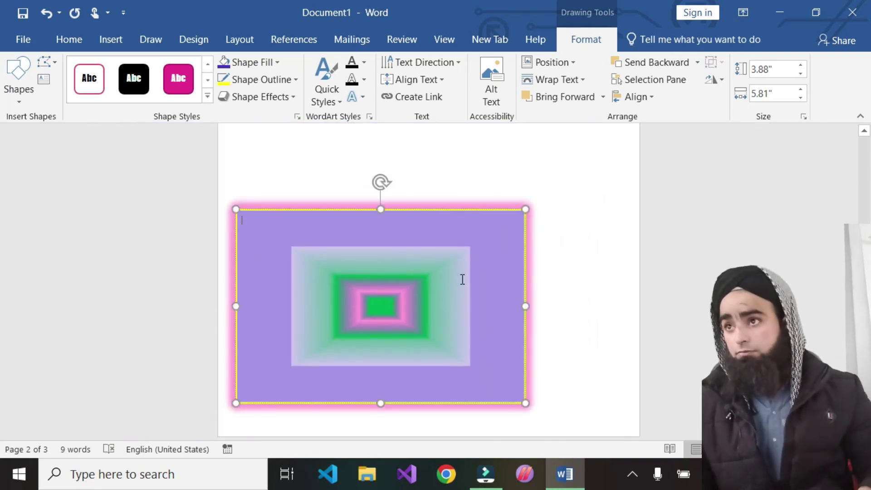
pyautogui.click(269, 98)
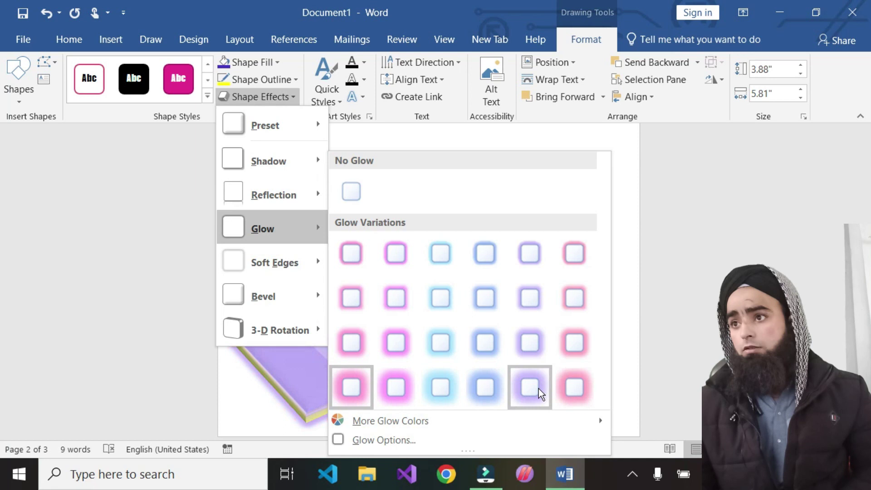
pyautogui.click(511, 385)
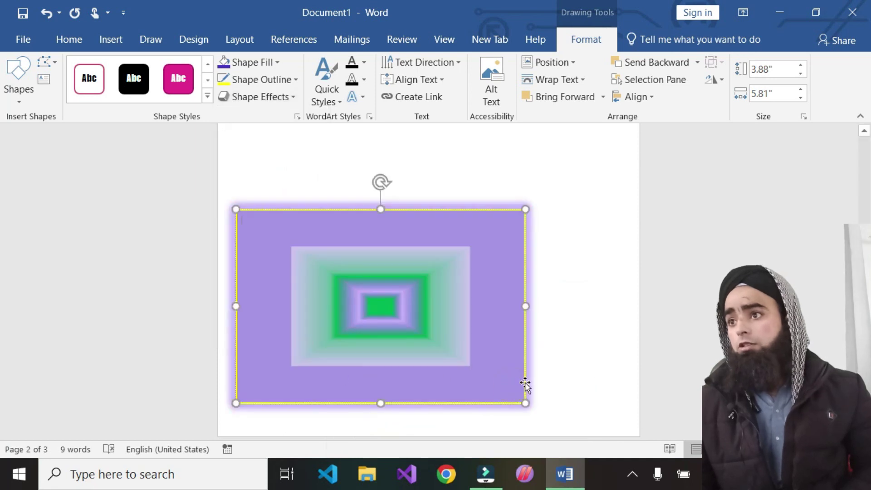
pyautogui.click(608, 383)
pyautogui.scroll(-5, 477, 323)
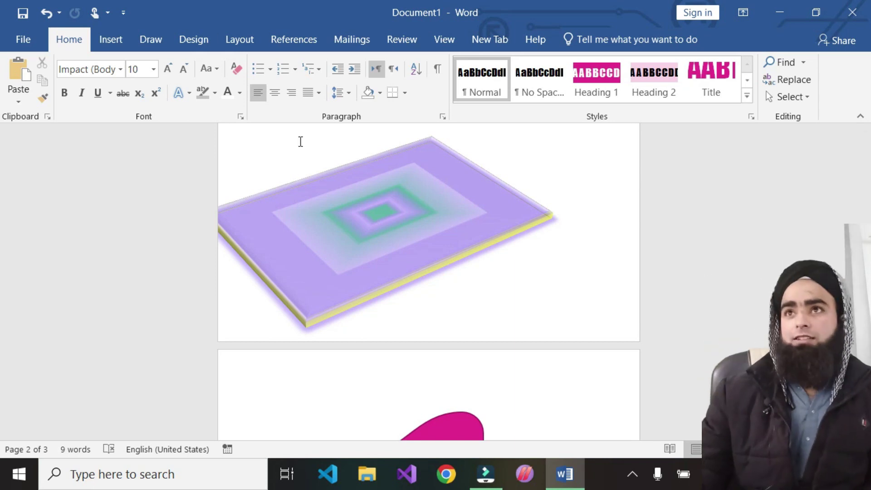
pyautogui.hotkey('ctrl', 'z')
pyautogui.scroll(3, 317, 132)
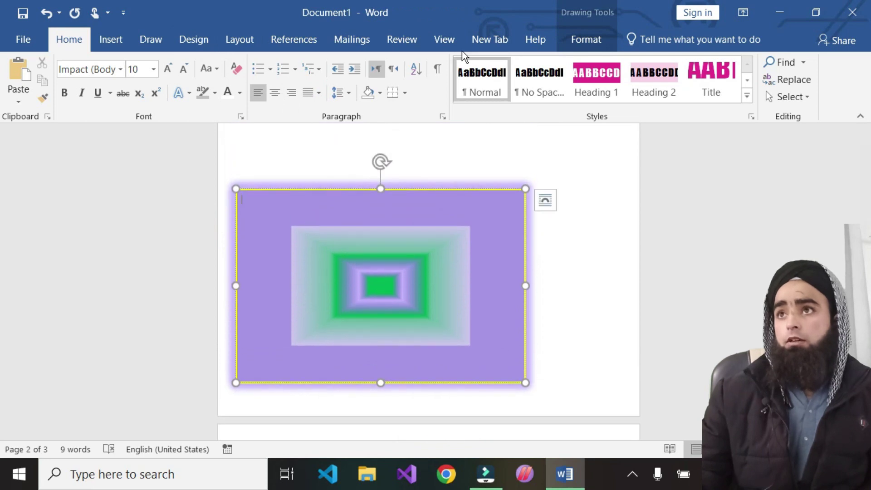
# Clear the 3-D preset, shadow and reflection from the rectangle.
pyautogui.click(579, 39)
pyautogui.click(260, 96)
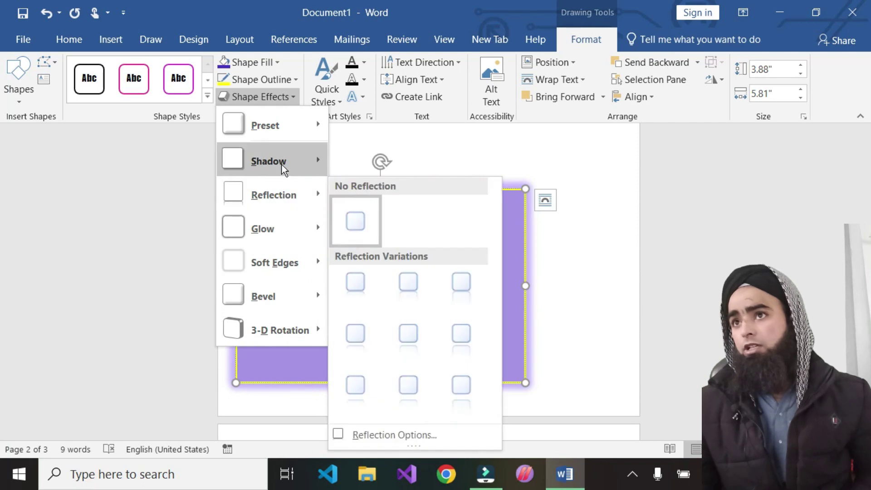
pyautogui.moveTo(269, 126)
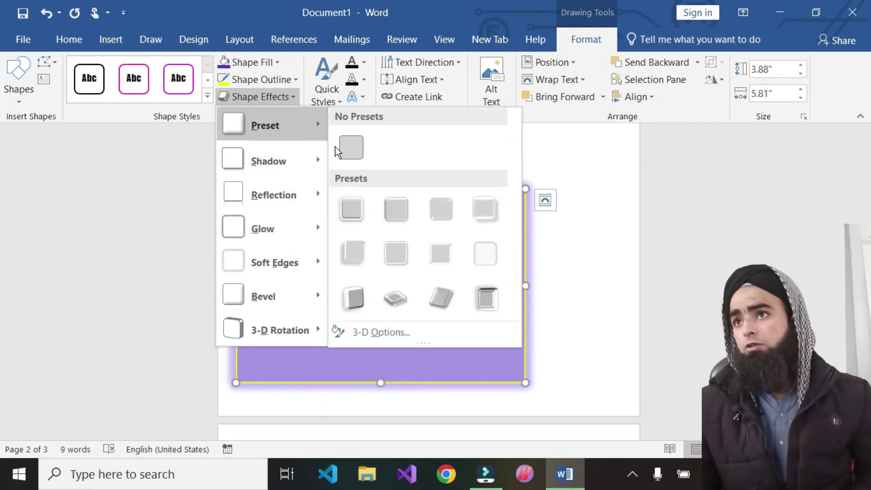
pyautogui.click(339, 148)
pyautogui.click(271, 97)
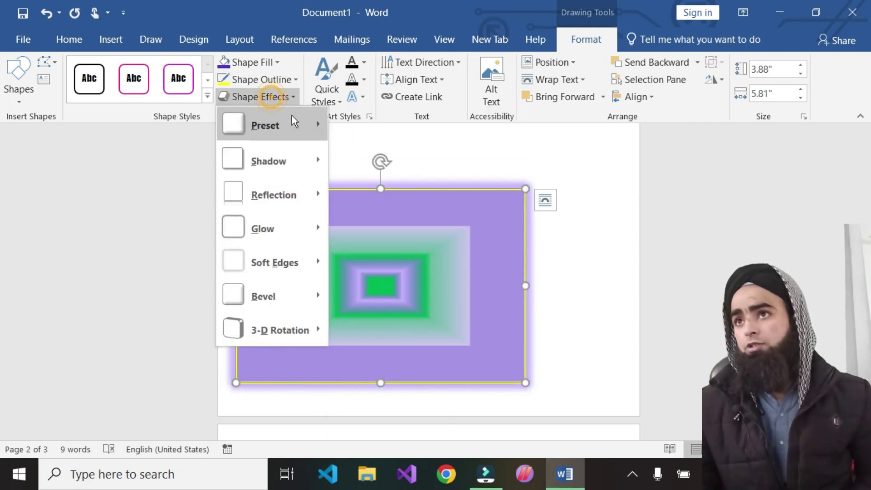
pyautogui.moveTo(269, 160)
pyautogui.click(340, 148)
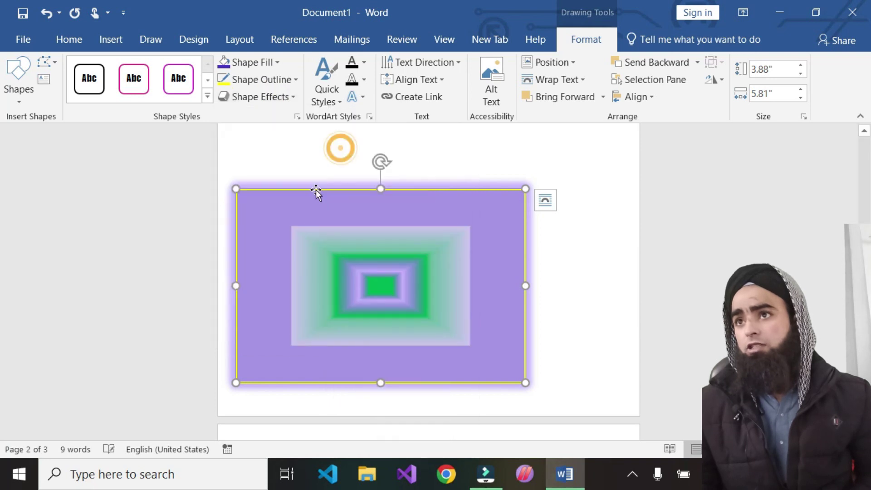
pyautogui.click(267, 97)
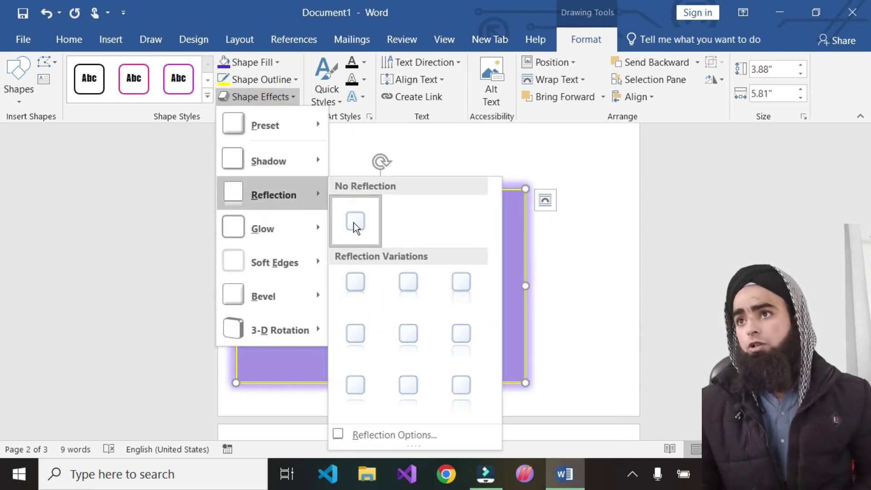
pyautogui.click(353, 222)
# Set the rectangle to No Glow and No Soft Edges.
pyautogui.click(268, 97)
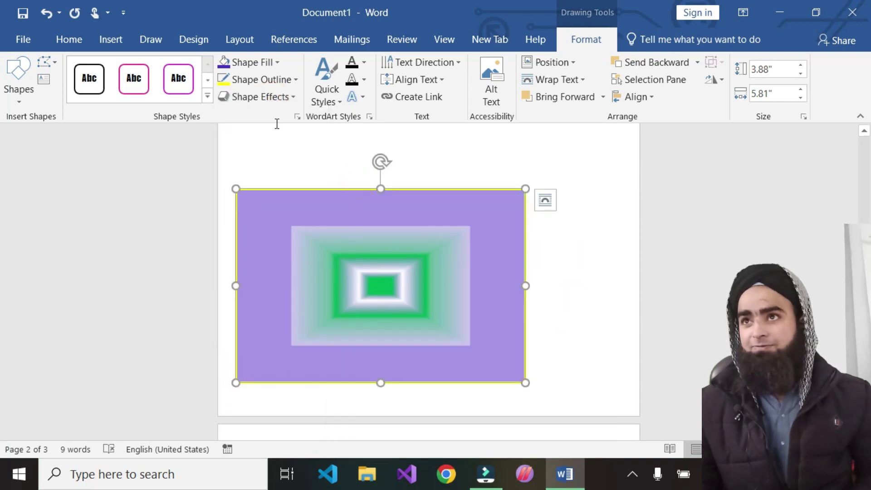
pyautogui.click(287, 100)
pyautogui.click(360, 179)
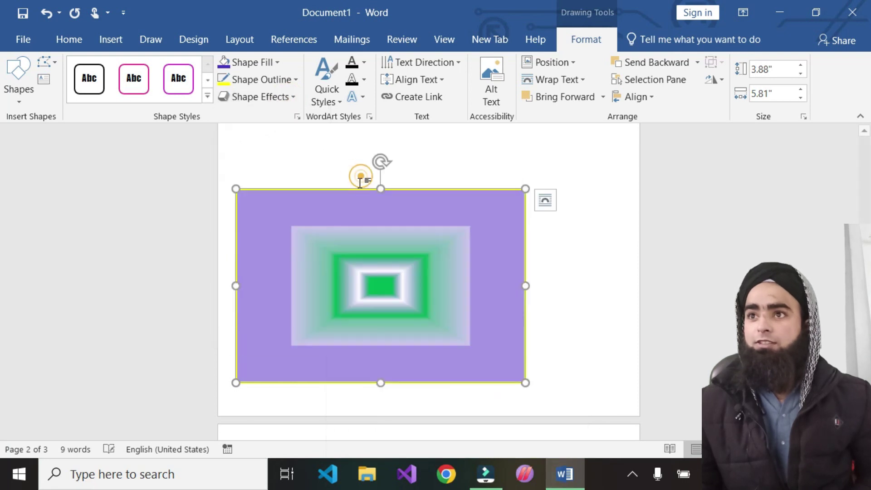
pyautogui.click(260, 97)
pyautogui.moveTo(274, 262)
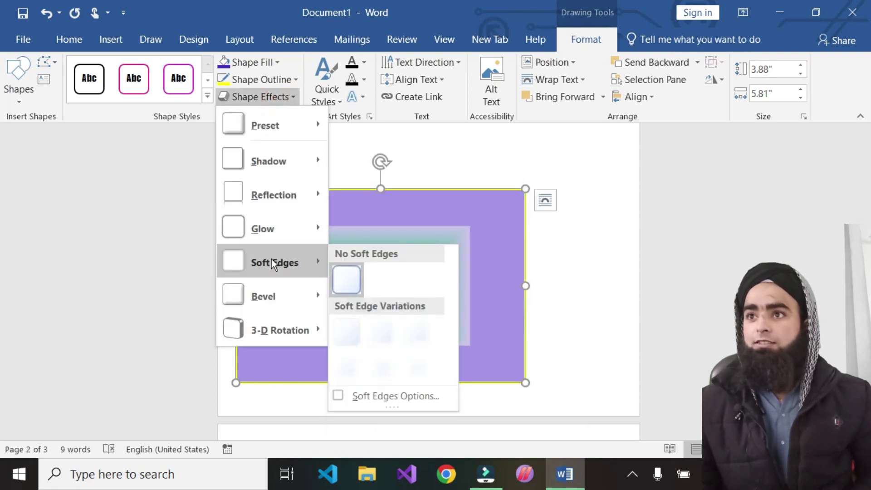
pyautogui.click(345, 272)
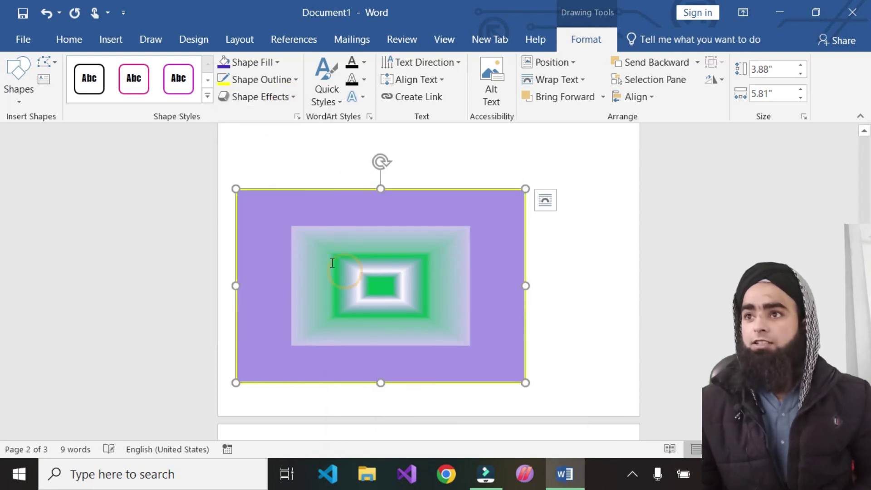
pyautogui.click(292, 97)
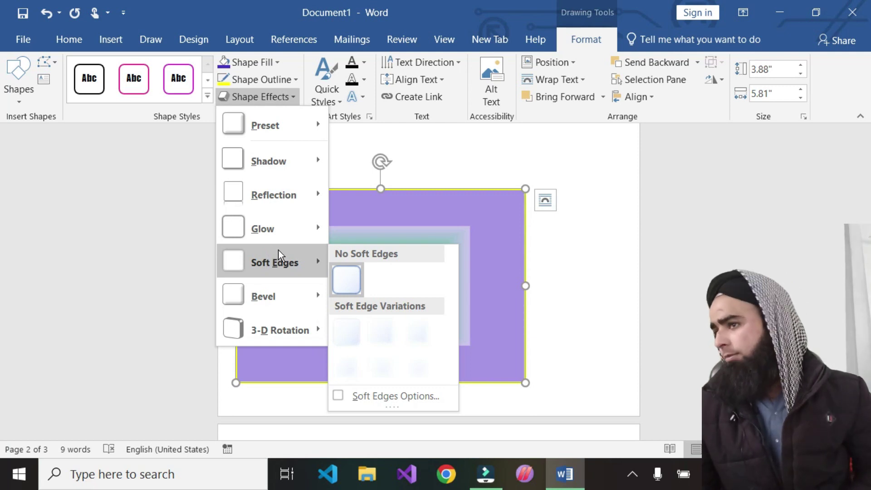
pyautogui.moveTo(274, 262)
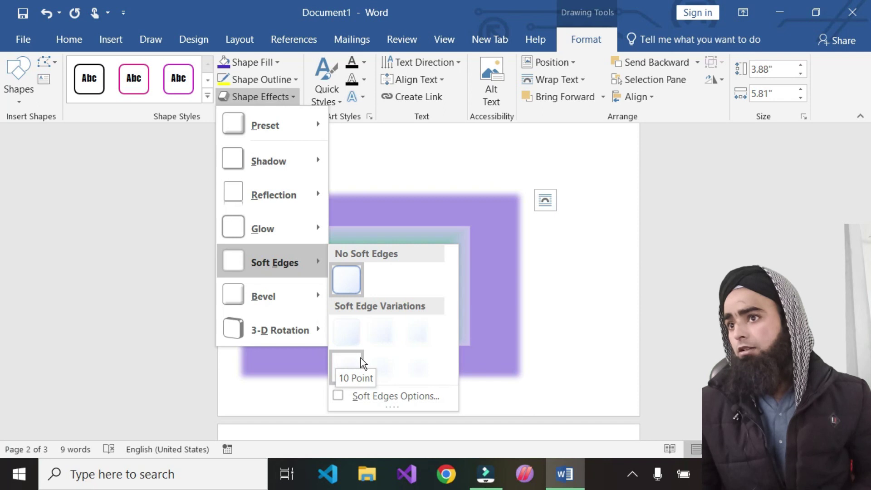
# In Soft Edges options, set reflection size 2%, enlarge soft edges, then return them to 0 pt.
pyautogui.click(383, 398)
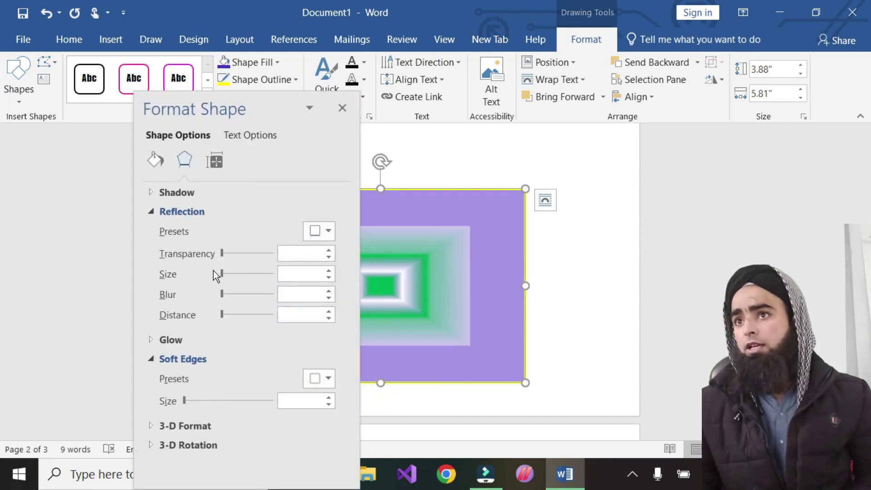
pyautogui.moveTo(223, 277)
pyautogui.mouseDown()
pyautogui.moveTo(240, 273)
pyautogui.moveTo(220, 273)
pyautogui.mouseUp()
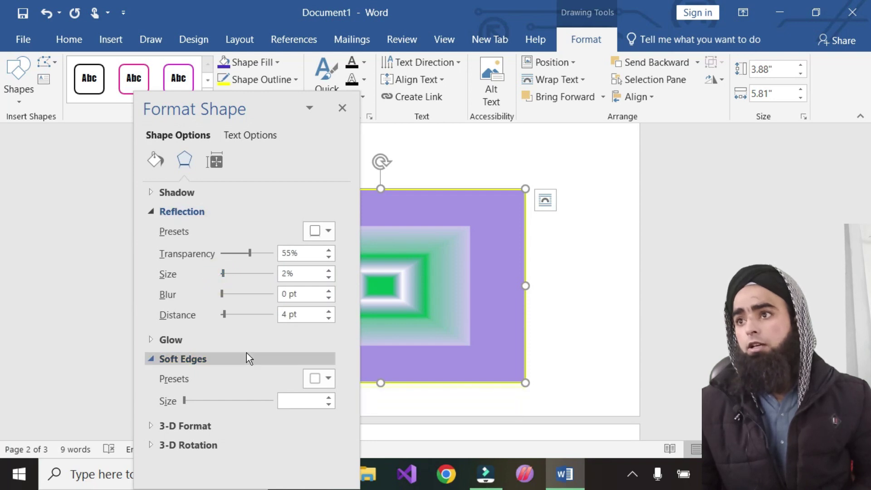
pyautogui.click(186, 401)
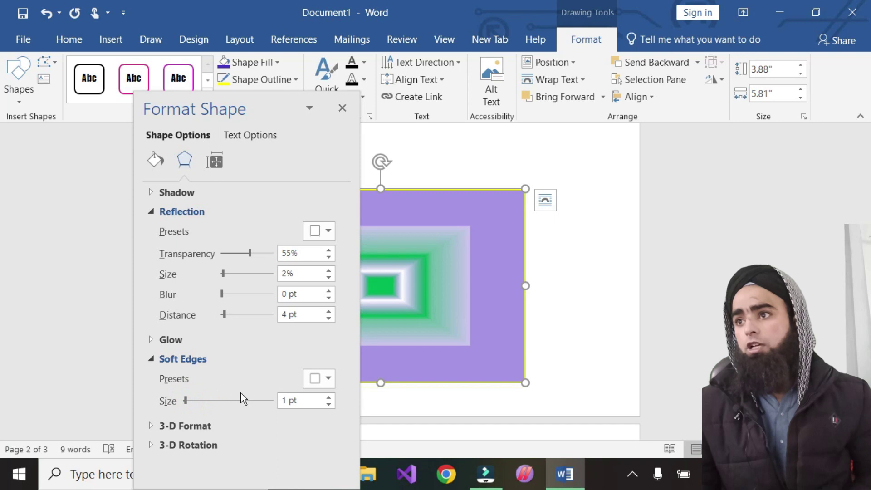
pyautogui.moveTo(197, 399); pyautogui.dragTo(257, 401)
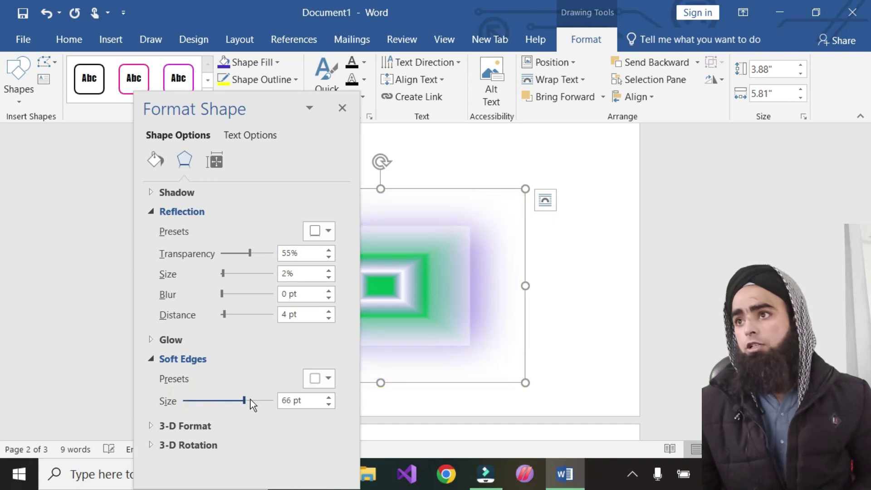
pyautogui.click(187, 399)
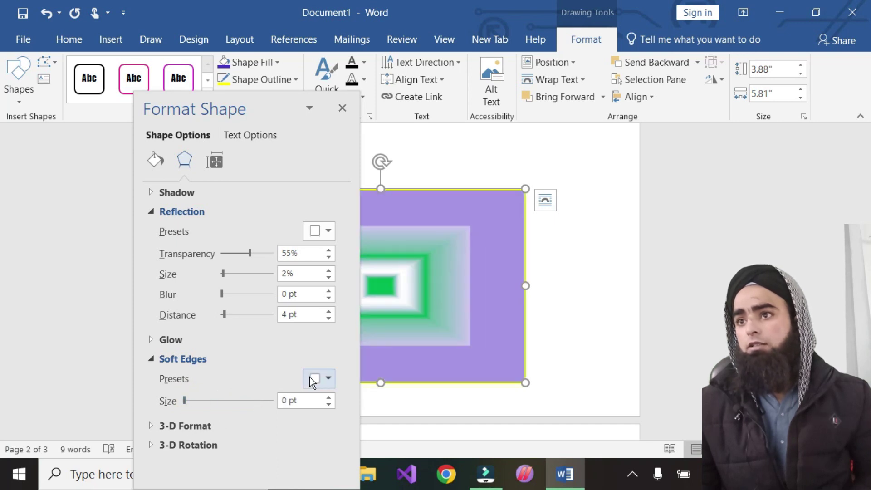
pyautogui.click(343, 107)
pyautogui.click(285, 100)
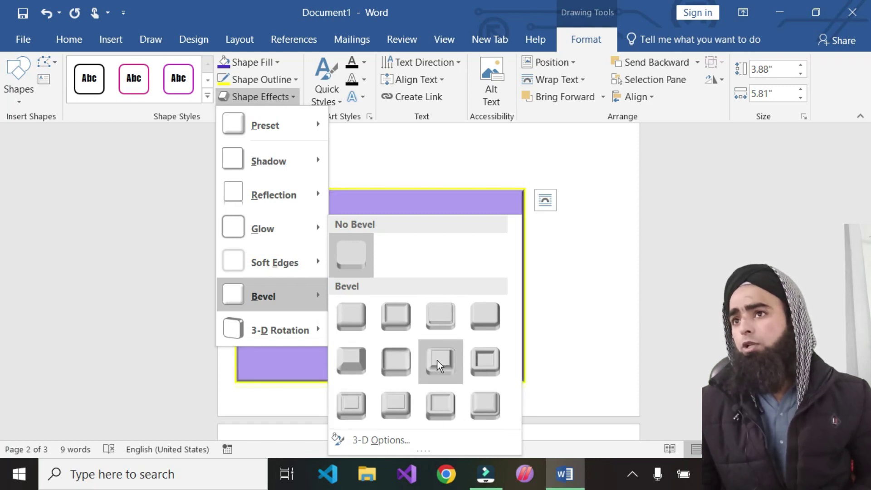
pyautogui.moveTo(279, 329)
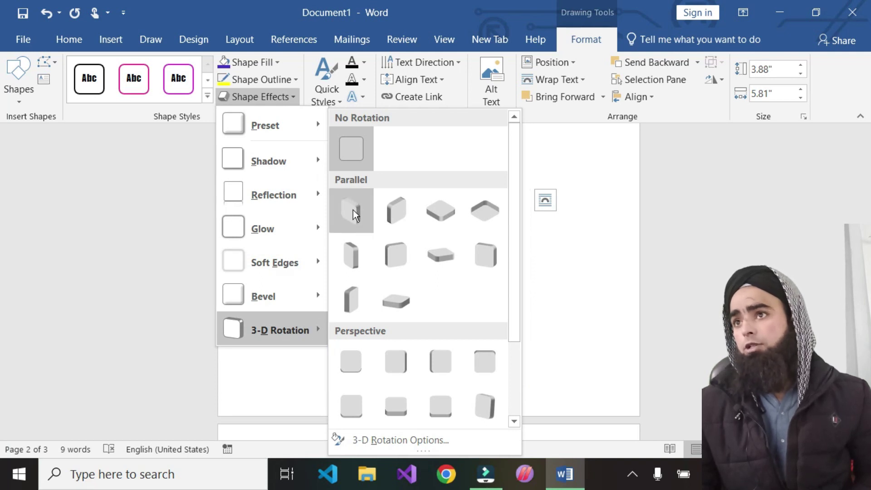
# Drag the rectangle toward the right of the page and apply a Parallel 3-D rotation preset.
pyautogui.scroll(3, 563, 324)
pyautogui.click(563, 324)
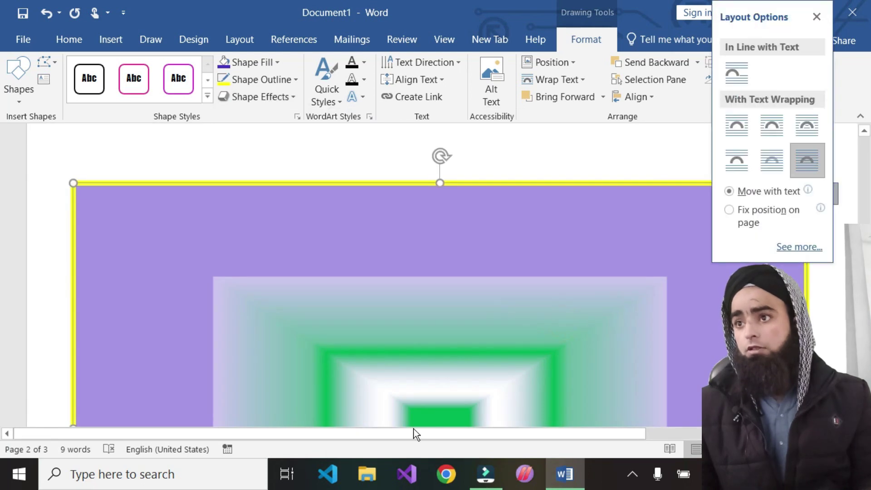
pyautogui.scroll(-3, 355, 351)
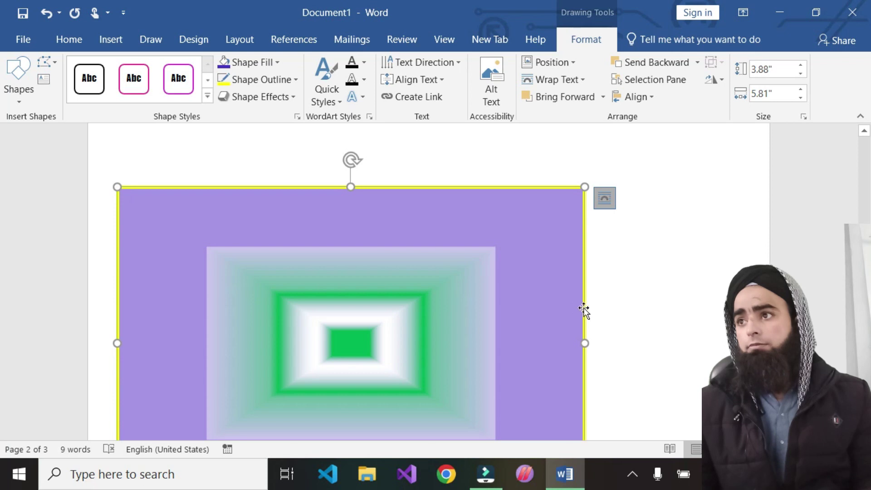
pyautogui.moveTo(581, 309); pyautogui.dragTo(788, 292)
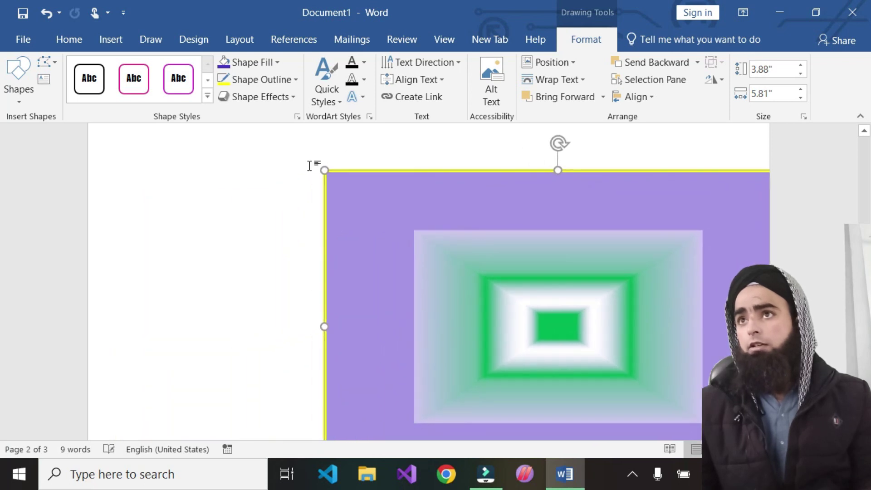
pyautogui.click(272, 97)
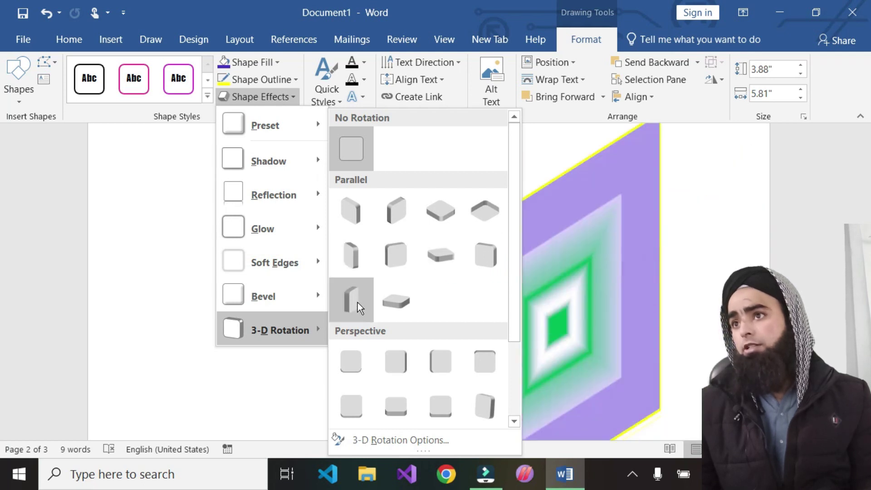
pyautogui.click(567, 311)
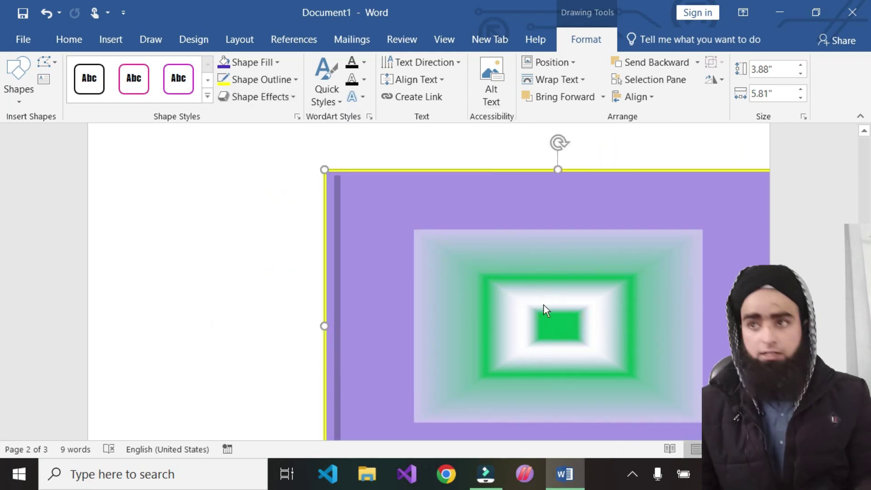
# Set the rectangle to No Fill and No Outline.
pyautogui.click(254, 62)
pyautogui.click(221, 98)
pyautogui.click(244, 80)
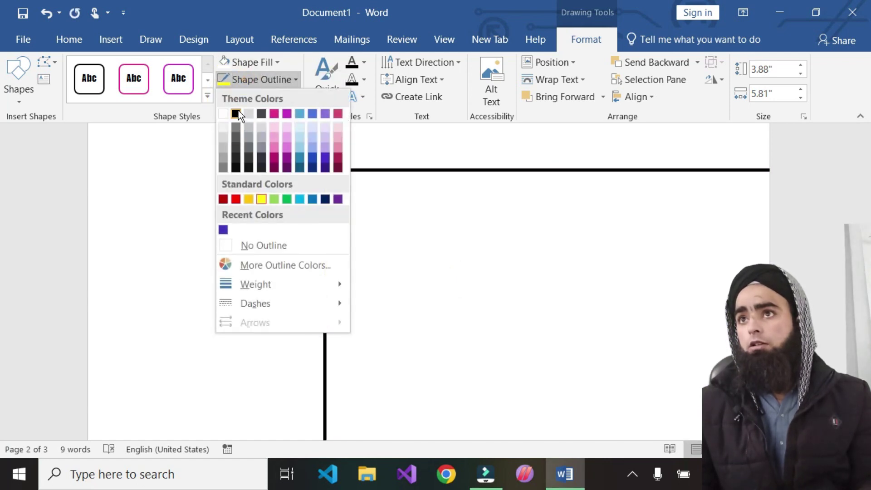
pyautogui.click(250, 245)
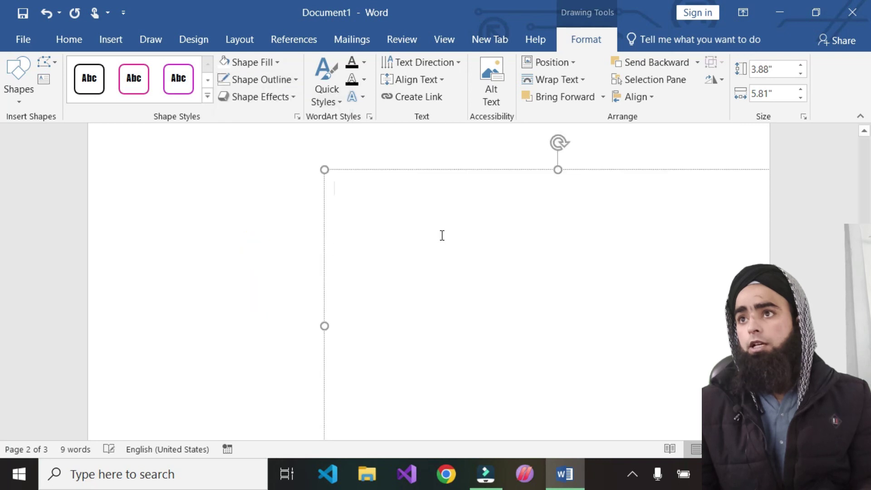
# Resize the box to 7.84 inches wide by 1.67 inches tall.
pyautogui.moveTo(324, 326); pyautogui.dragTo(161, 326)
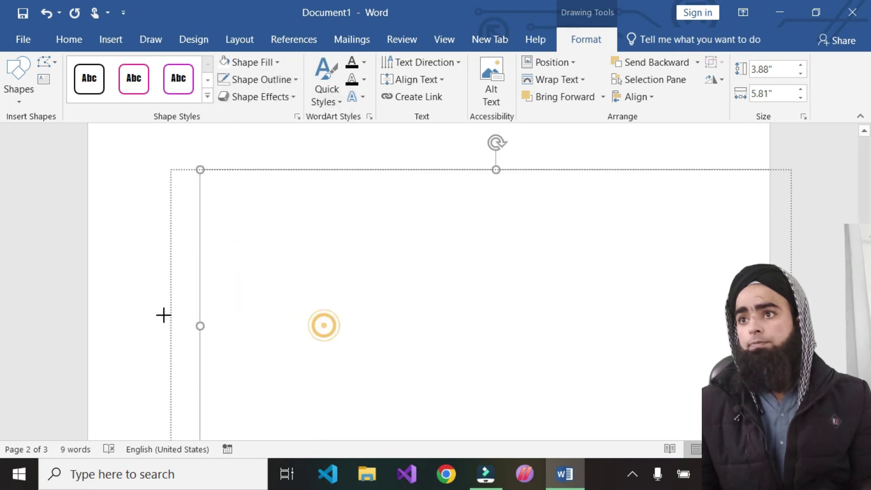
pyautogui.moveTo(459, 245); pyautogui.dragTo(427, 358)
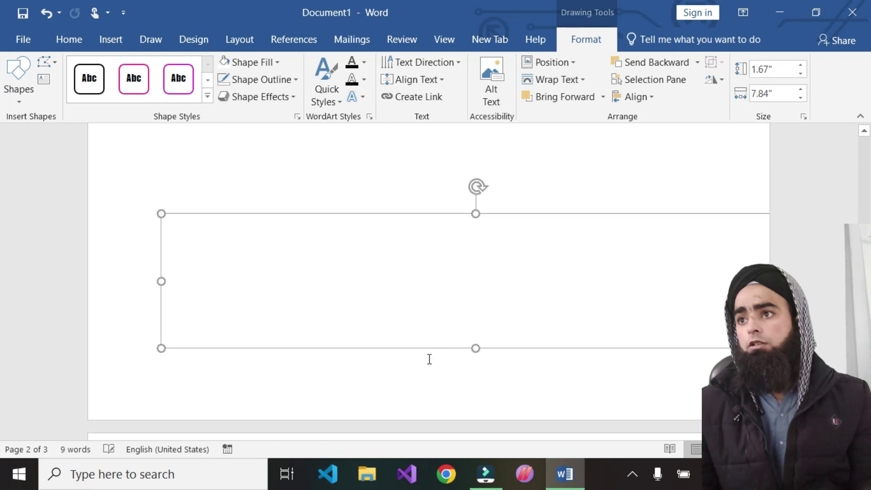
pyautogui.scroll(-2, 332, 196)
# Type 'Hi Tech' in the box and apply a Warp transform text effect.
pyautogui.click(241, 194)
pyautogui.write('Hi Tech')
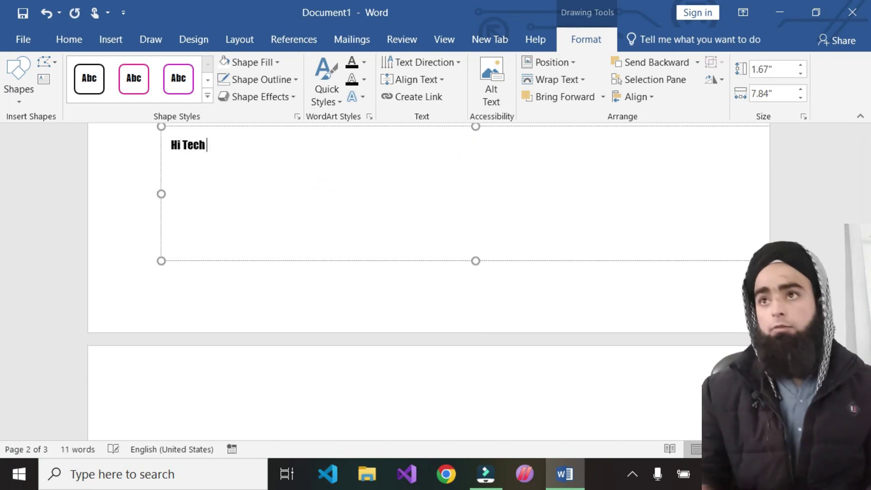
pyautogui.hotkey('ctrl', 'a')
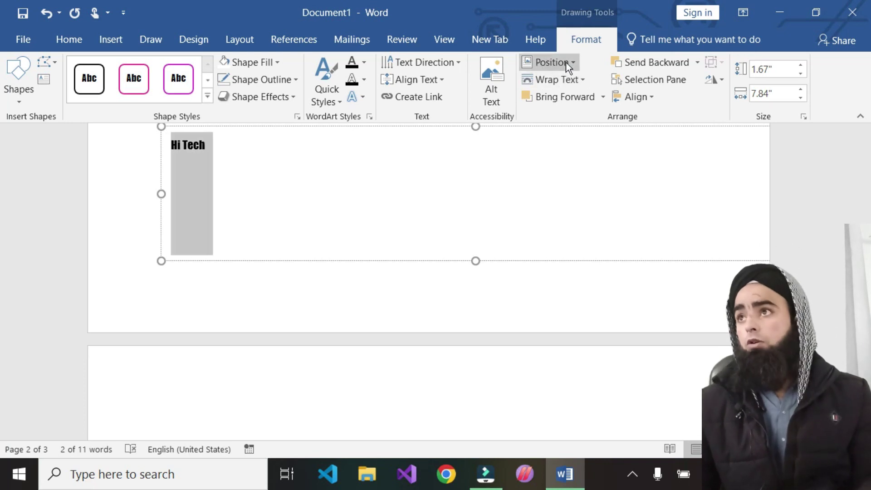
pyautogui.click(596, 38)
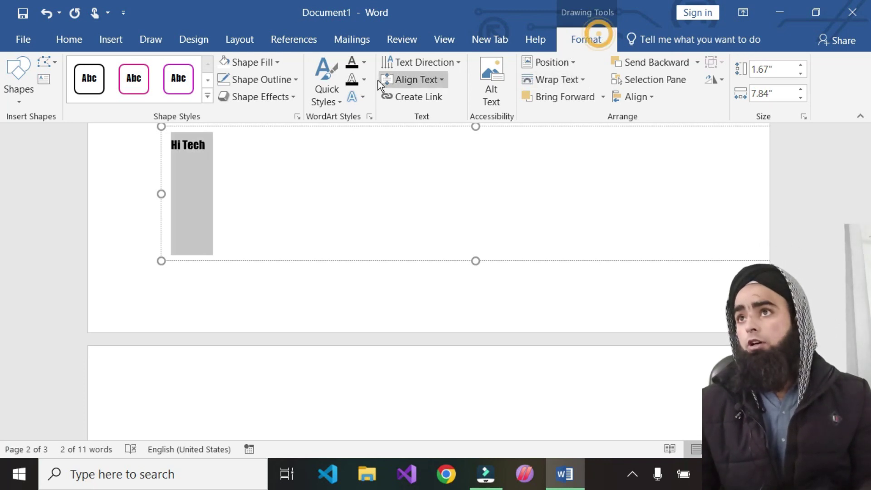
pyautogui.click(363, 96)
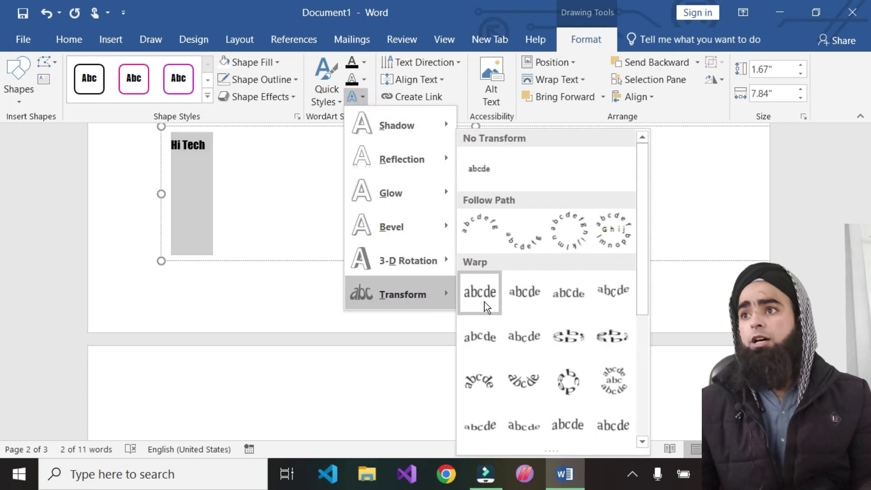
pyautogui.click(485, 299)
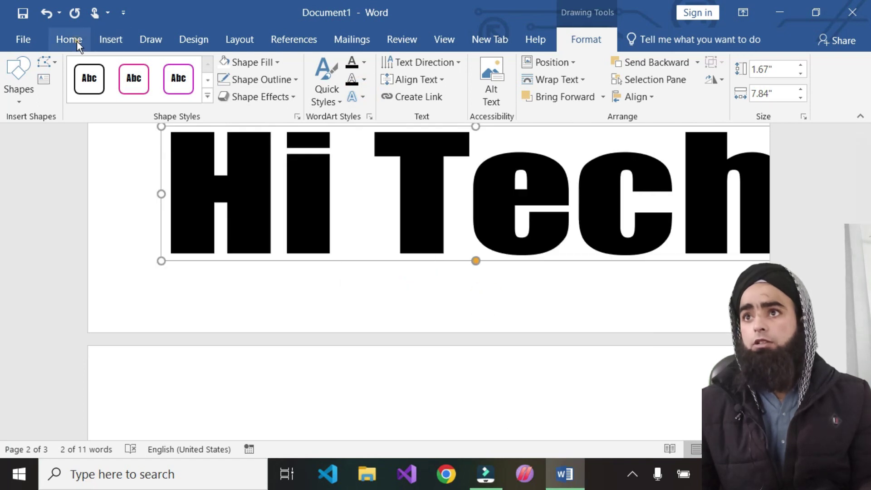
# Change the HI TECH text font to Algerian.
pyautogui.click(77, 41)
pyautogui.click(255, 202)
pyautogui.hotkey('ctrl', 'a')
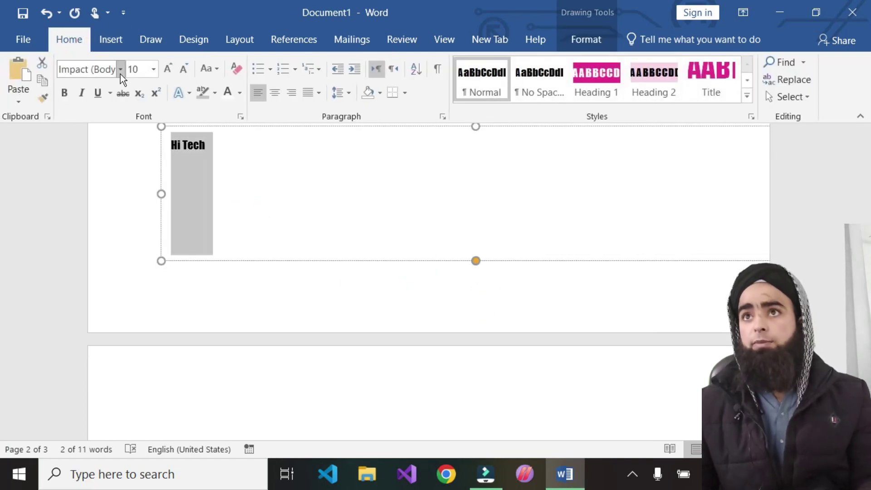
pyautogui.click(120, 69)
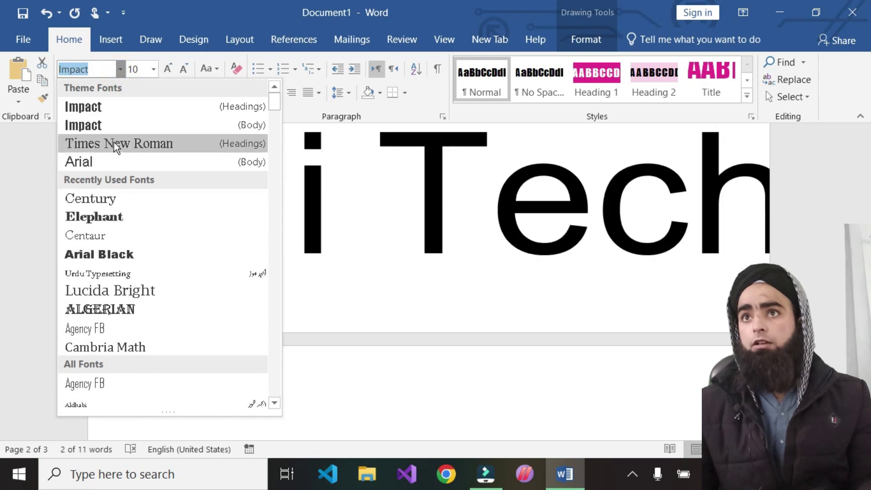
pyautogui.click(108, 310)
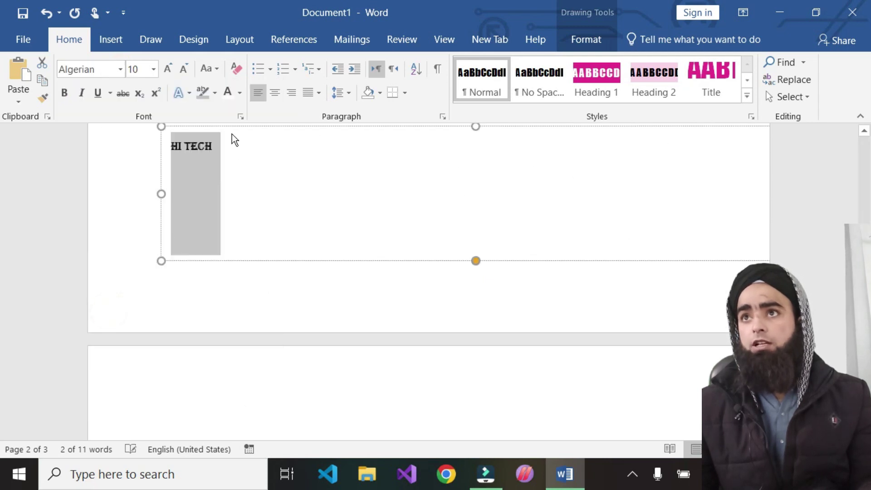
# Apply a purple outlined text effect style and reselect the HI TECH box.
pyautogui.click(189, 93)
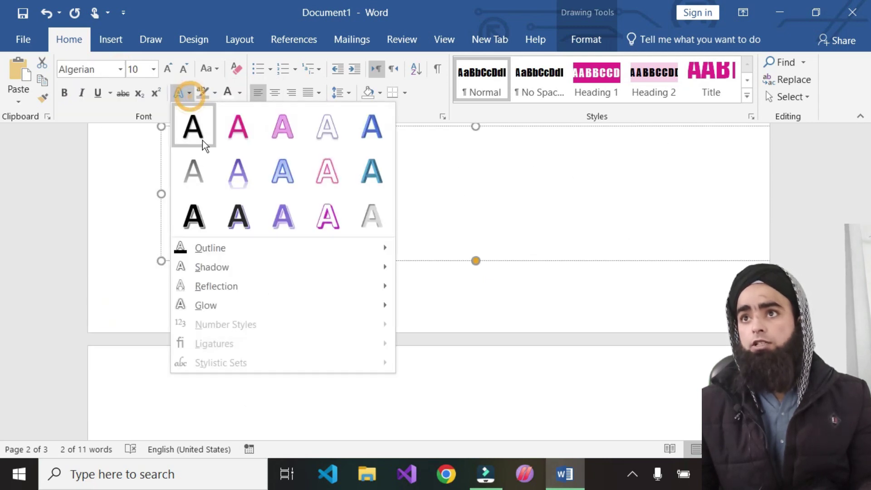
pyautogui.click(326, 216)
pyautogui.click(357, 282)
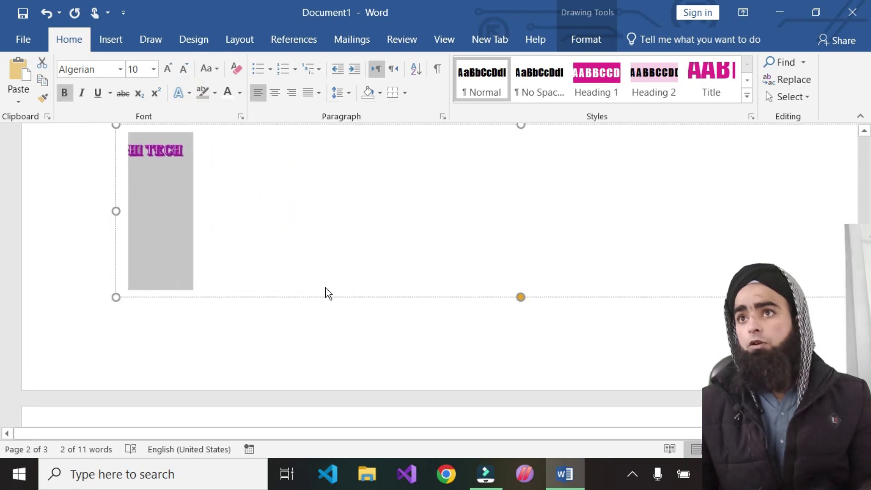
pyautogui.click(325, 294)
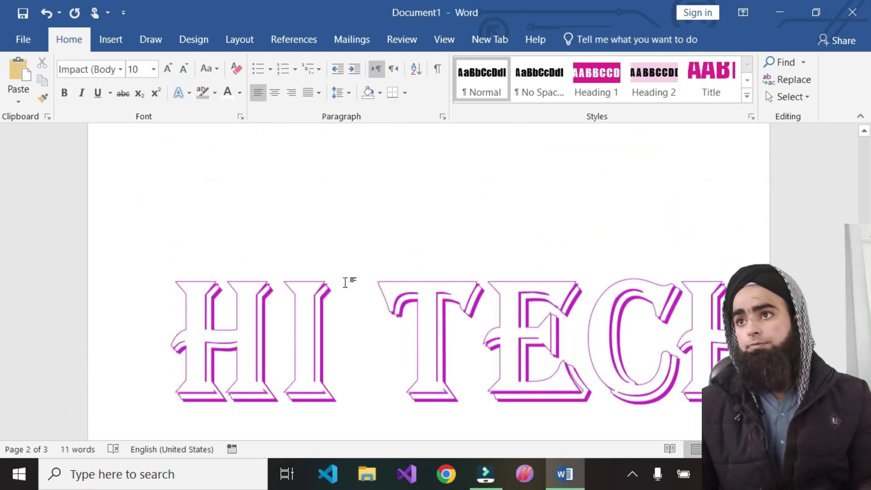
pyautogui.click(281, 295)
pyautogui.click(291, 287)
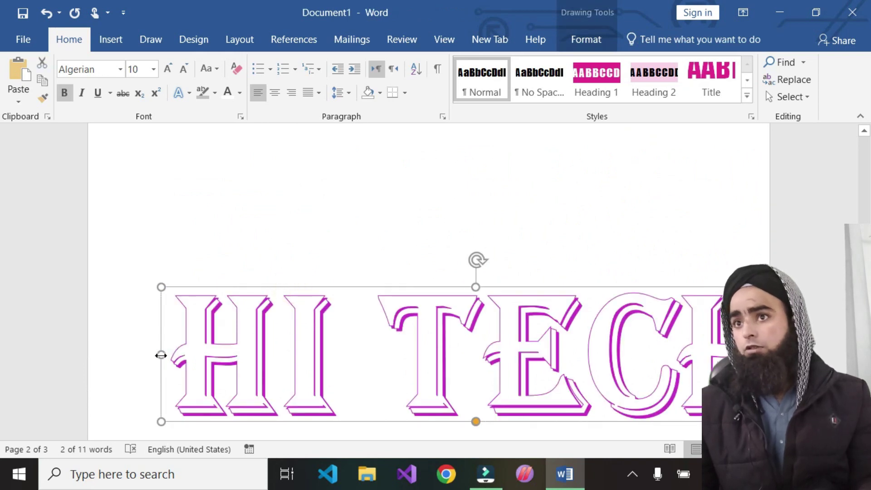
# Narrow the HI TECH box, move it left, and apply an off-axis 3-D rotation.
pyautogui.moveTo(161, 355); pyautogui.dragTo(244, 340)
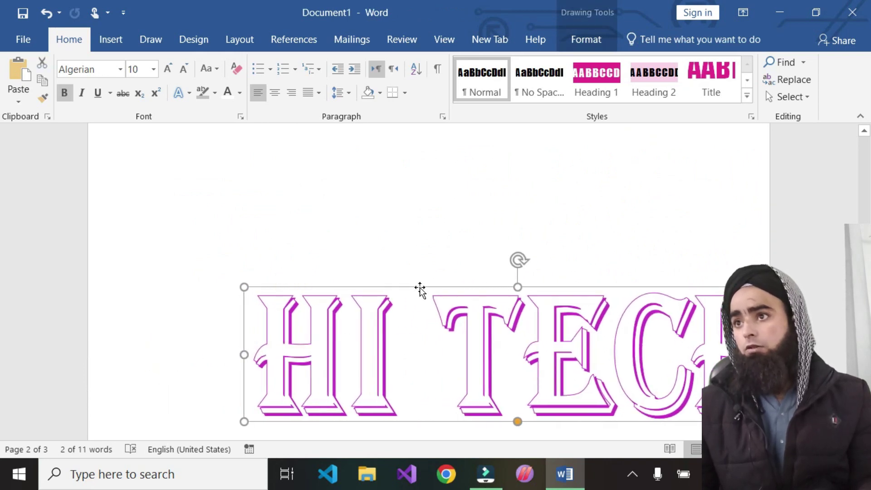
pyautogui.moveTo(419, 290); pyautogui.dragTo(368, 298)
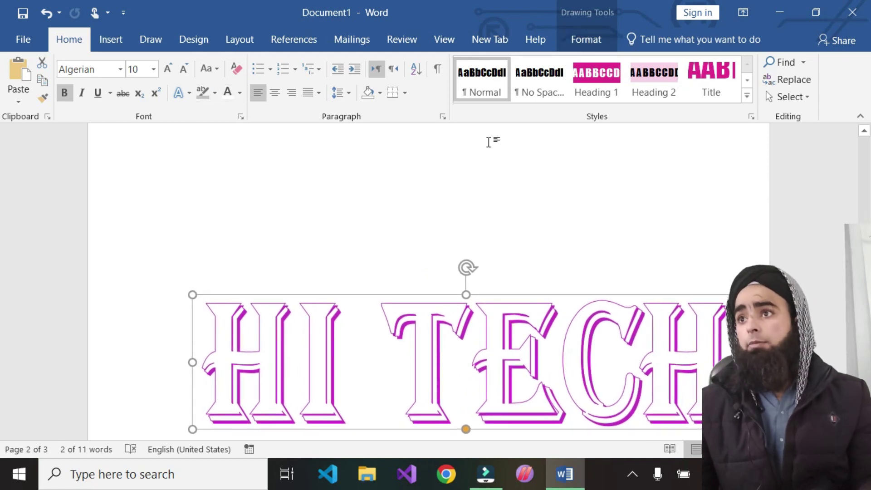
pyautogui.click(578, 41)
pyautogui.click(256, 98)
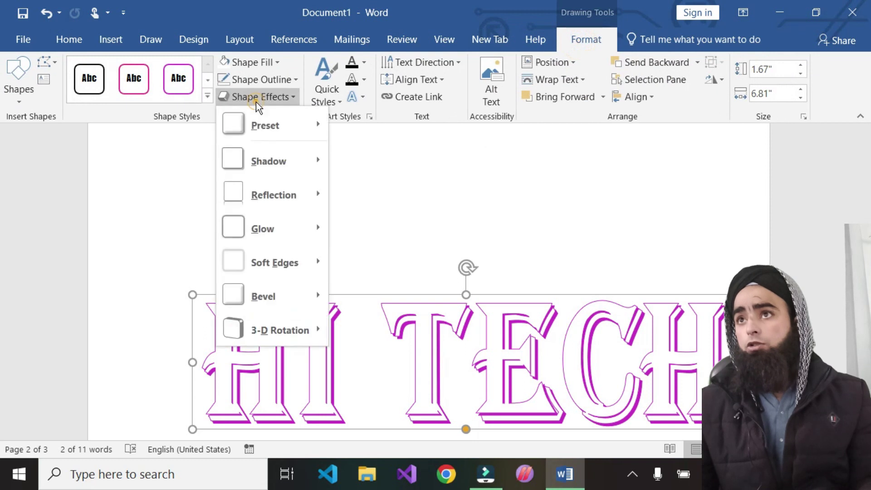
pyautogui.moveTo(279, 330)
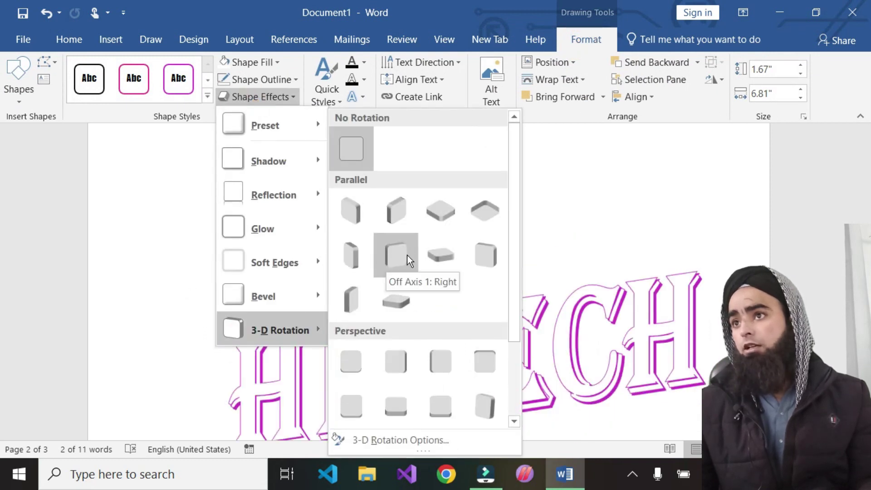
pyautogui.click(398, 219)
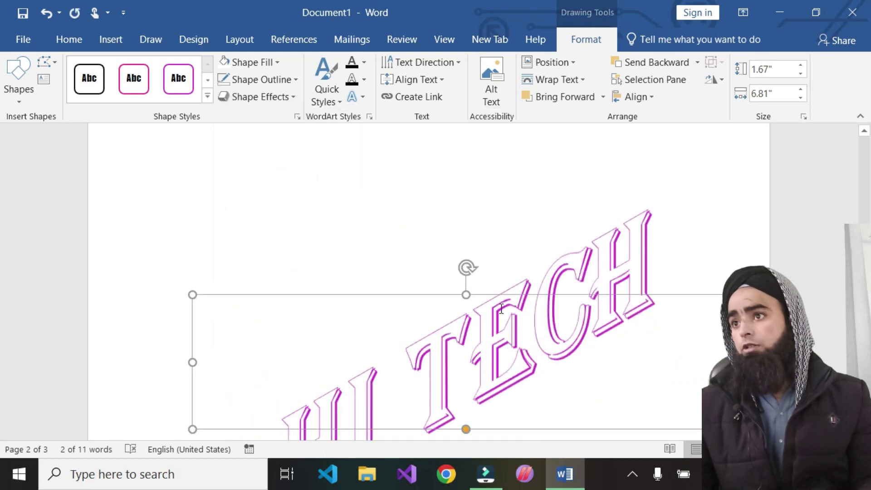
pyautogui.scroll(-3, 414, 321)
pyautogui.click(433, 342)
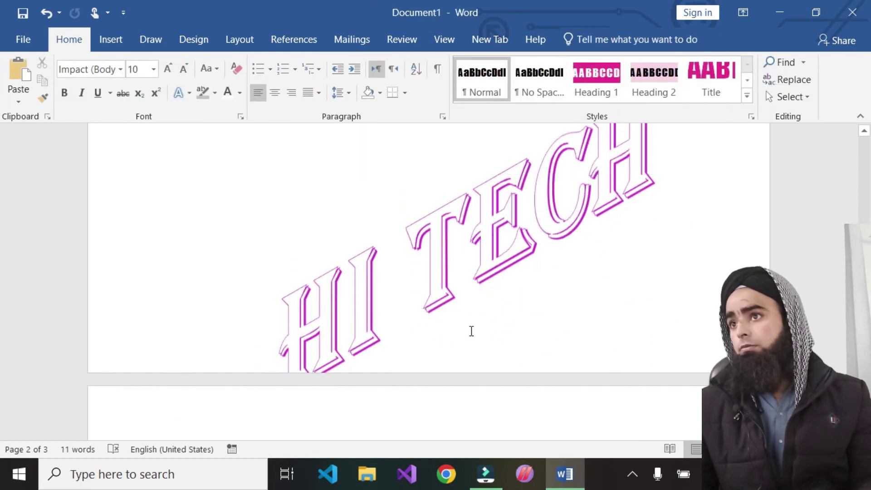
pyautogui.scroll(3, 453, 322)
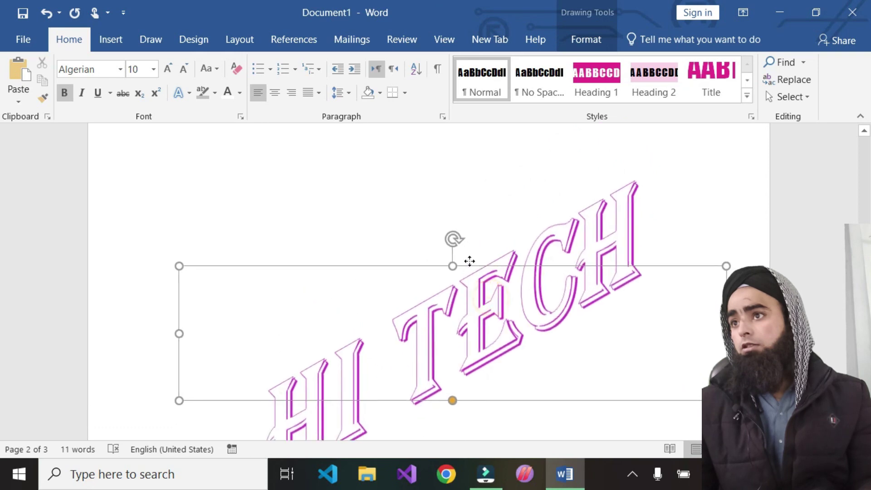
# Move the rotated HI TECH box up and left, then reselect its text.
pyautogui.moveTo(466, 298); pyautogui.dragTo(442, 211)
pyautogui.click(478, 383)
pyautogui.scroll(3, 355, 306)
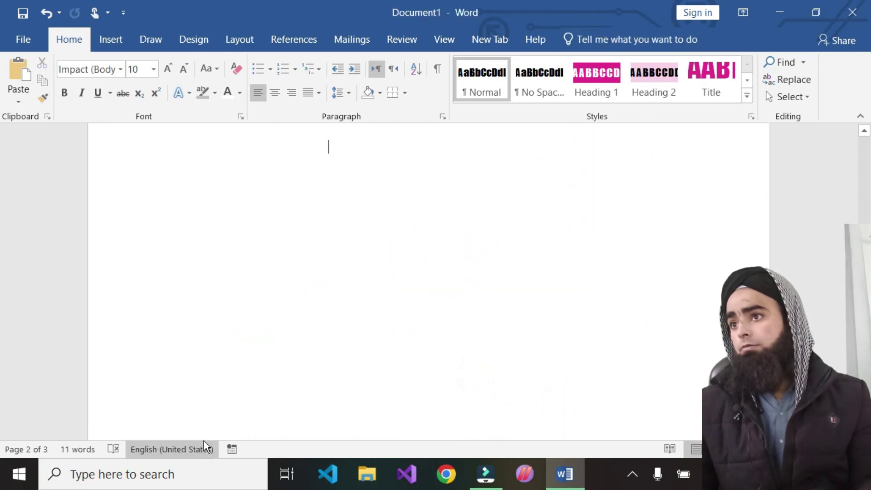
pyautogui.scroll(-3, 355, 306)
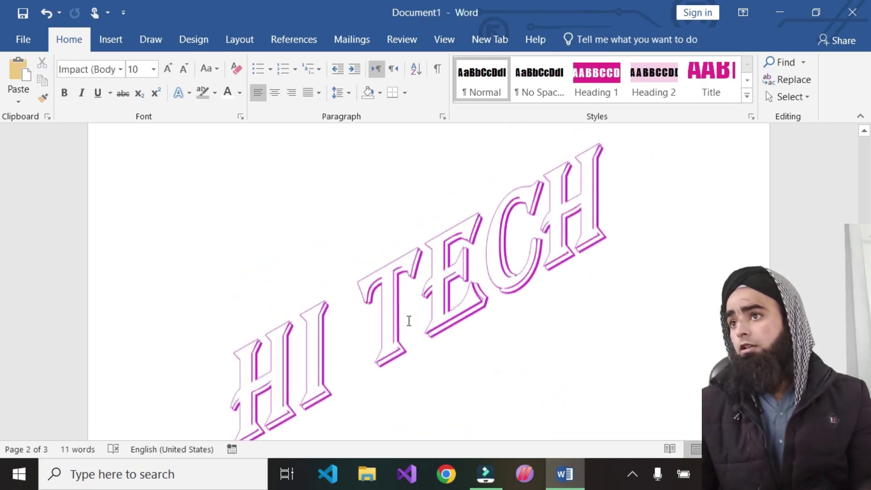
pyautogui.click(409, 320)
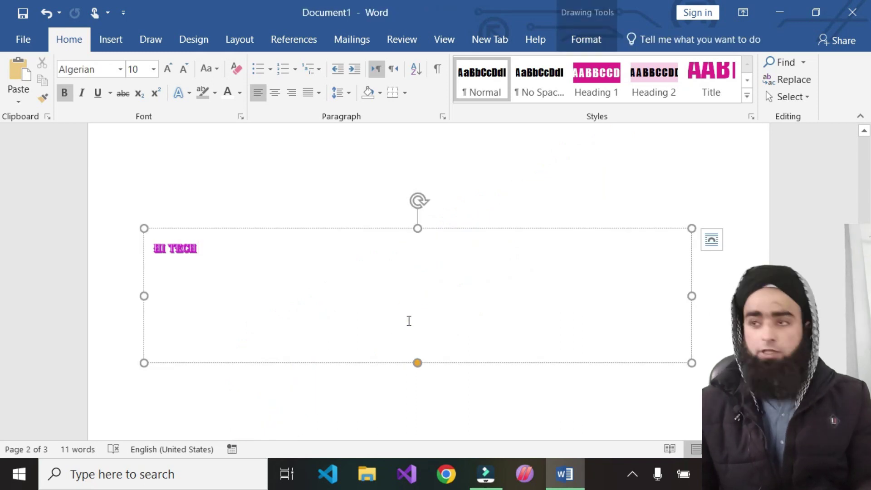
pyautogui.hotkey('ctrl', 'a')
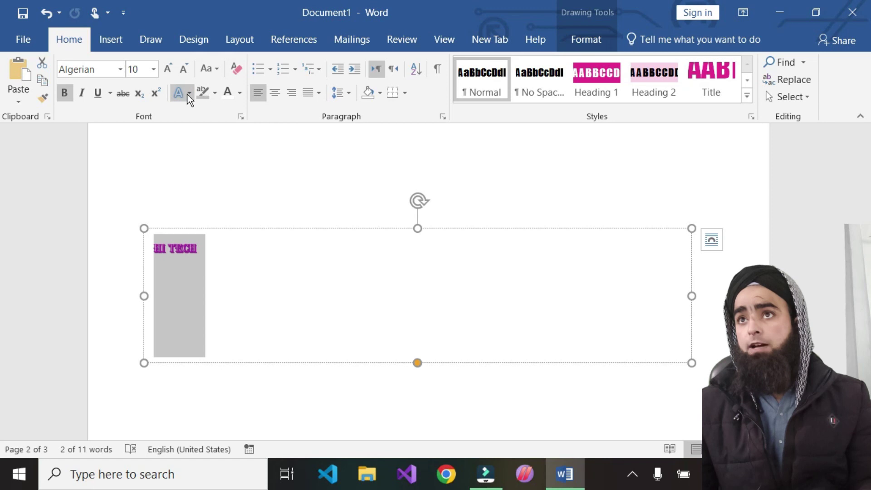
# Try a perspective 3-D rotation, undo it, and make the box 2.49 inches tall.
pyautogui.click(589, 37)
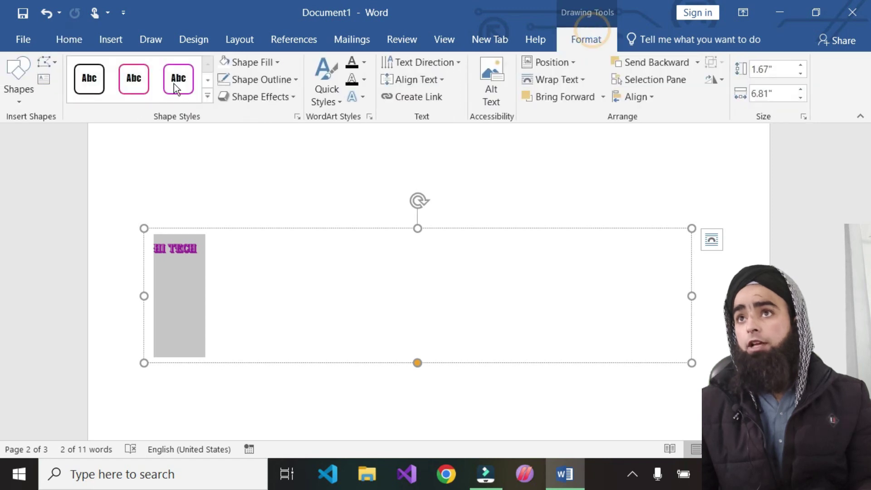
pyautogui.click(286, 102)
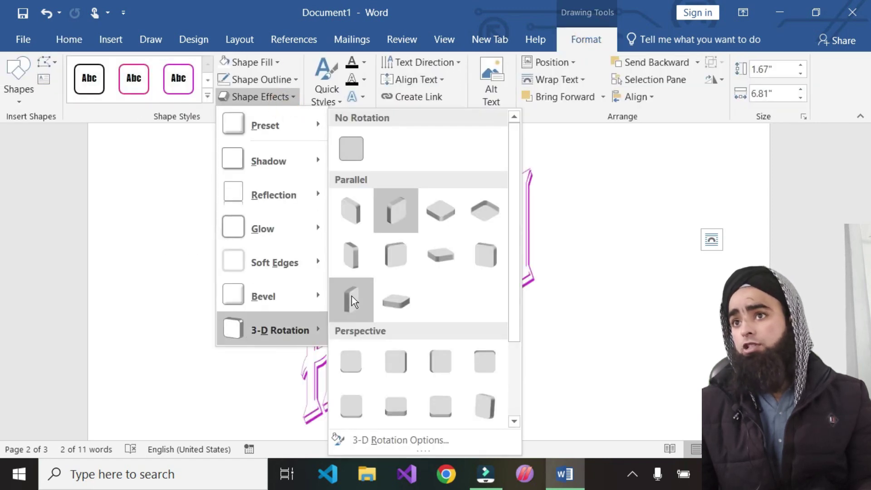
pyautogui.scroll(-3, 479, 403)
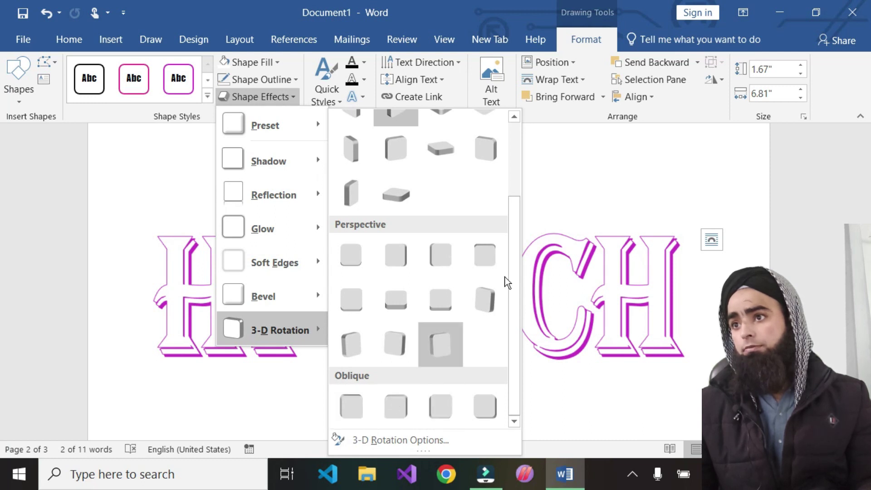
pyautogui.click(451, 296)
pyautogui.hotkey('ctrl', 'z')
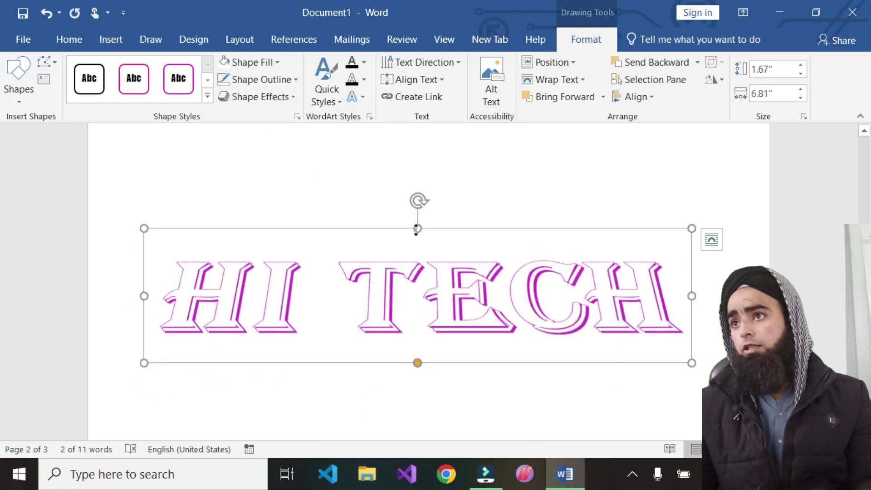
pyautogui.moveTo(416, 229); pyautogui.dragTo(417, 162)
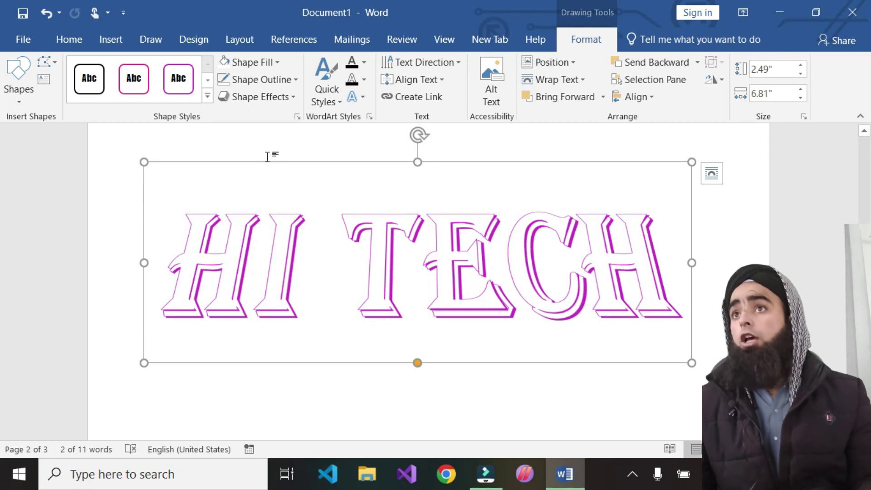
# Apply a bevel preset to the HI TECH box, then switch it to Round Convex.
pyautogui.click(262, 100)
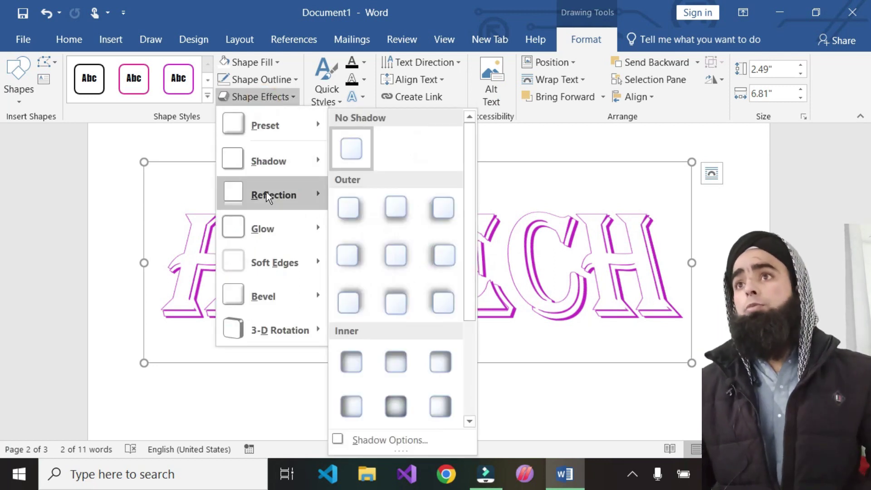
pyautogui.moveTo(271, 296)
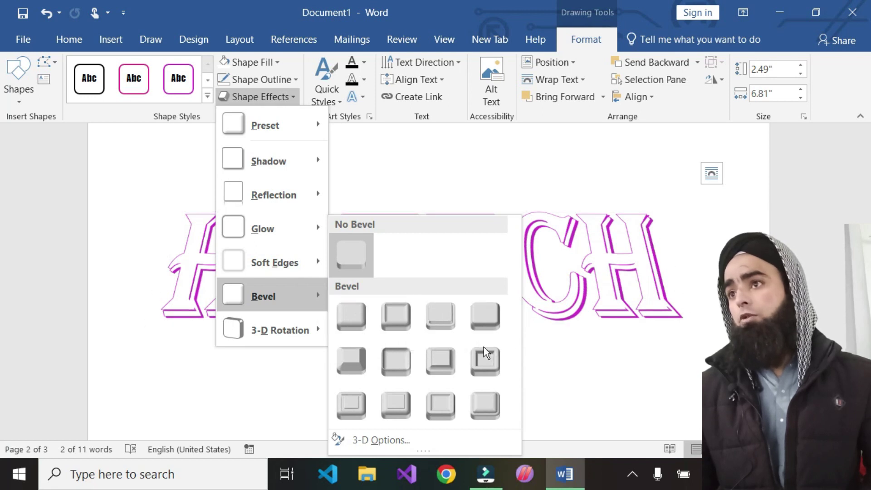
pyautogui.click(479, 358)
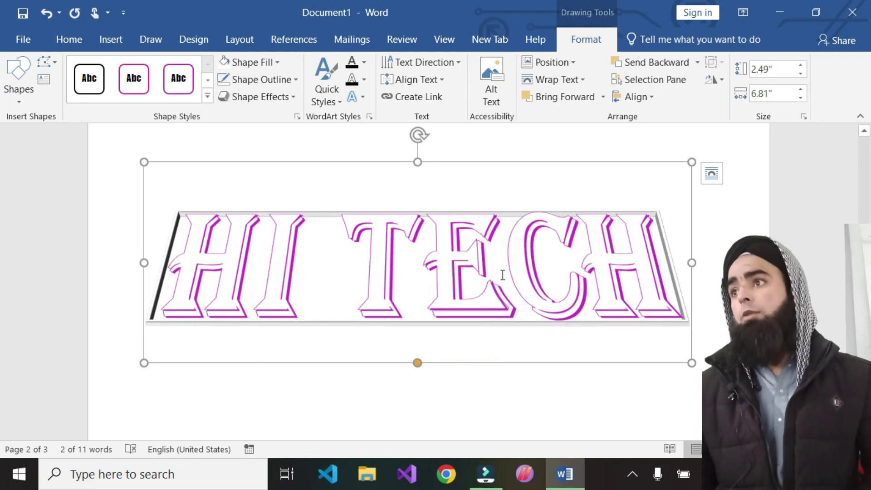
pyautogui.click(273, 98)
pyautogui.moveTo(263, 295)
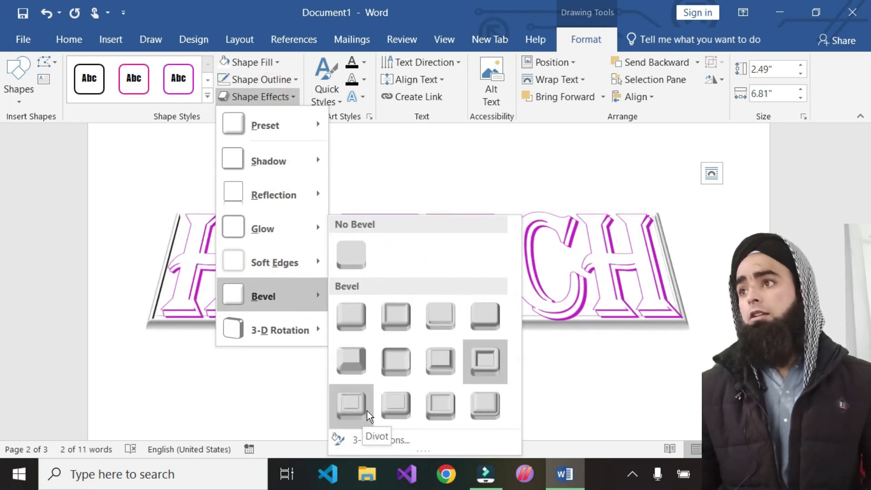
pyautogui.click(490, 406)
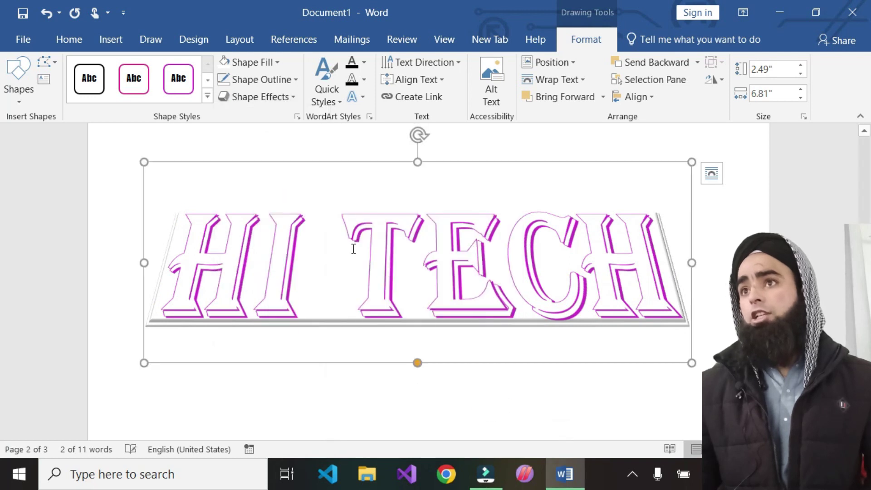
# Fill the HI TECH text box with the recent purple after briefly trying green.
pyautogui.click(263, 63)
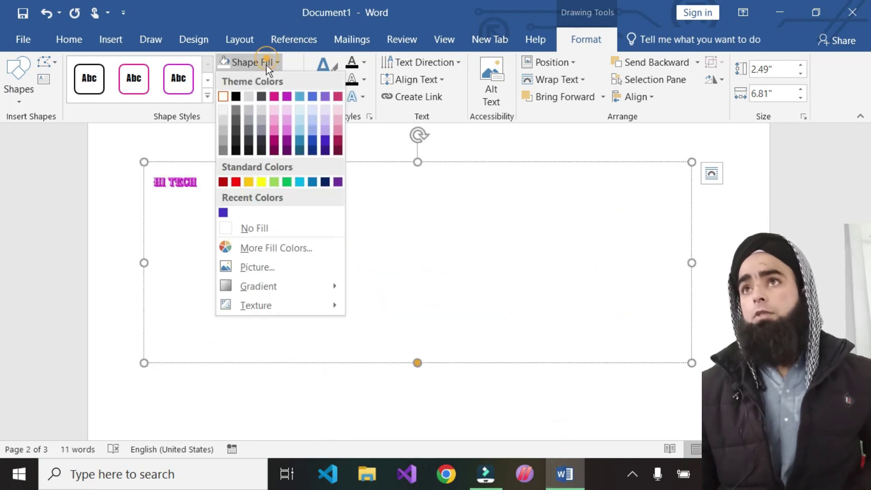
pyautogui.click(273, 182)
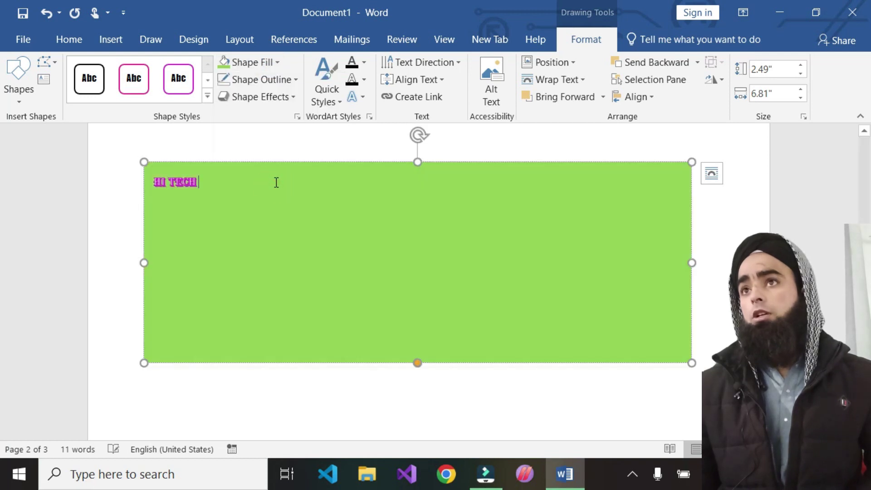
pyautogui.click(252, 63)
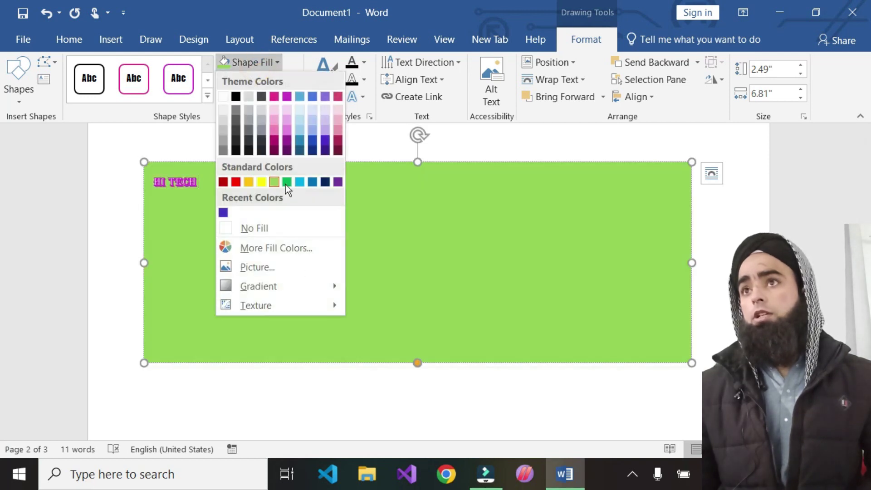
pyautogui.click(223, 213)
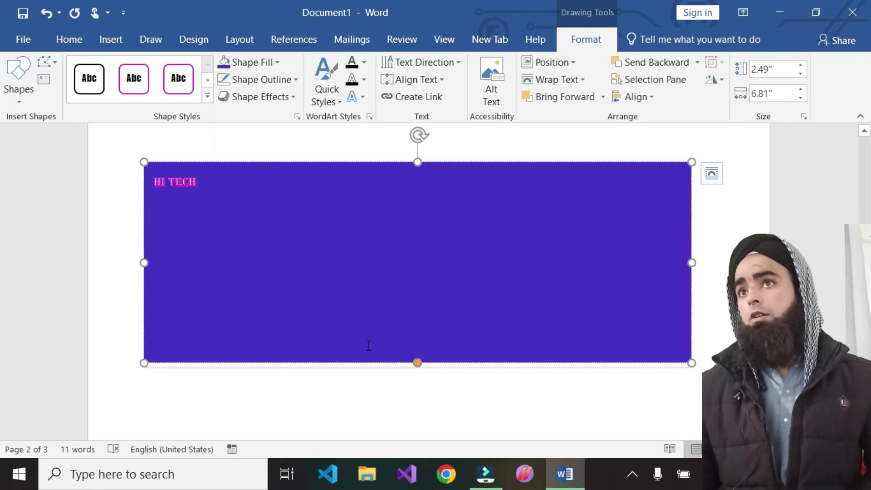
pyautogui.press('Delete')
pyautogui.click(303, 383)
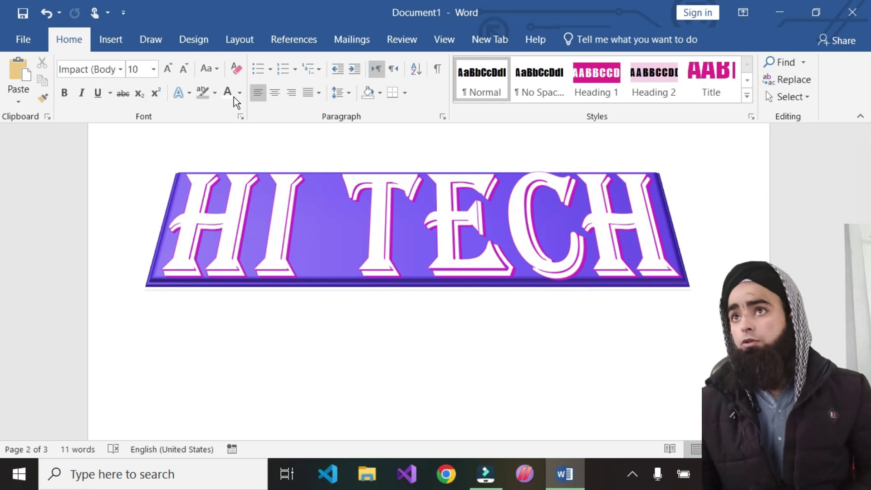
# Deselect to view the purple banner, then reselect the whole HI TECH text box shape.
pyautogui.click(341, 260)
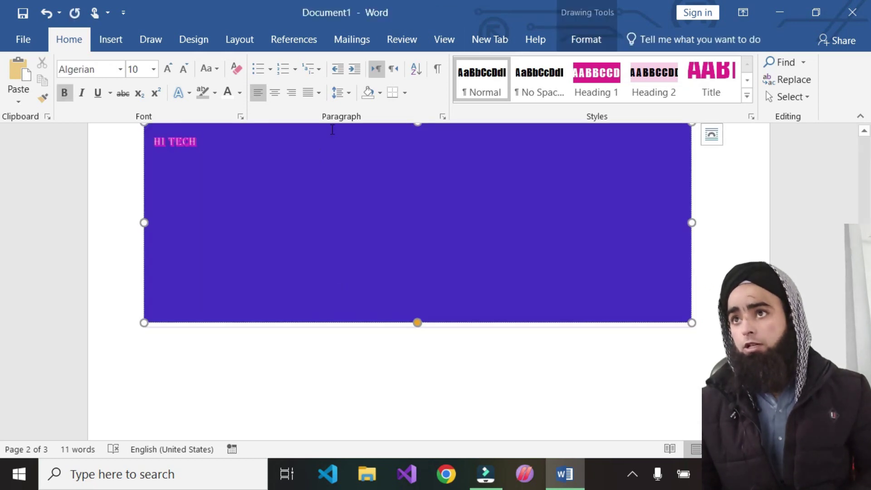
pyautogui.click(286, 327)
pyautogui.click(307, 370)
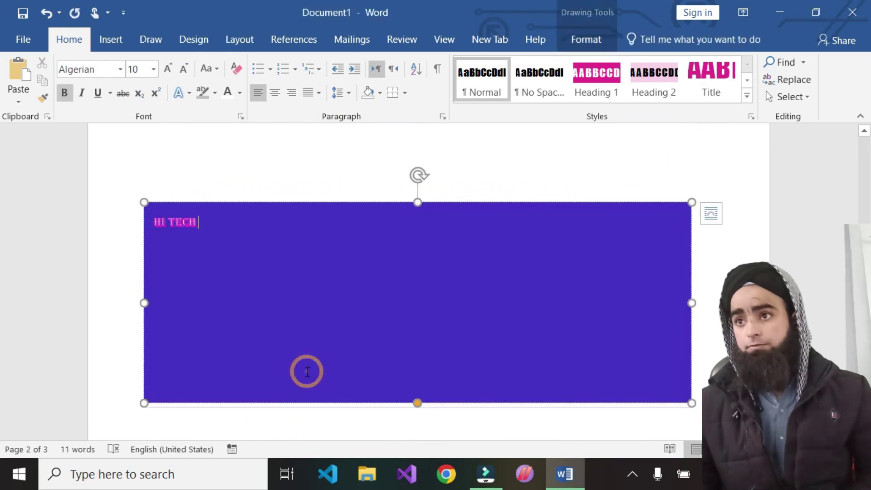
pyautogui.click(297, 406)
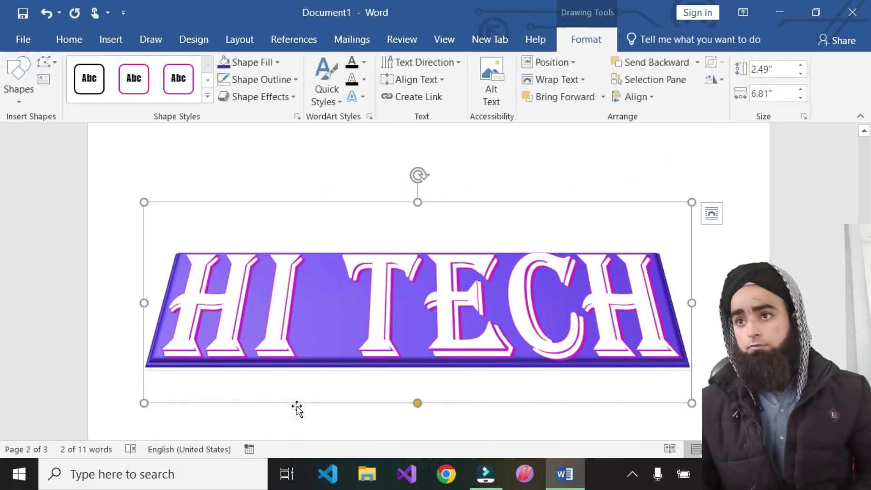
# Apply a thicker bottom-row bevel preset to the purple HI TECH banner.
pyautogui.click(279, 98)
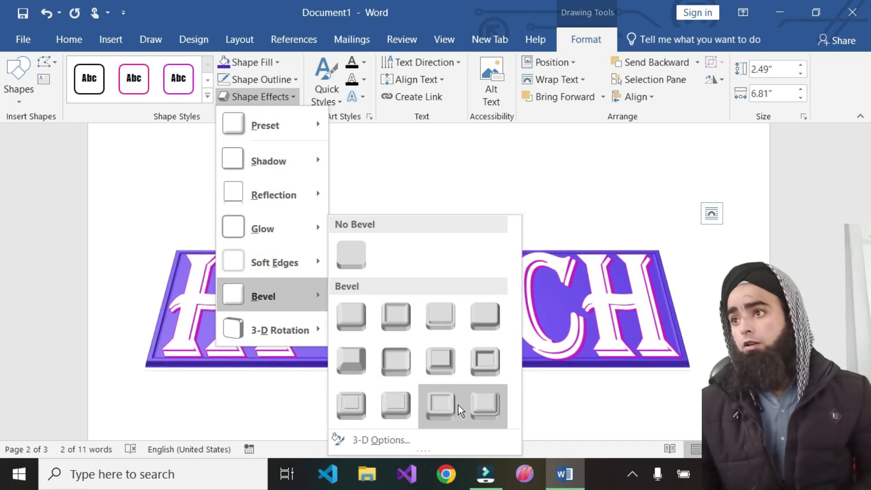
pyautogui.click(360, 401)
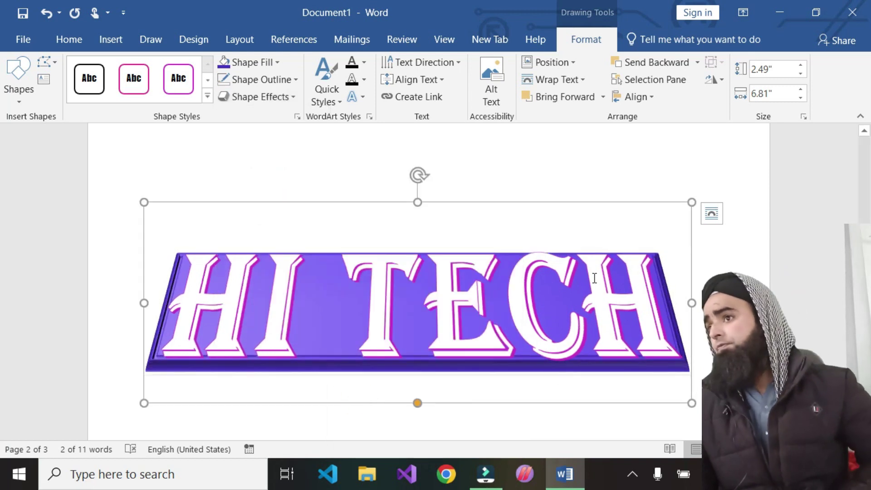
pyautogui.click(285, 100)
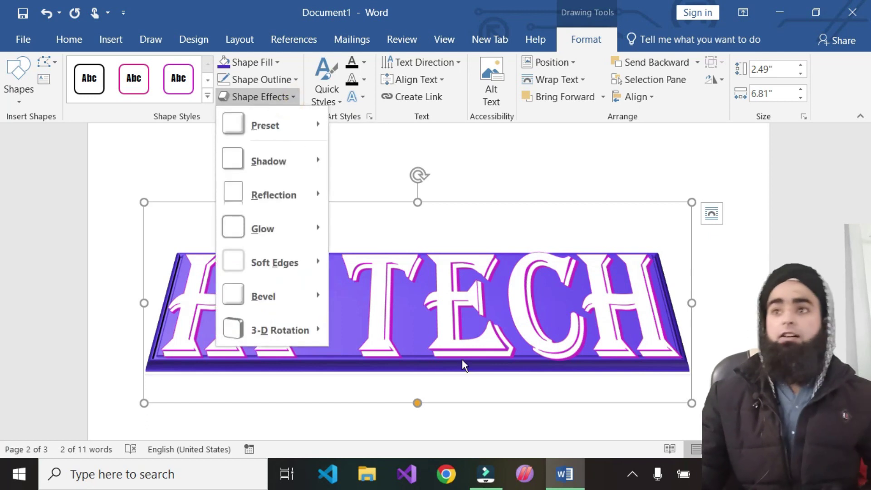